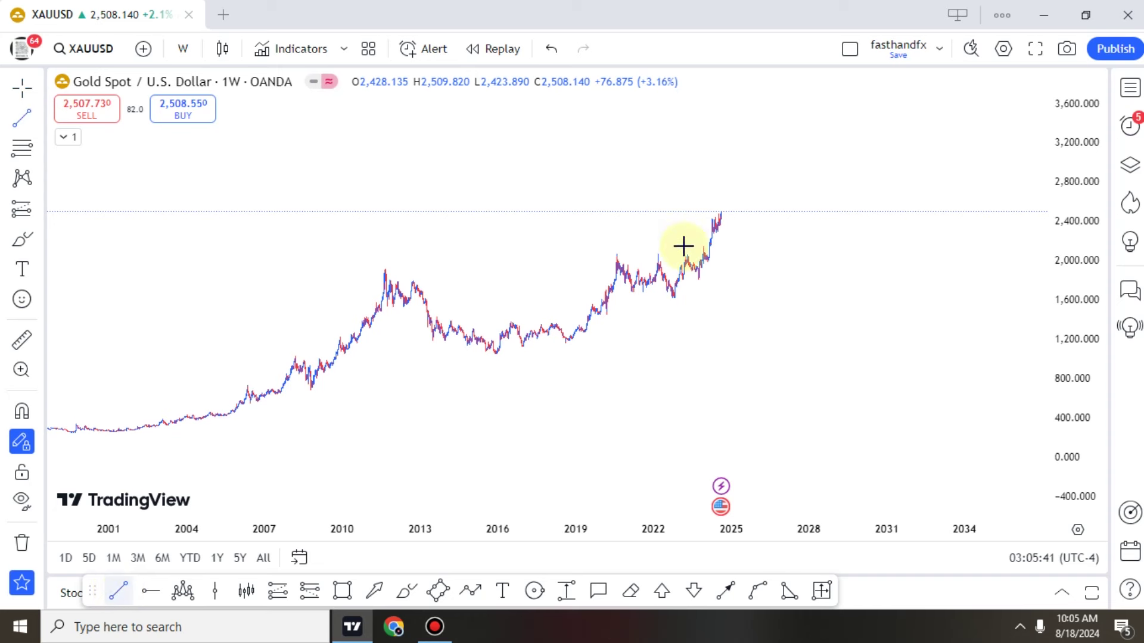
# Draw a trend line on the weekly chart from the 31 Oct 2022 low, about 1,608, to 21 Apr 2025, about 2,167.
pyautogui.scroll(5, 715, 378)
pyautogui.press('Escape')
pyautogui.scroll(5, 537, 342)
pyautogui.moveTo(480, 349); pyautogui.dragTo(945, 364)
pyautogui.scroll(2, 757, 368)
pyautogui.moveTo(1076, 427); pyautogui.dragTo(1067, 322)
pyautogui.scroll(2, 514, 334)
pyautogui.moveTo(531, 337); pyautogui.dragTo(817, 399)
pyautogui.scroll(3, 722, 388)
pyautogui.moveTo(586, 363); pyautogui.dragTo(705, 375)
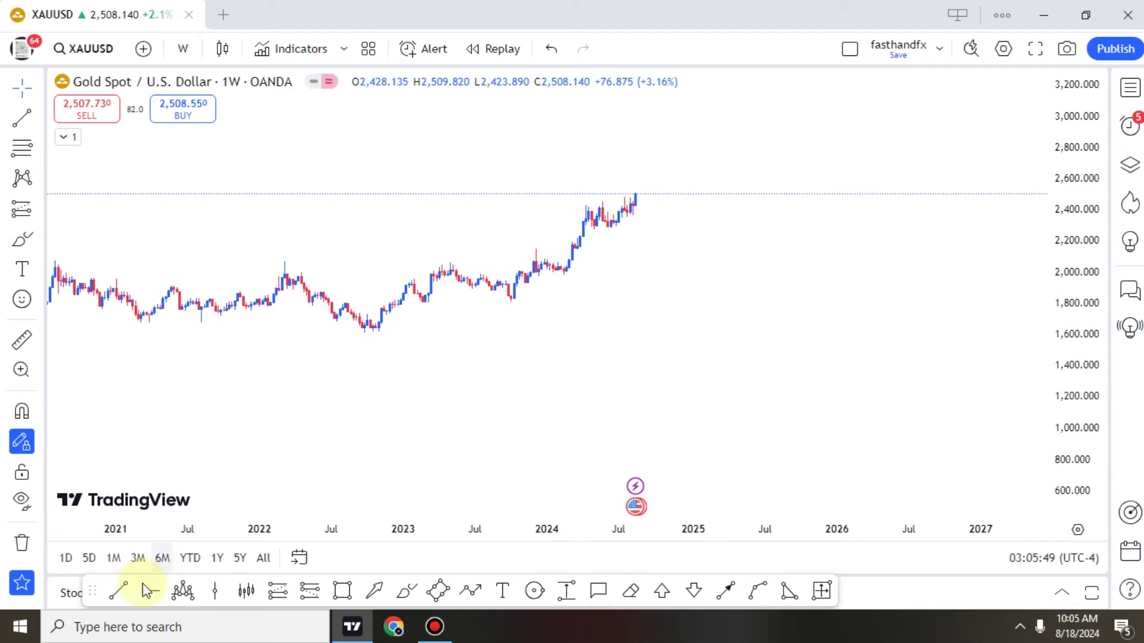
pyautogui.hotkey('alt', 't')
pyautogui.click(378, 334)
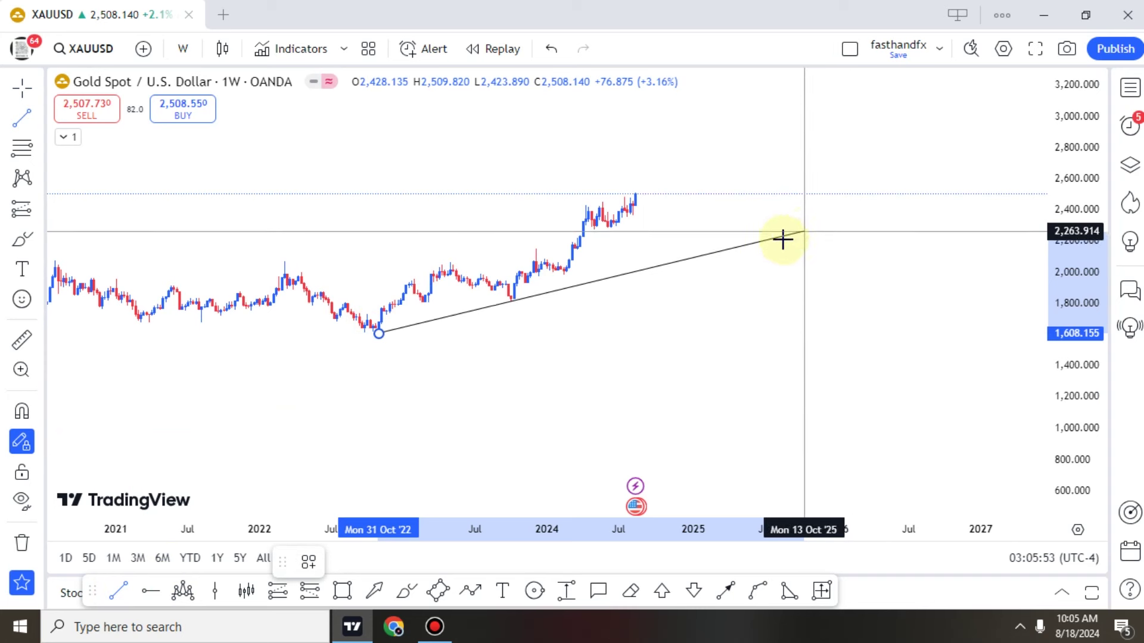
pyautogui.click(733, 248)
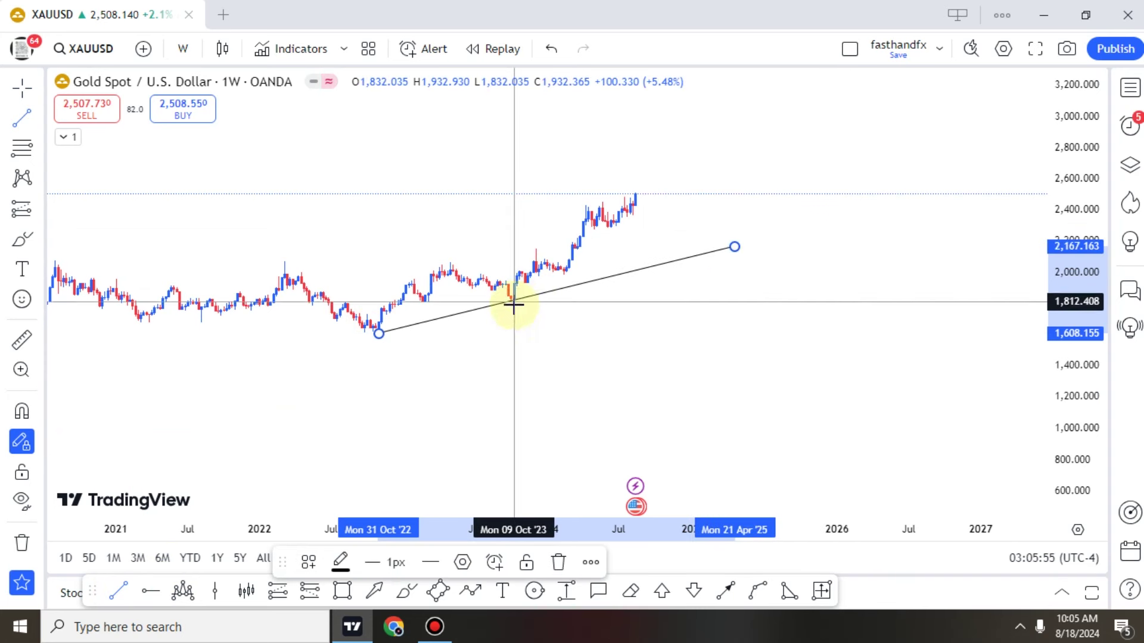
# Draw a steeper trend line from the 9 Oct 2023 low up to about 2,447, and place a clone of it parallel above the highs.
pyautogui.click(514, 305)
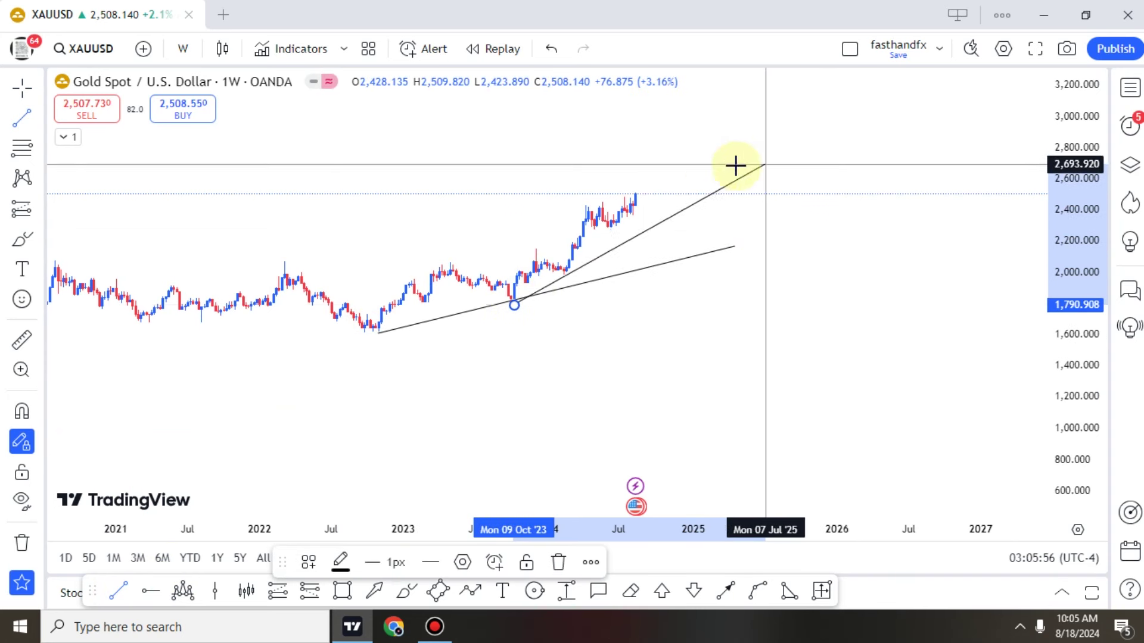
pyautogui.click(682, 203)
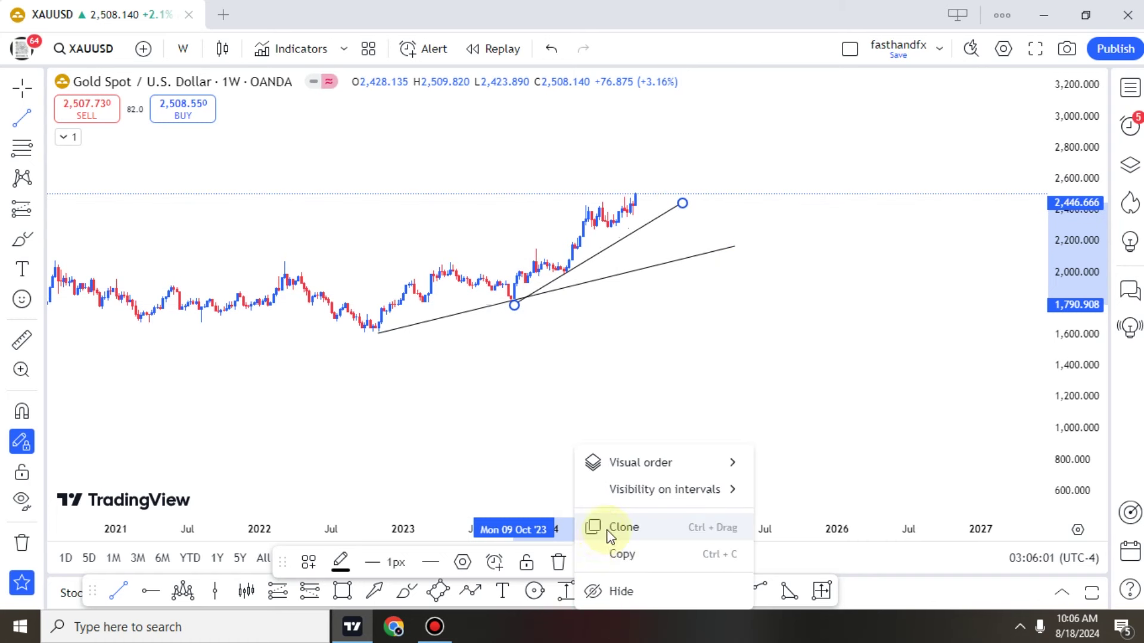
pyautogui.moveTo(586, 233)
pyautogui.mouseDown()
pyautogui.moveTo(534, 248)
pyautogui.moveTo(556, 231)
pyautogui.mouseUp()
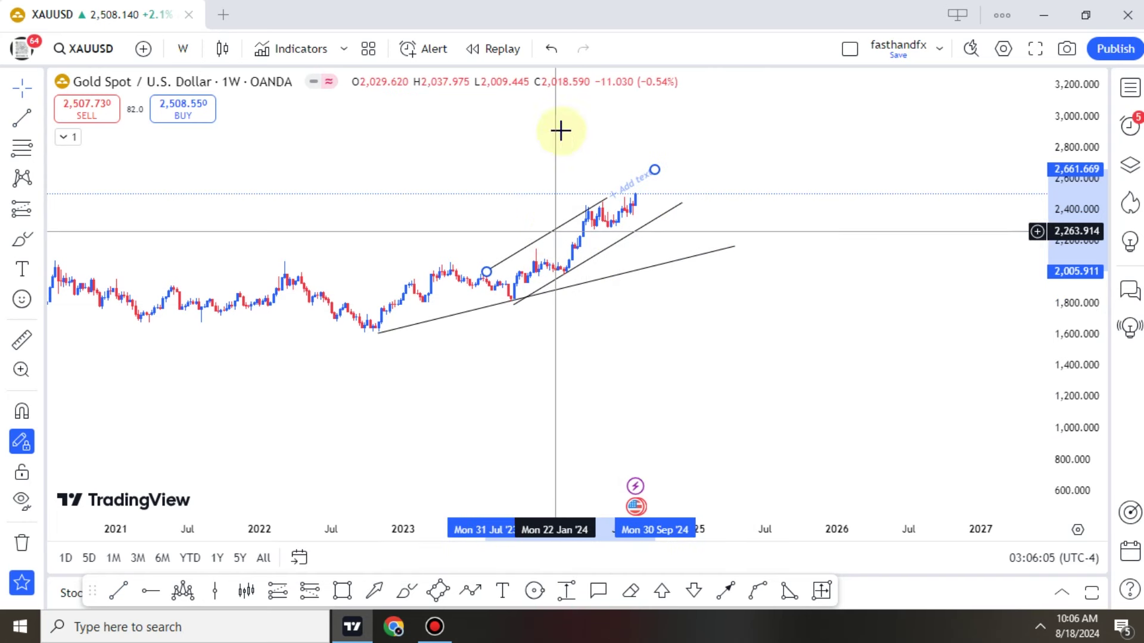
pyautogui.click(749, 278)
# Switch the gold chart to the 1 day interval with the recent candles and channel lines enlarged.
pyautogui.click(183, 49)
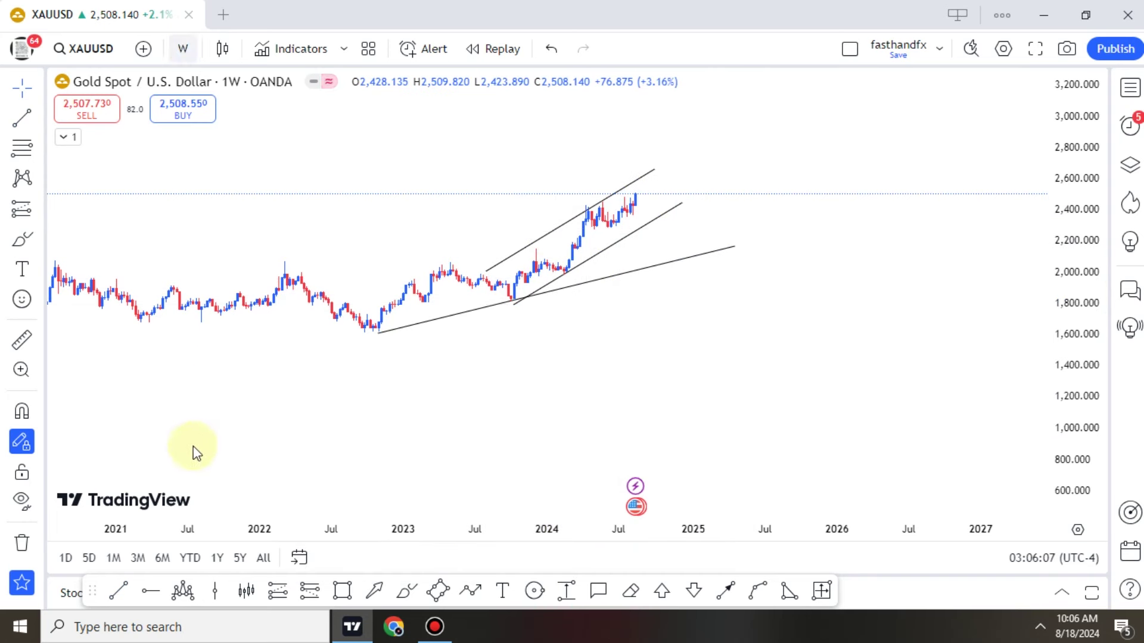
pyautogui.scroll(-1, 214, 474)
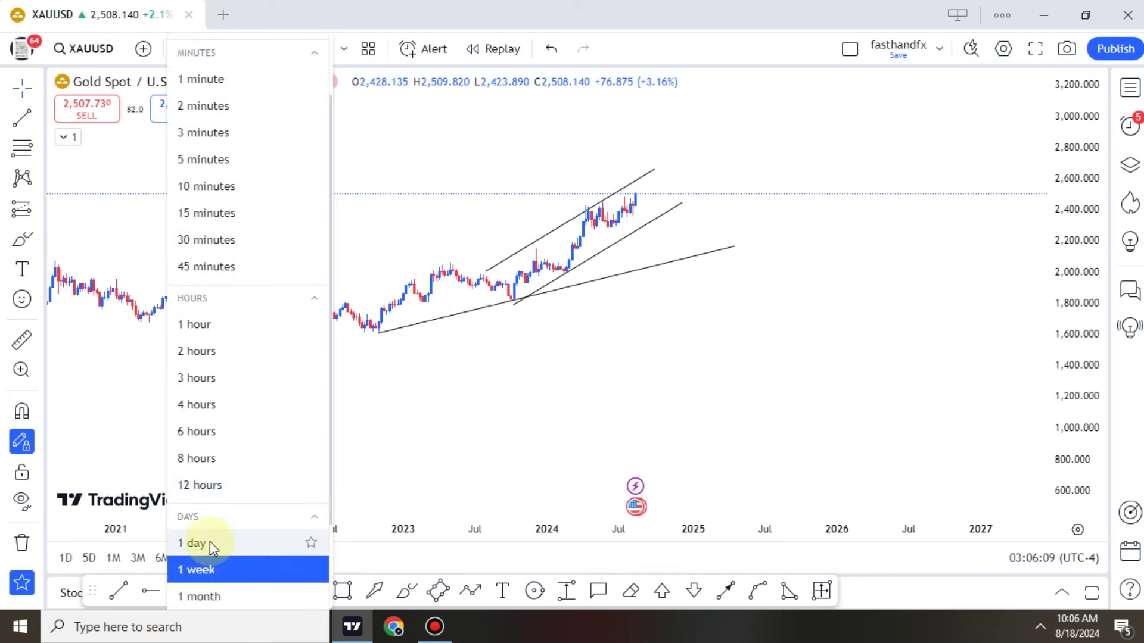
pyautogui.press('Return')
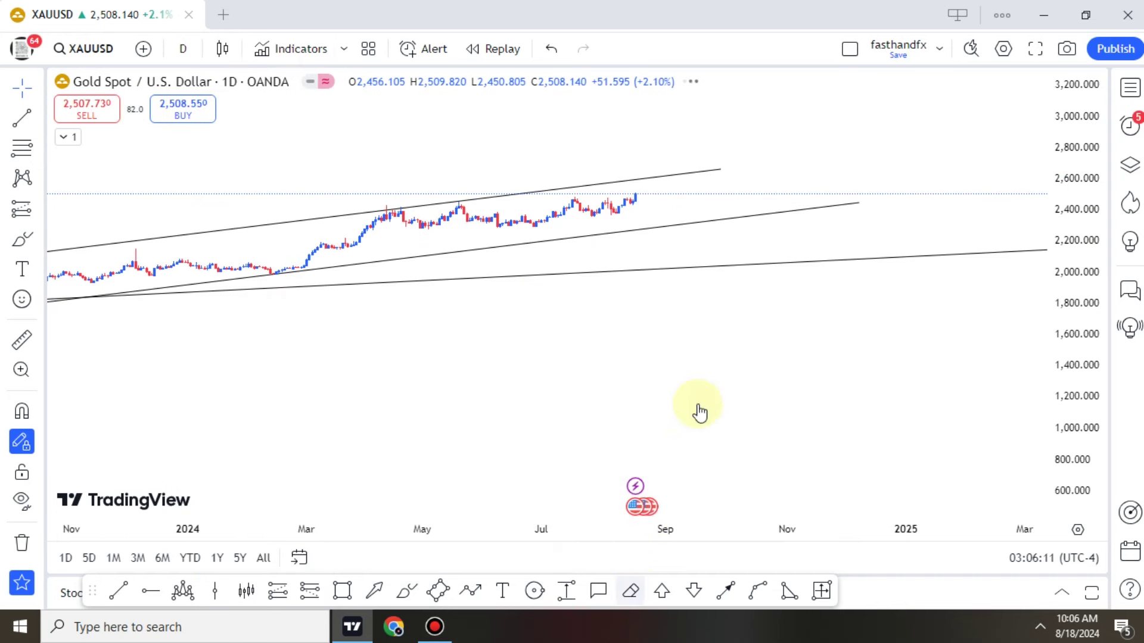
pyautogui.scroll(-4, 936, 334)
pyautogui.moveTo(1061, 393); pyautogui.dragTo(1078, 212)
pyautogui.scroll(1, 888, 350)
pyautogui.moveTo(689, 243); pyautogui.dragTo(644, 393)
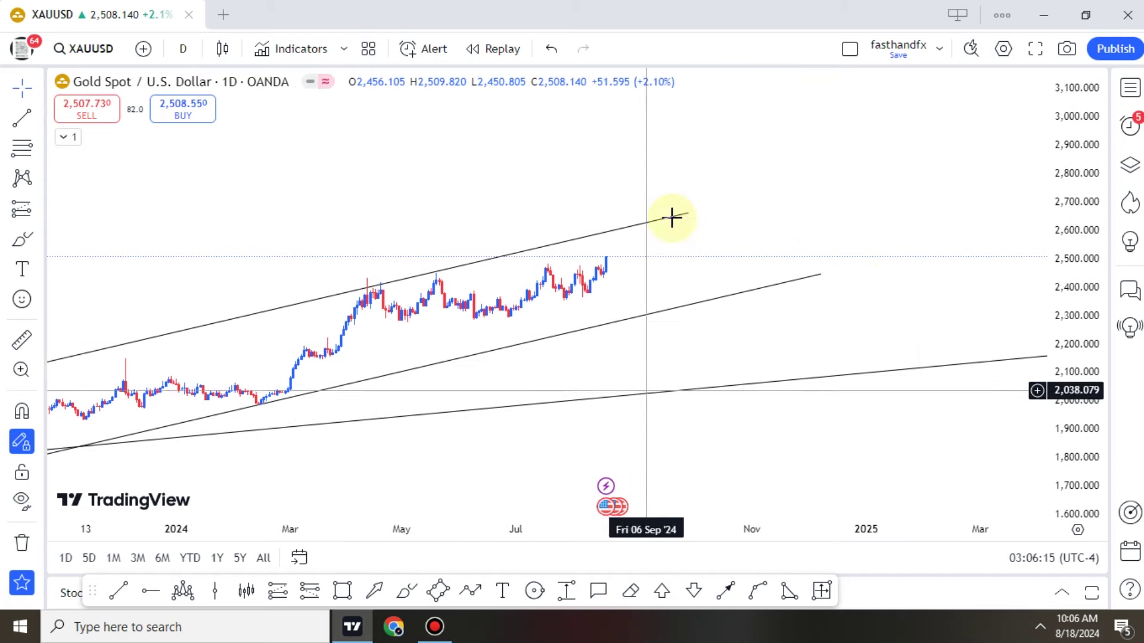
pyautogui.moveTo(1071, 255); pyautogui.dragTo(1071, 80)
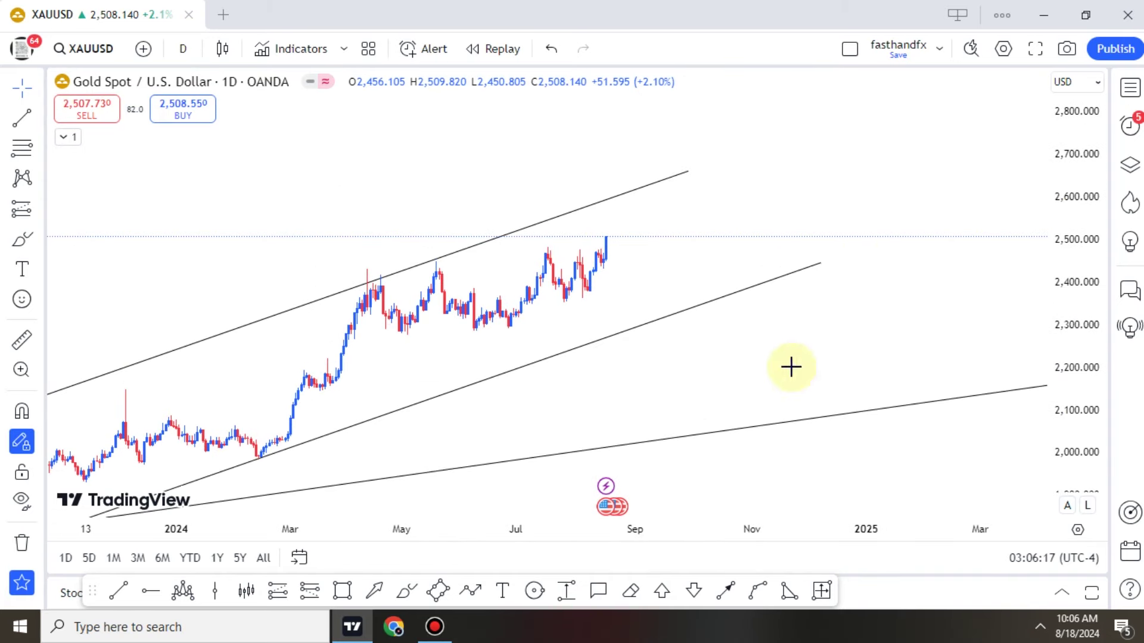
# Brush a freehand mark around the April 2024 high and delete it.
pyautogui.moveTo(400, 271)
pyautogui.mouseDown()
pyautogui.moveTo(588, 224)
pyautogui.moveTo(419, 337)
pyautogui.moveTo(381, 279)
pyautogui.mouseUp()
pyautogui.press('Delete')
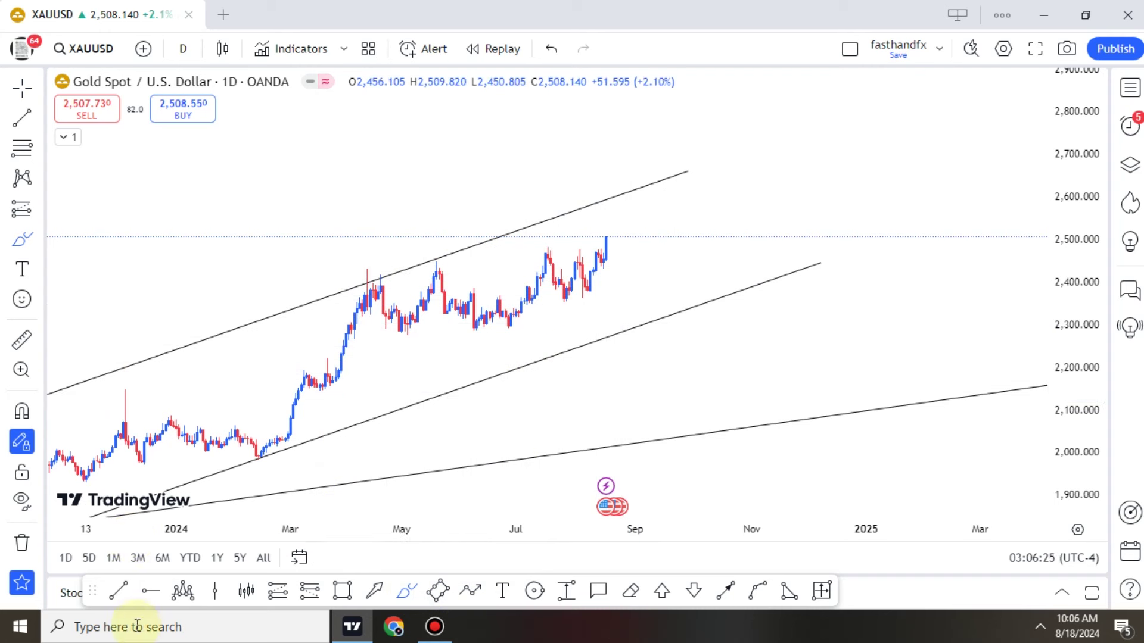
# Draw a rising trend line under the lows from 26 Jun to 12 Sep 2024, and a near-level line from the 17 Jul high to mid-August.
pyautogui.click(116, 595)
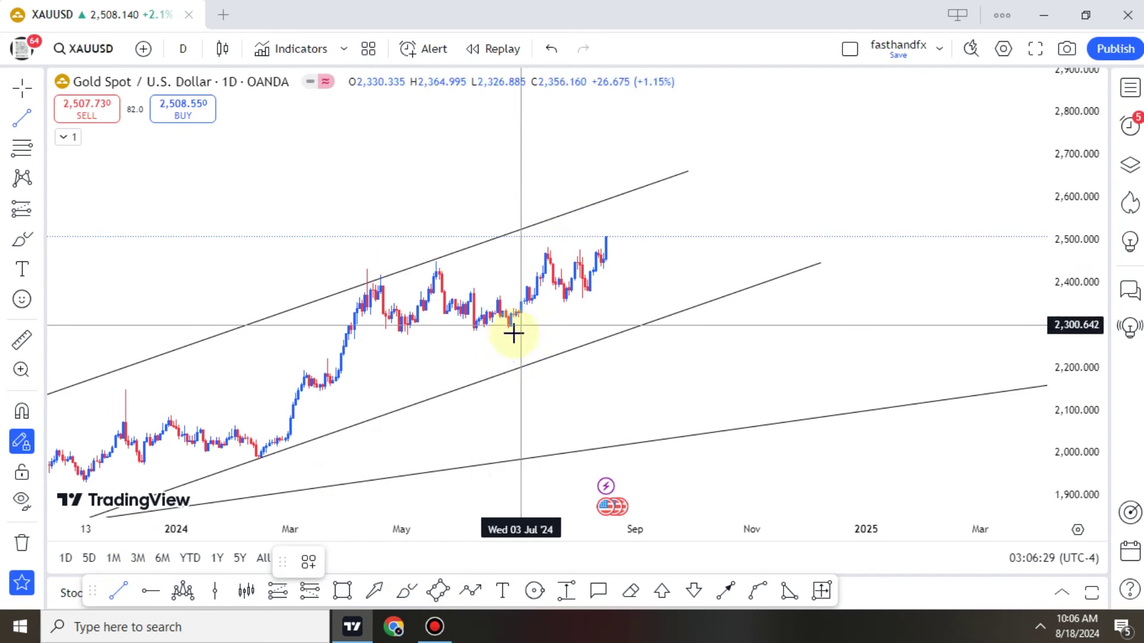
pyautogui.click(656, 260)
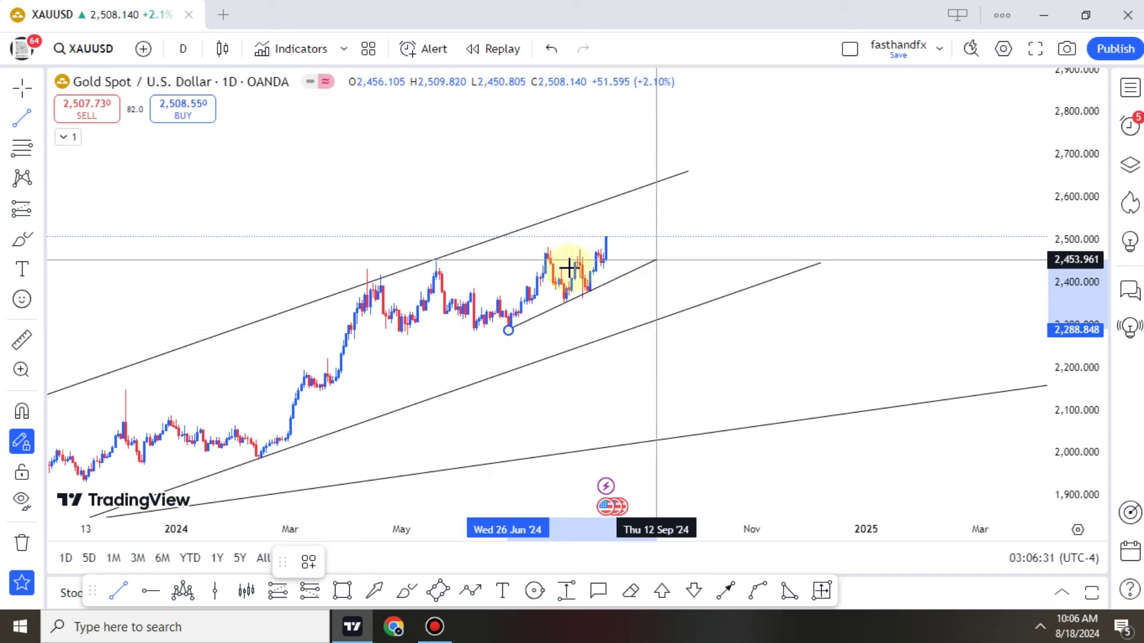
pyautogui.click(547, 257)
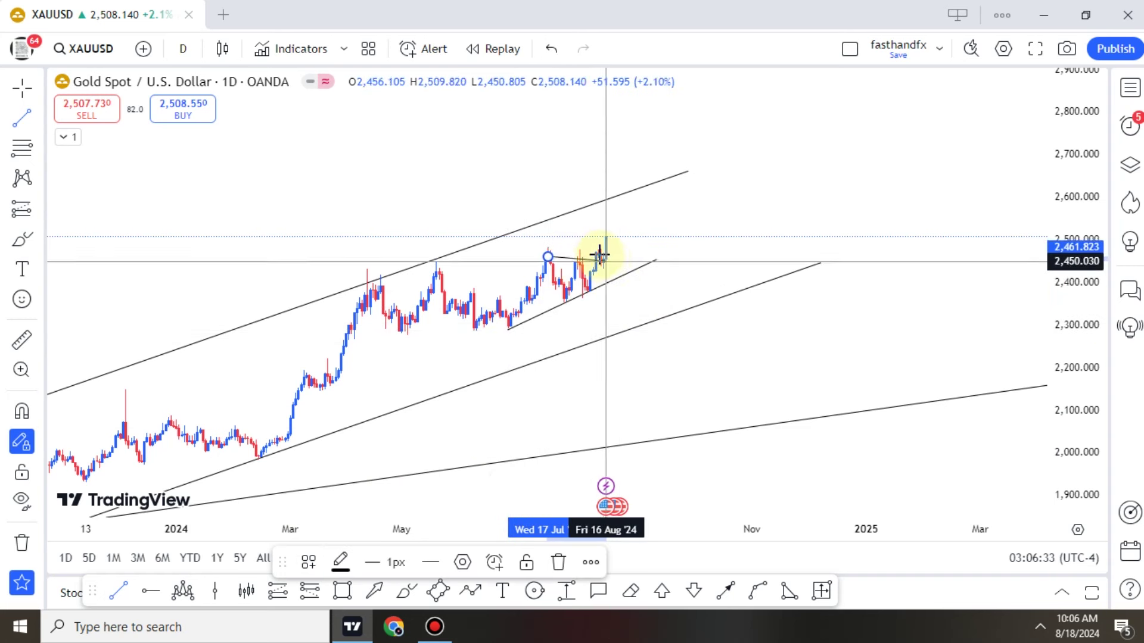
pyautogui.click(599, 253)
# Draw a rising trend line over the June and July 2024 highs, from 4 Jun at about 2,375 to 7 Aug at about 2,533.
pyautogui.scroll(5, 436, 161)
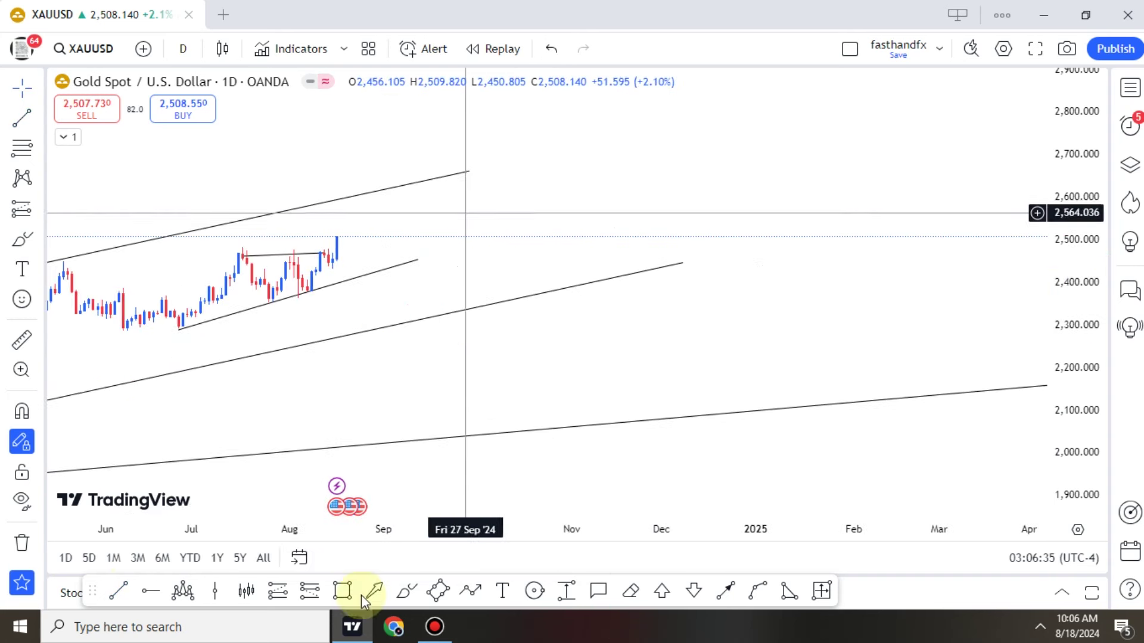
pyautogui.click(127, 593)
pyautogui.click(123, 590)
pyautogui.click(119, 295)
pyautogui.click(305, 224)
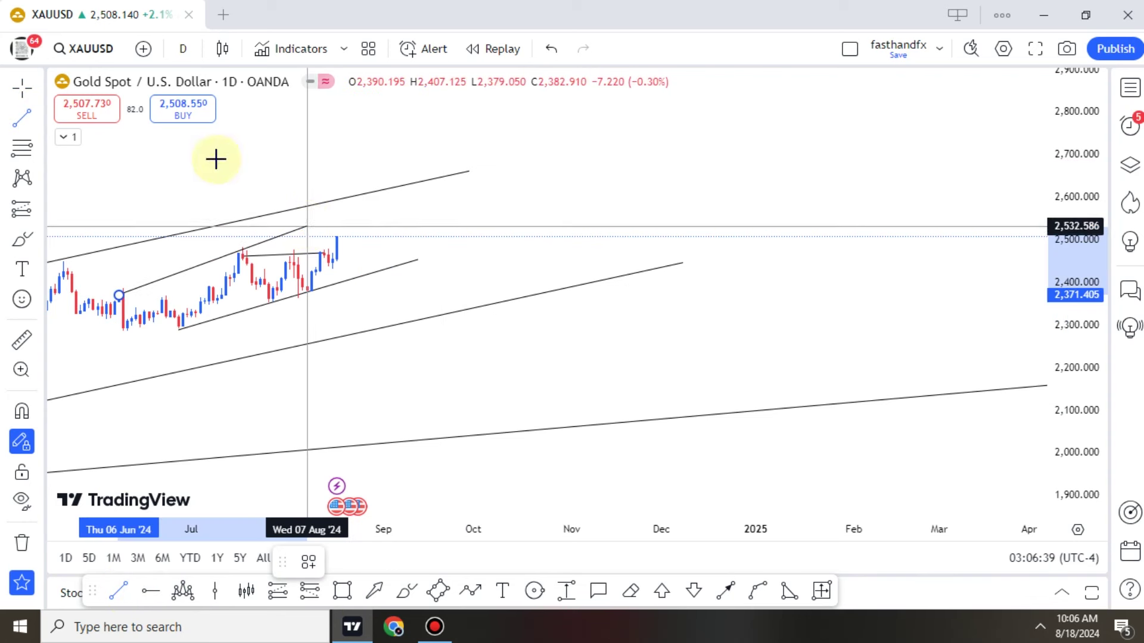
pyautogui.moveTo(279, 178); pyautogui.dragTo(438, 192)
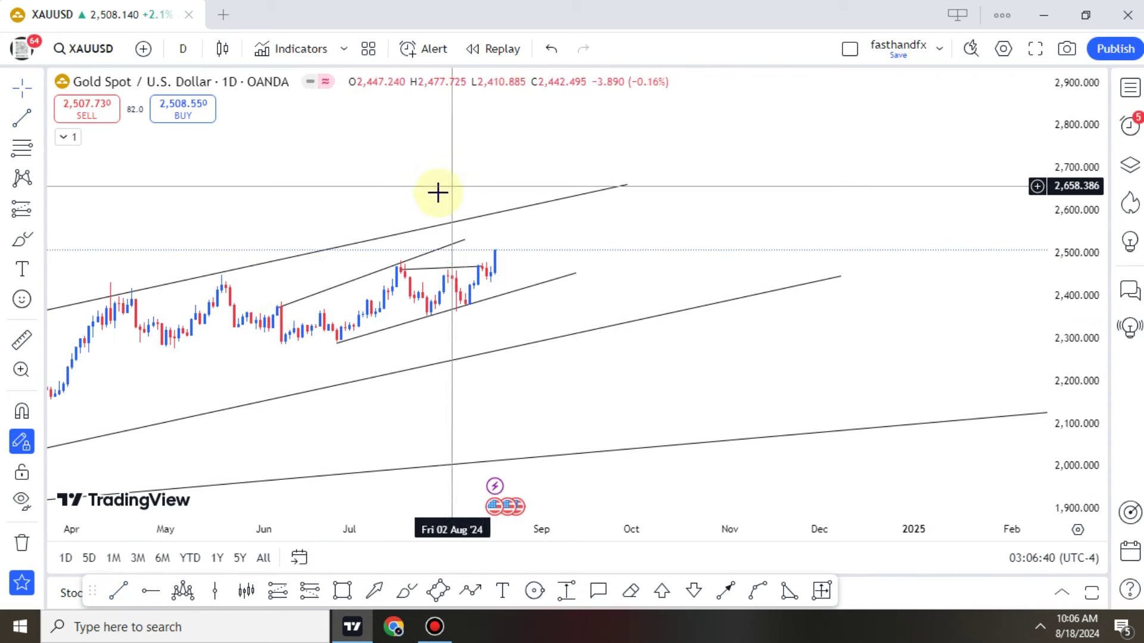
pyautogui.click(277, 309)
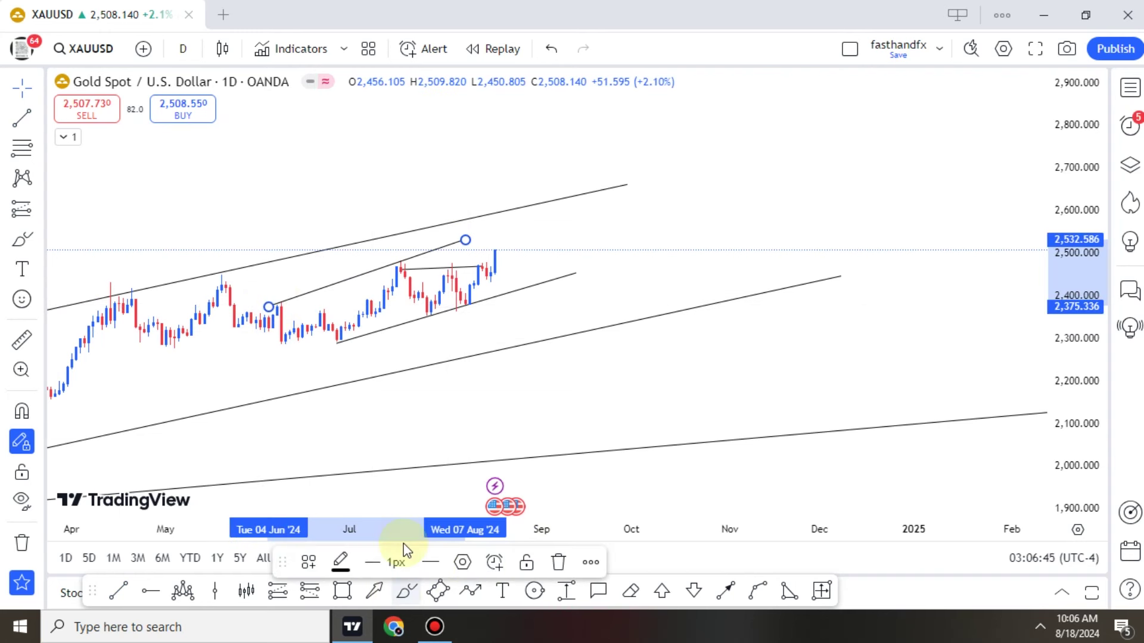
# Brush a freehand circle around the mid-August candles at the end of the near-level line, and undo it.
pyautogui.click(406, 590)
pyautogui.moveTo(473, 267)
pyautogui.mouseDown()
pyautogui.moveTo(504, 273)
pyautogui.moveTo(474, 255)
pyautogui.moveTo(490, 239)
pyautogui.mouseUp()
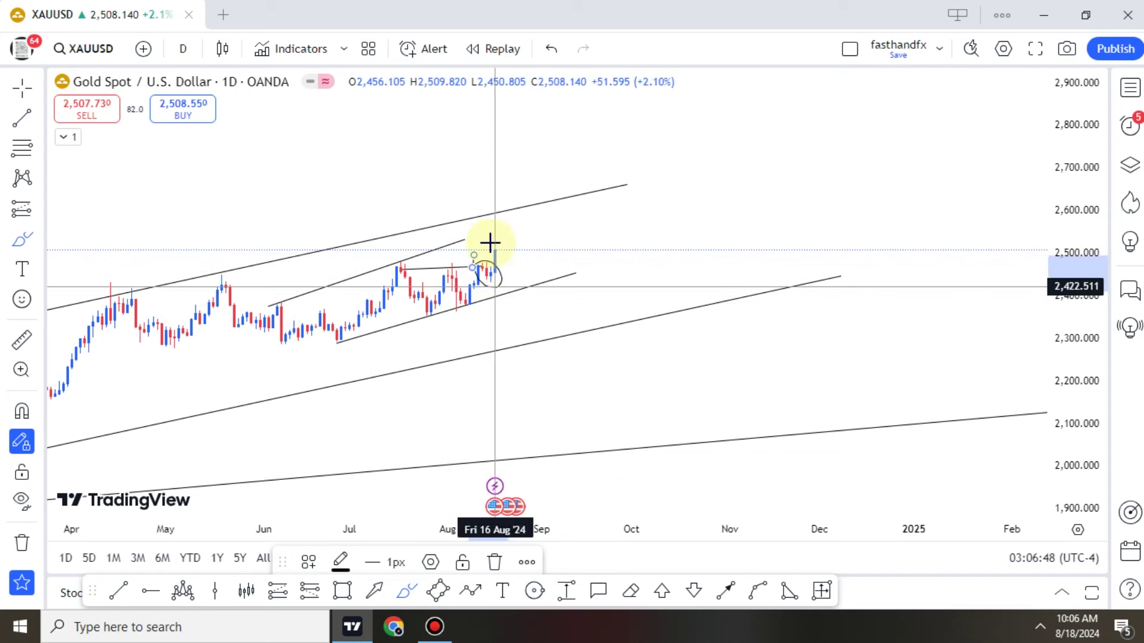
pyautogui.click(552, 54)
pyautogui.click(552, 55)
pyautogui.click(553, 55)
pyautogui.click(584, 51)
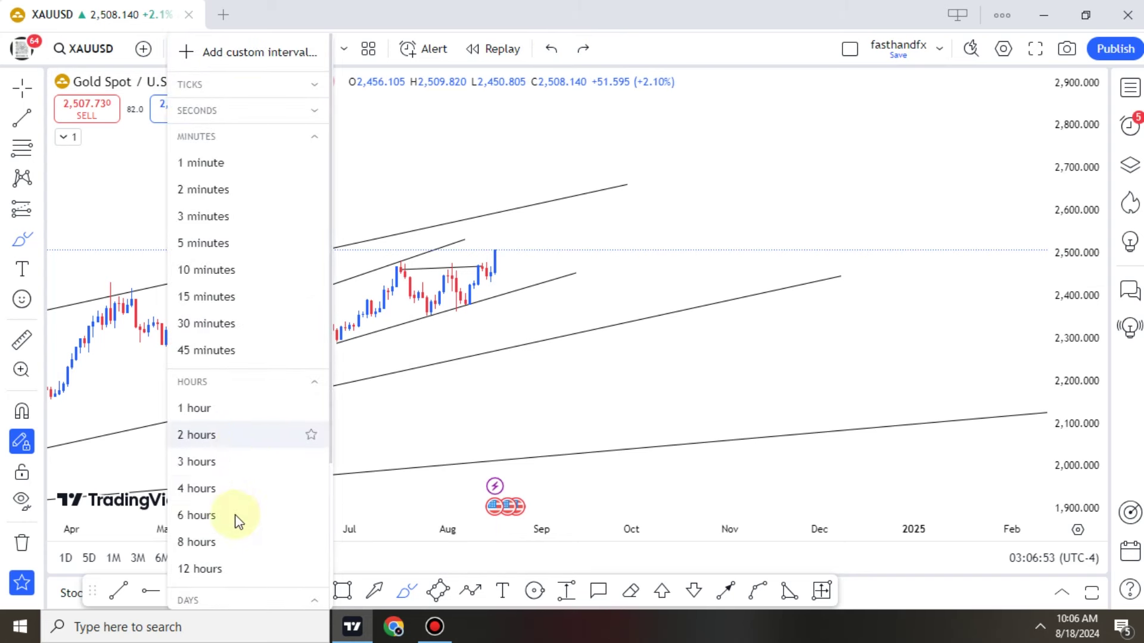
# Switch the chart to the 4 hours interval and extend the inner upper trend line to 28 Aug 2024 at about 2,592.
pyautogui.click(218, 492)
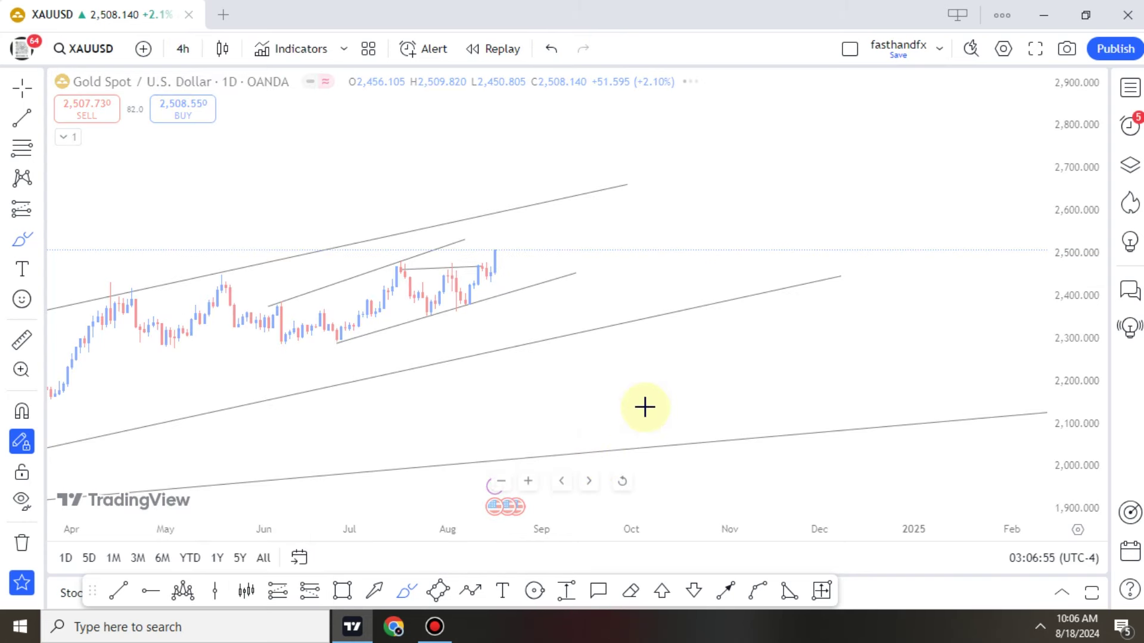
pyautogui.scroll(-8, 760, 395)
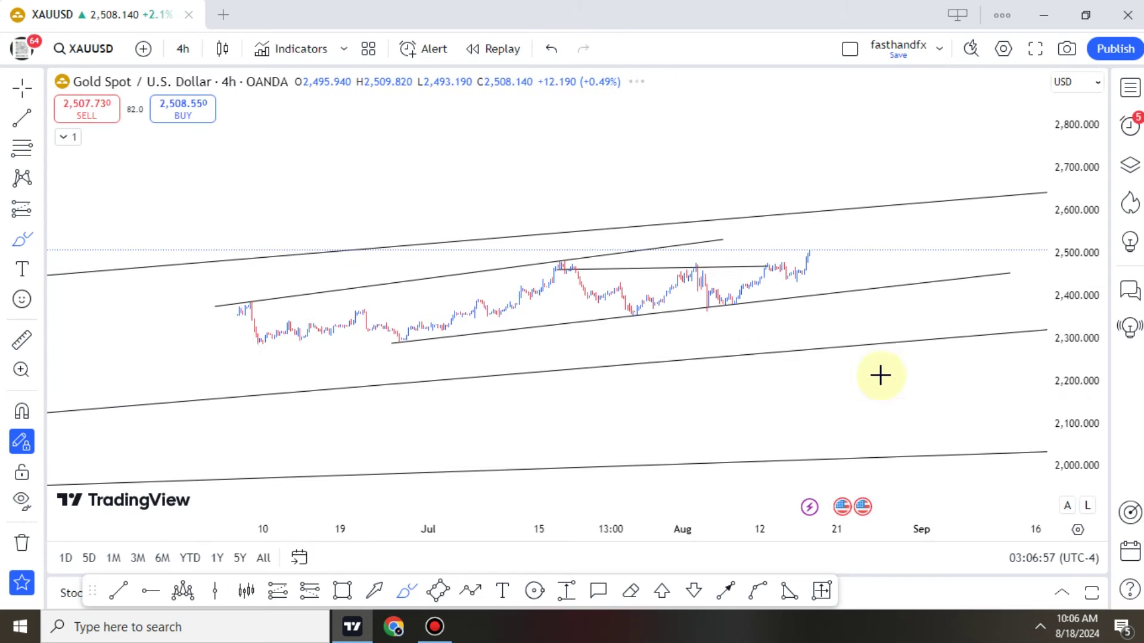
pyautogui.scroll(3, 876, 370)
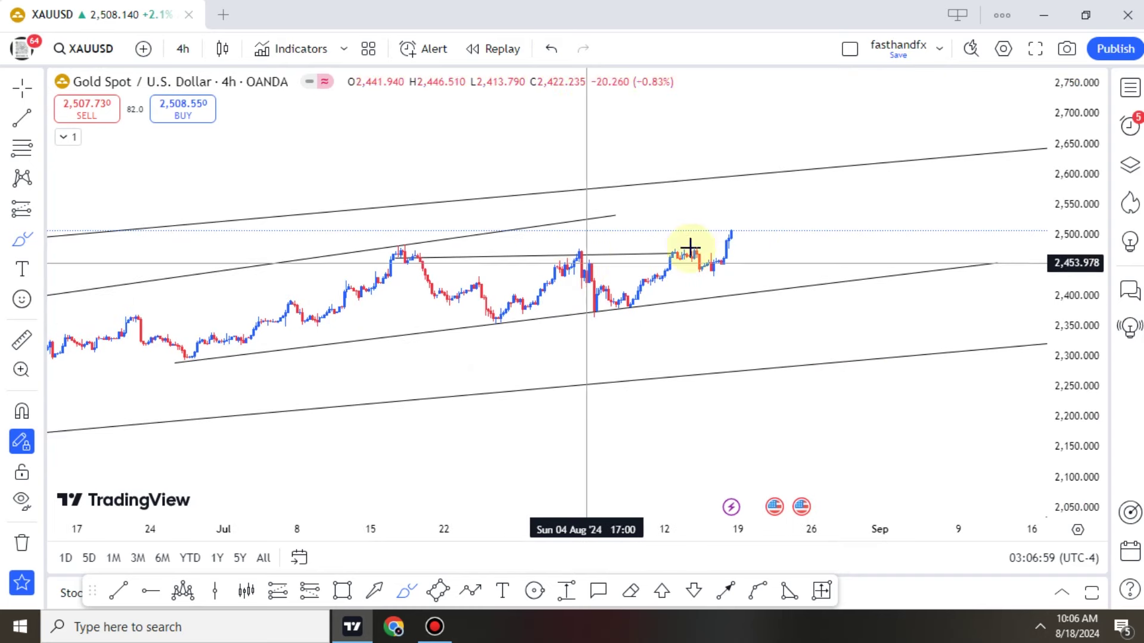
pyautogui.scroll(-2, 694, 223)
pyautogui.moveTo(855, 181); pyautogui.dragTo(884, 179)
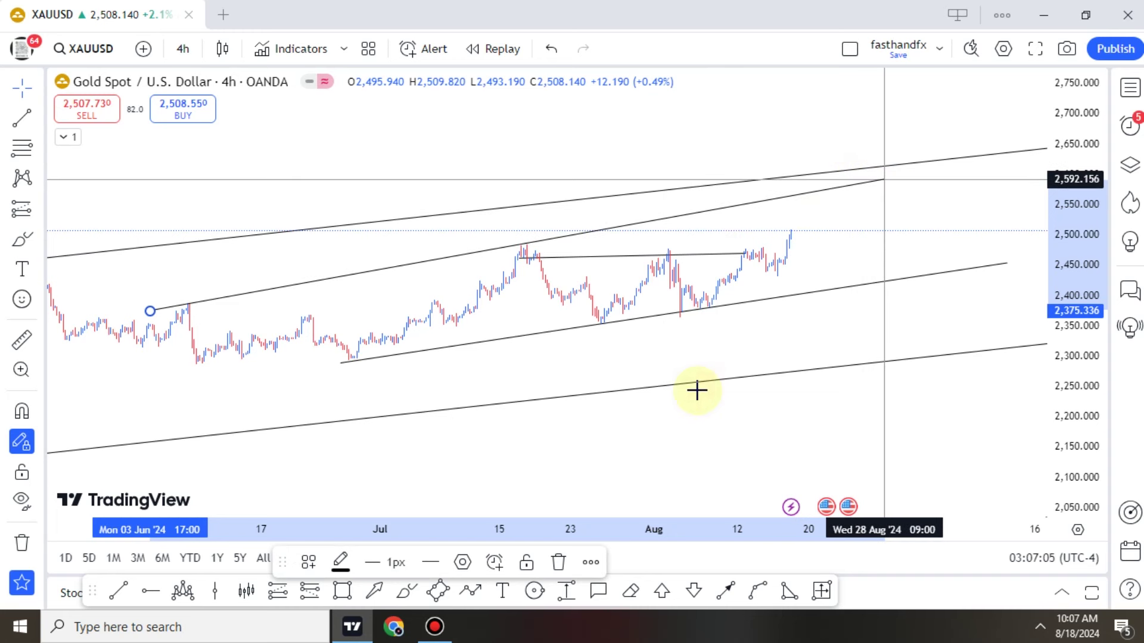
# Measure the price range from the latest candle up to the upper trend lines.
pyautogui.click(794, 232)
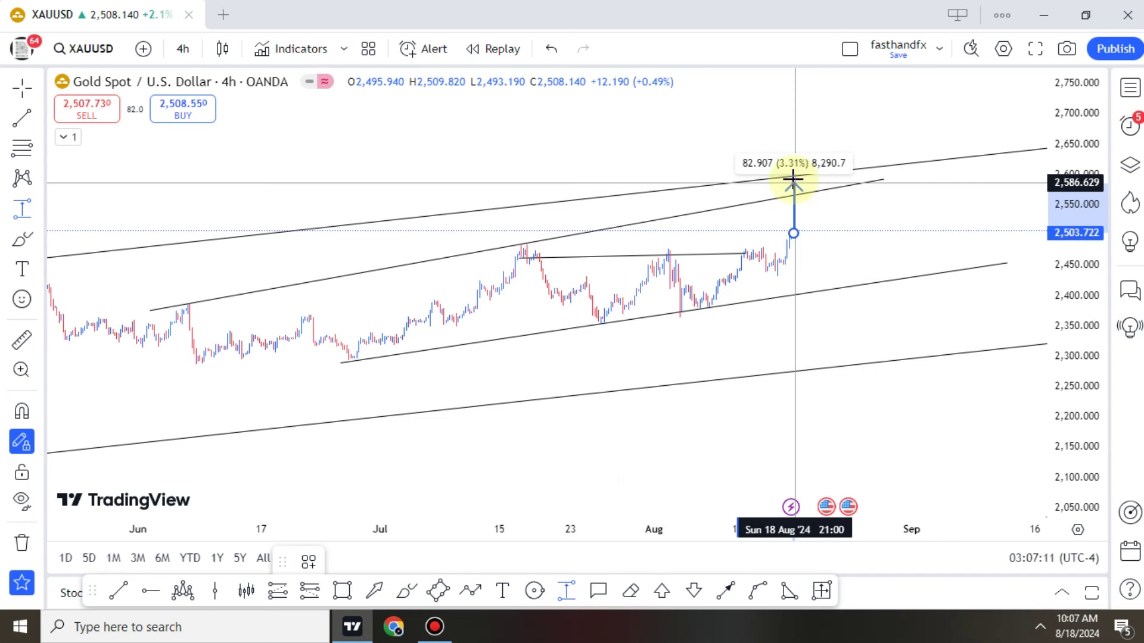
pyautogui.press('Escape')
# Move the start of the near-level resistance line to the 17 Jul 2024 high at about 2,483.
pyautogui.scroll(3, 613, 149)
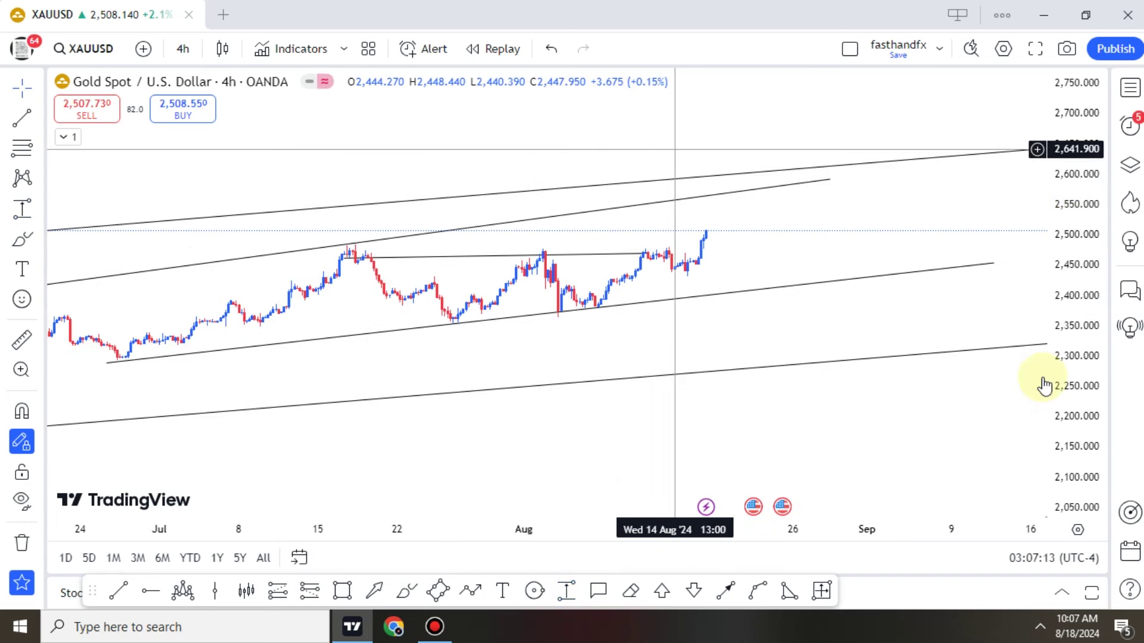
pyautogui.moveTo(1051, 230); pyautogui.dragTo(1050, 176)
pyautogui.moveTo(753, 238); pyautogui.dragTo(730, 239)
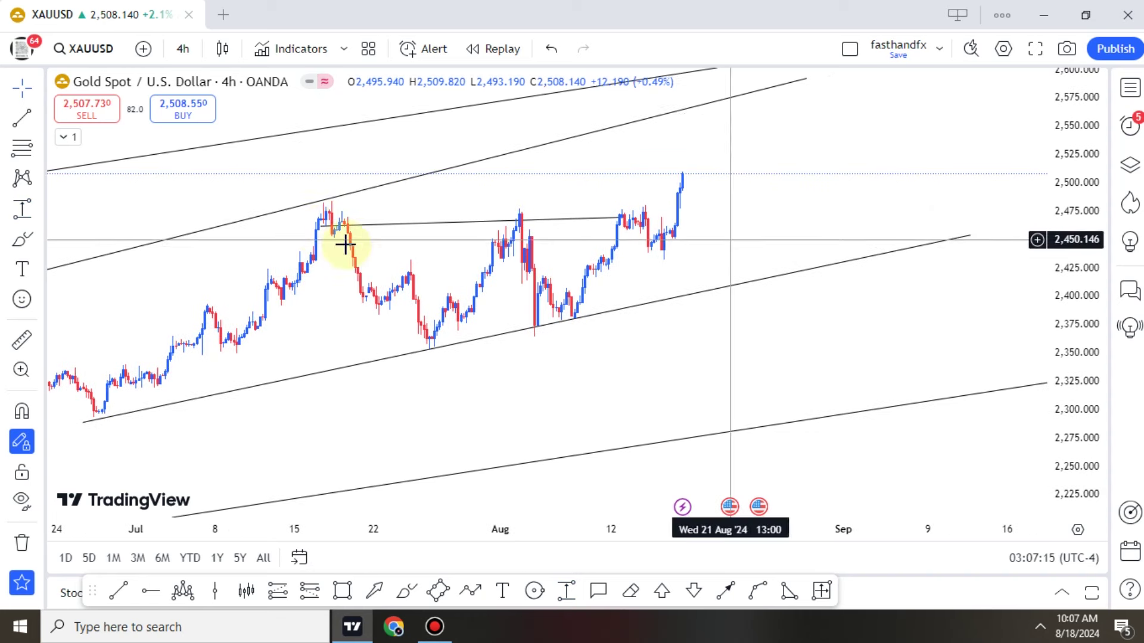
pyautogui.moveTo(320, 242); pyautogui.dragTo(330, 209)
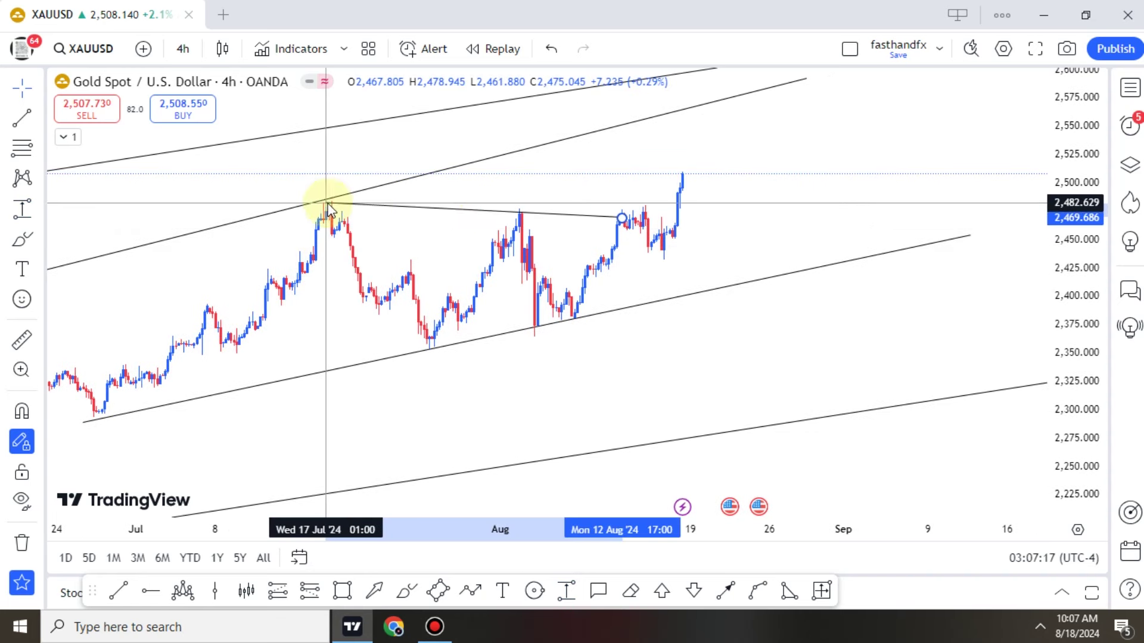
pyautogui.click(516, 403)
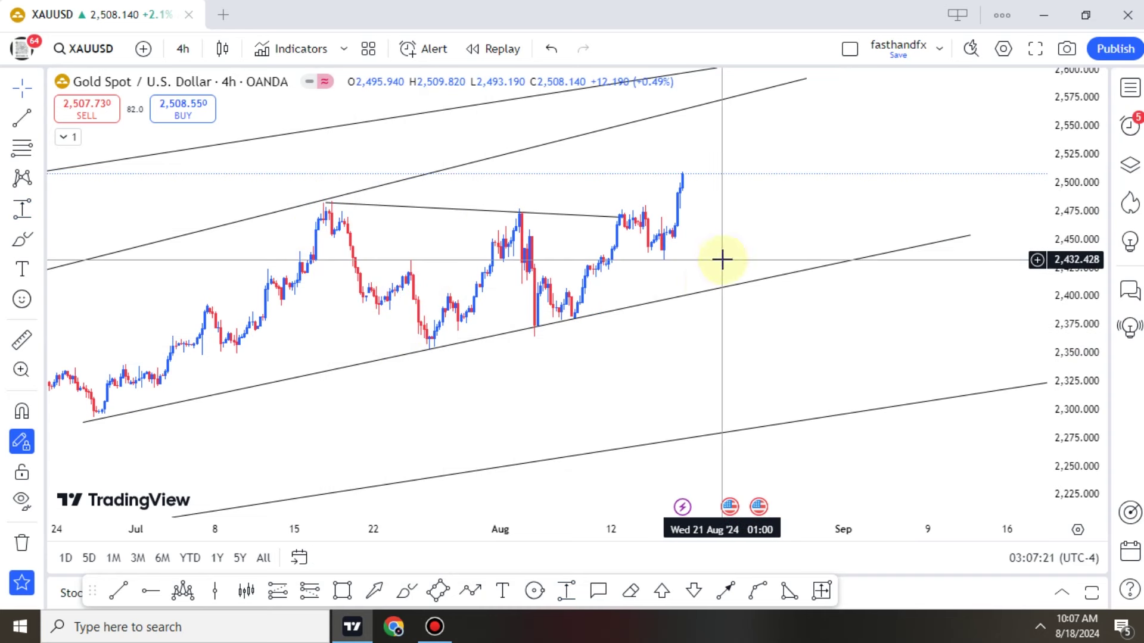
# Brush a freehand mark over the mid-August pullback below the breakout and delete it.
pyautogui.click(183, 590)
pyautogui.click(408, 591)
pyautogui.moveTo(648, 225)
pyautogui.mouseDown()
pyautogui.moveTo(638, 256)
pyautogui.moveTo(662, 219)
pyautogui.mouseUp()
pyautogui.press('Delete')
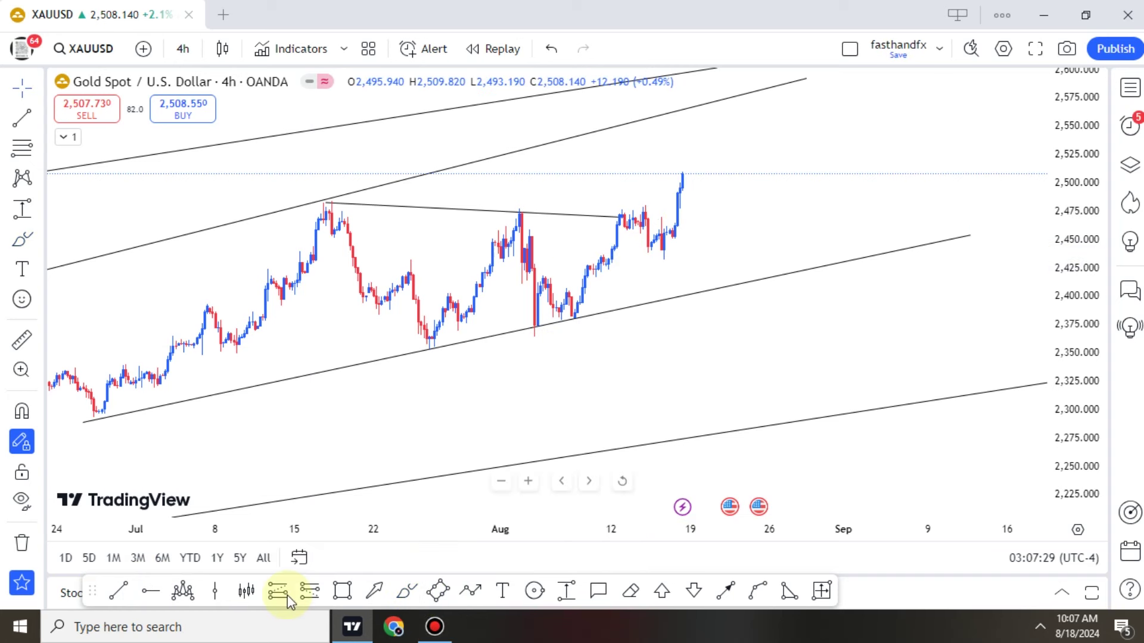
# Draw a thin rectangle along the mid-August highs from 12 to 18 Aug 2024, at about 2,477.
pyautogui.click(621, 207)
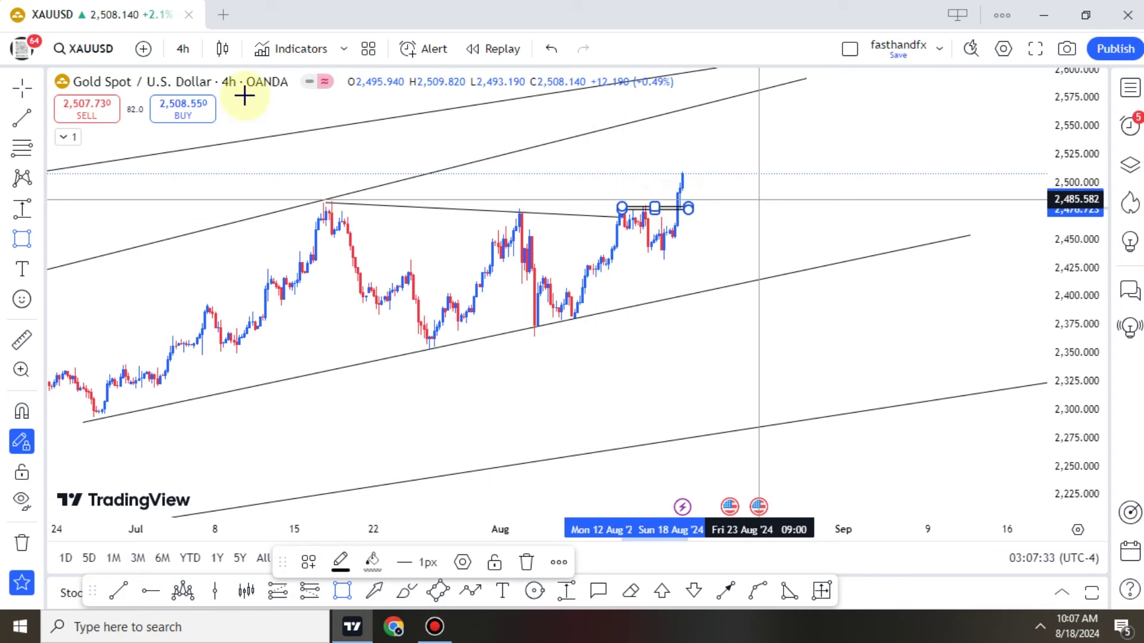
# Switch the chart to the 1 hour interval with the breakout above the rectangle enlarged.
pyautogui.click(190, 50)
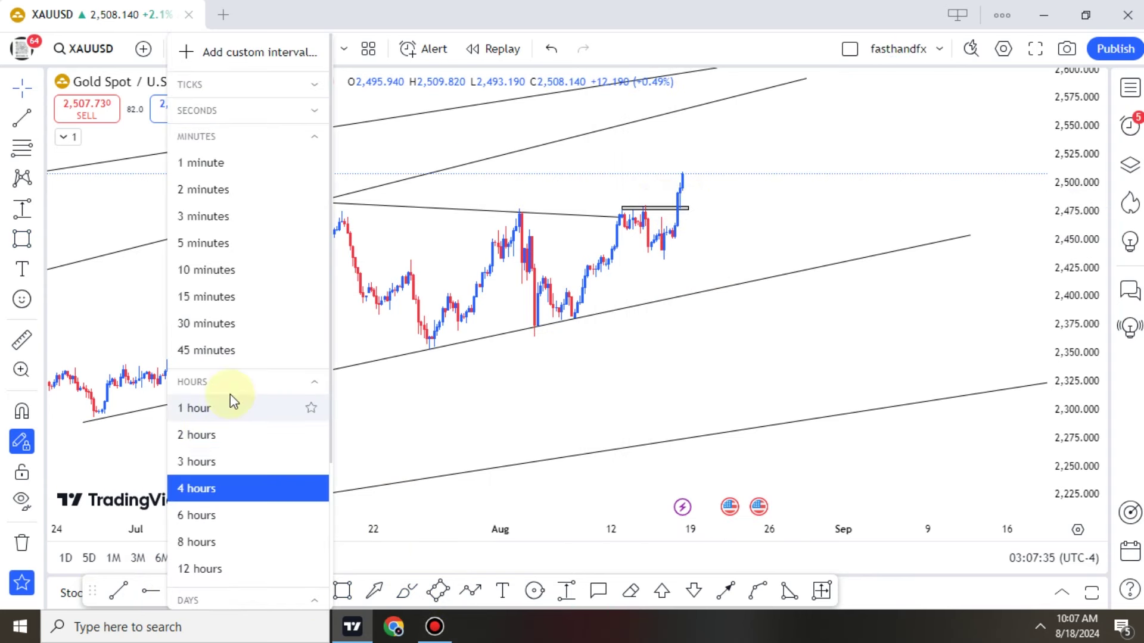
pyautogui.click(230, 405)
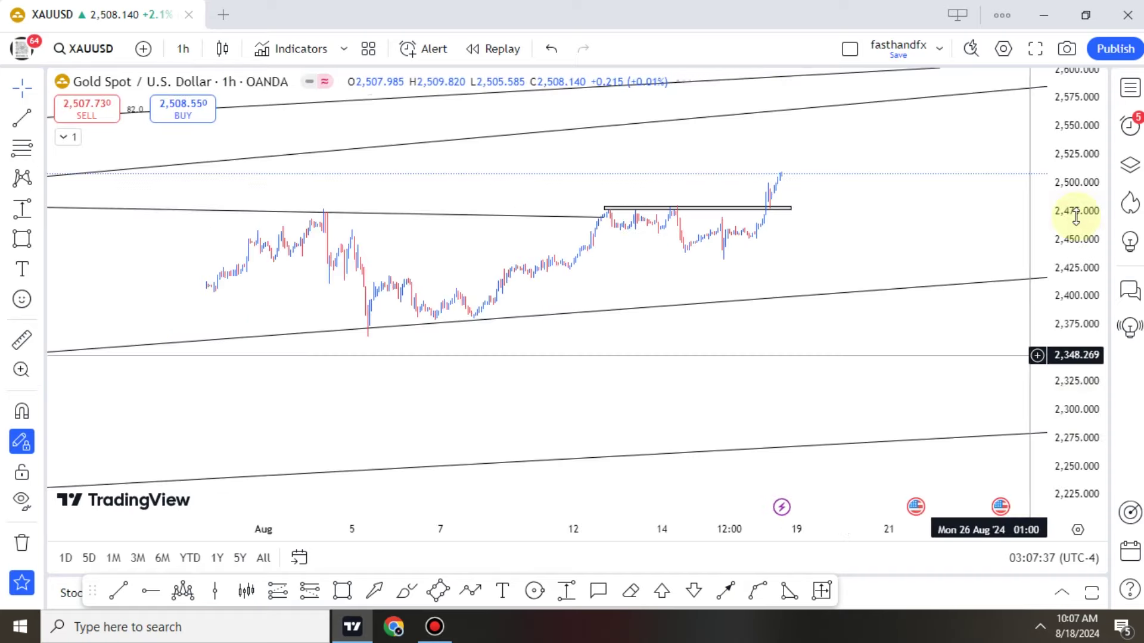
pyautogui.moveTo(1076, 217); pyautogui.dragTo(1076, 120)
pyautogui.scroll(2, 909, 191)
pyautogui.moveTo(896, 254); pyautogui.dragTo(621, 406)
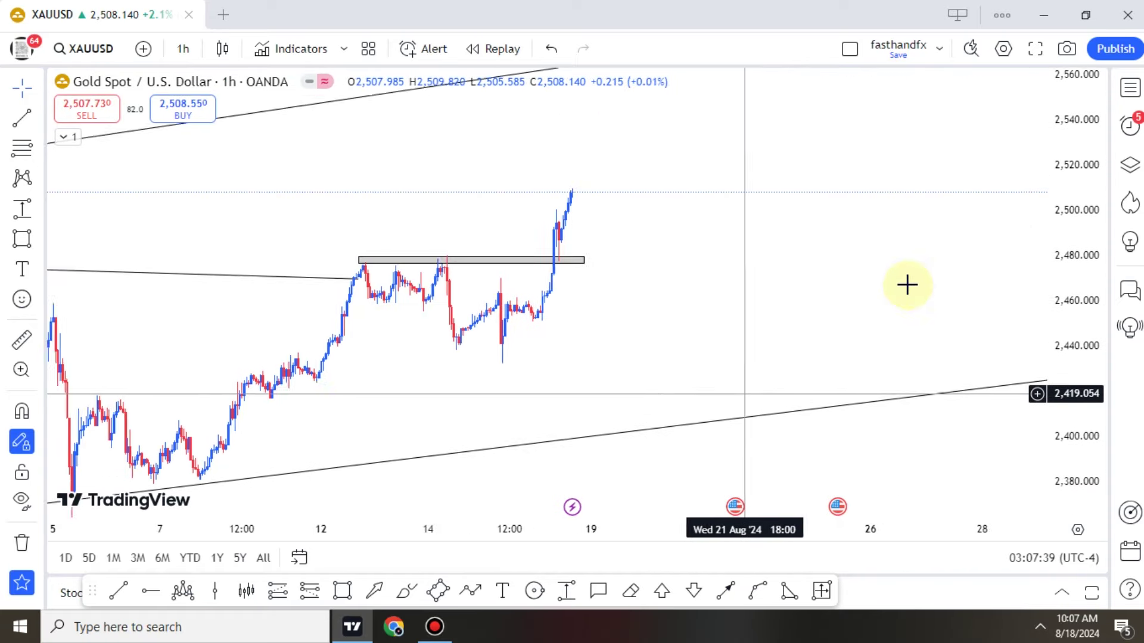
# Brush a freehand stroke up the 16 Aug breakout through the rectangle and delete it.
pyautogui.scroll(-5, 907, 284)
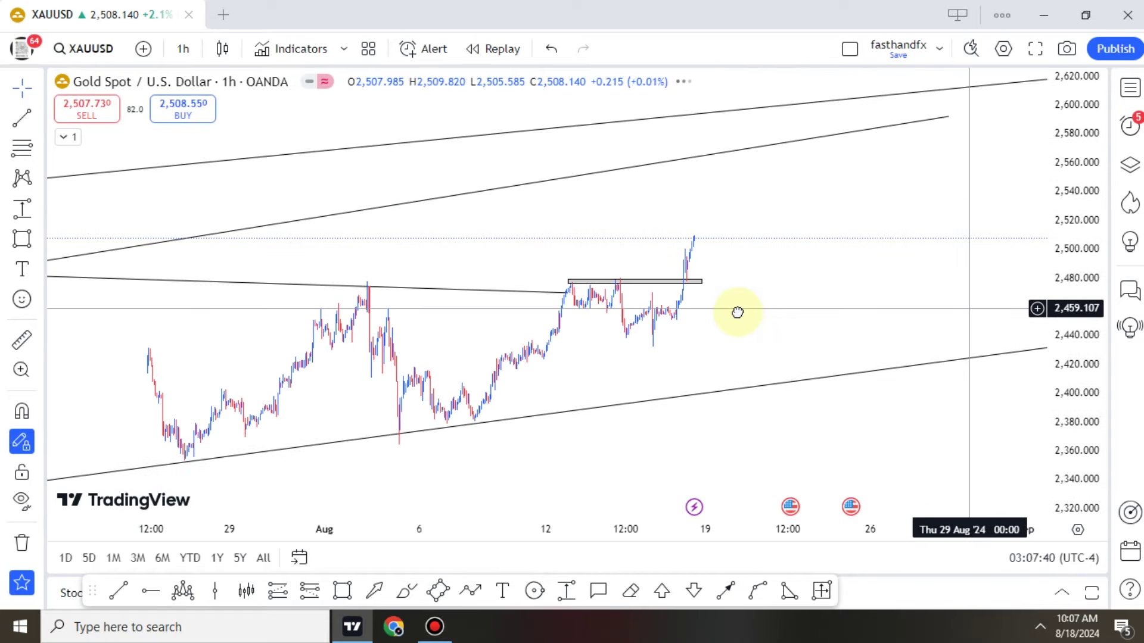
pyautogui.moveTo(737, 312); pyautogui.dragTo(743, 288)
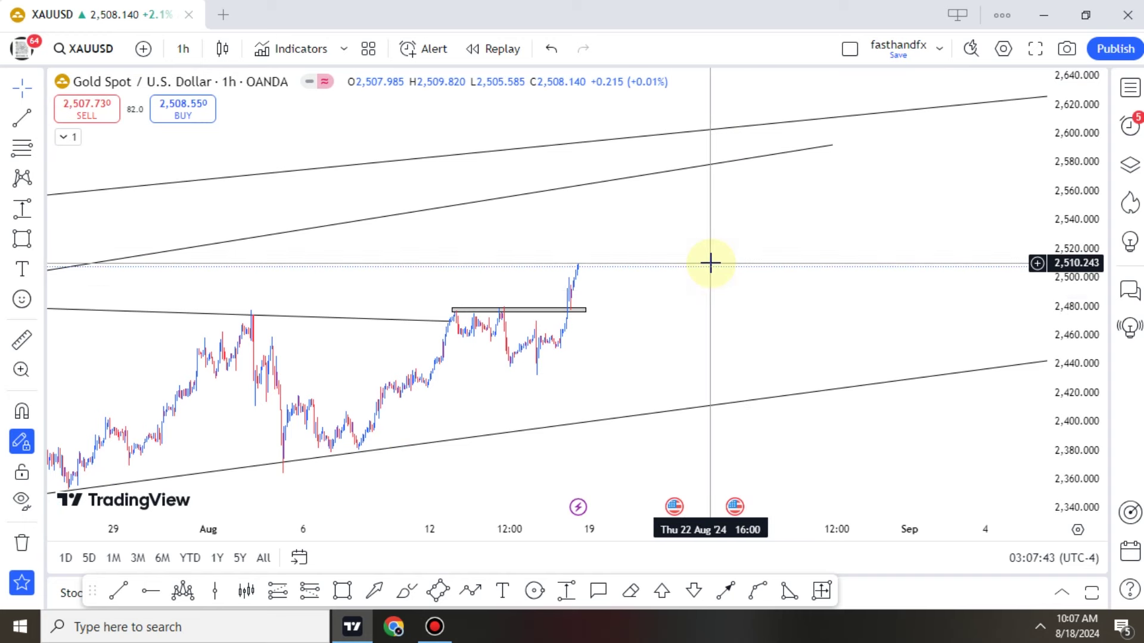
pyautogui.scroll(2, 695, 274)
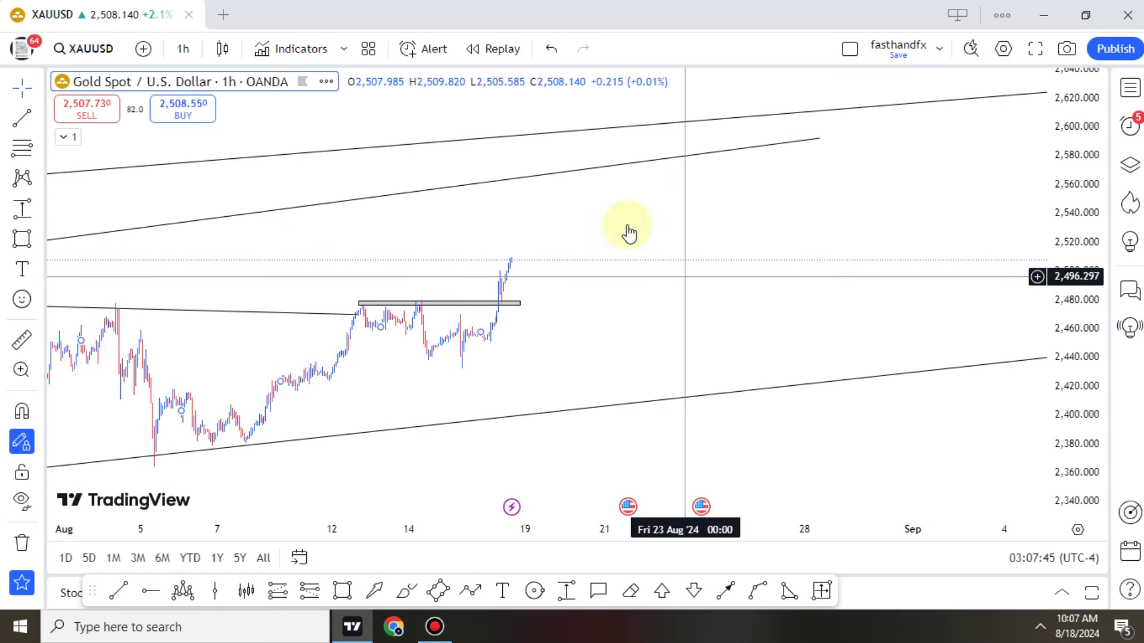
pyautogui.scroll(2, 702, 268)
pyautogui.moveTo(622, 250); pyautogui.dragTo(736, 232)
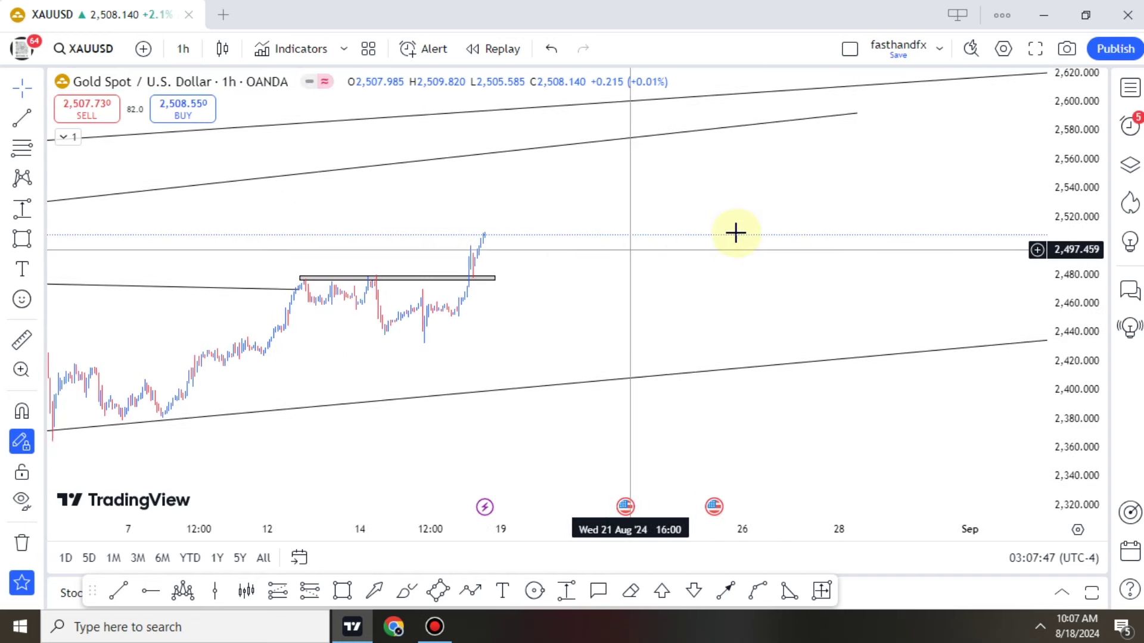
pyautogui.click(402, 595)
pyautogui.moveTo(583, 306); pyautogui.dragTo(600, 209)
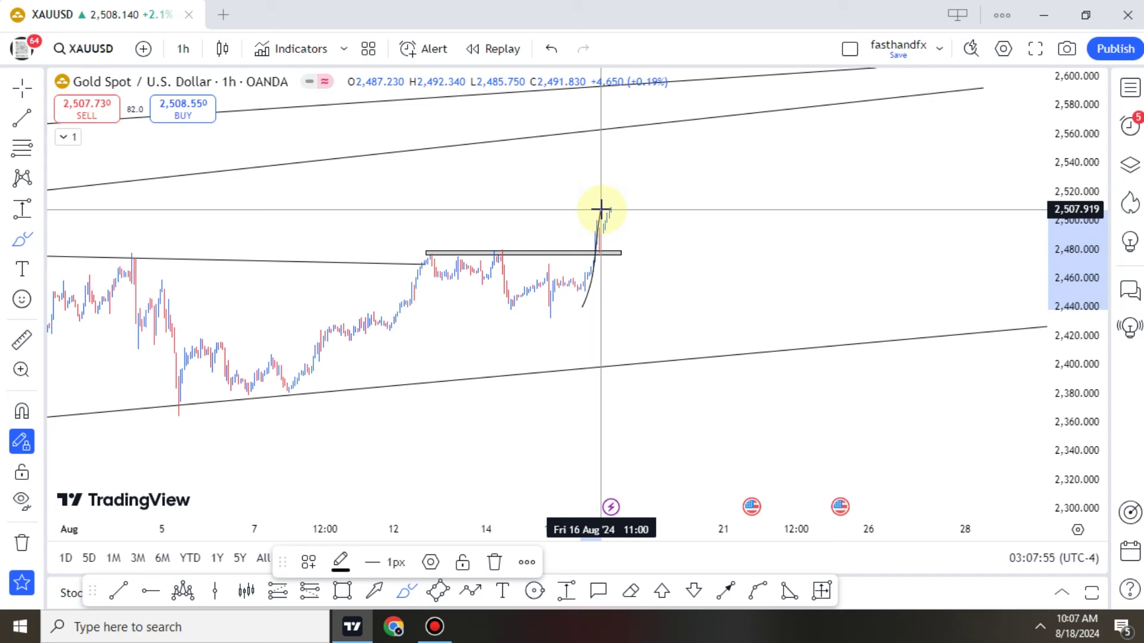
pyautogui.press('Delete')
# Sketch a small pullback beside the latest high with a long position at 2,476.540, target 2,564.866 and stop 2,473.053, and erase both.
pyautogui.moveTo(623, 209)
pyautogui.mouseDown()
pyautogui.moveTo(628, 227)
pyautogui.moveTo(641, 212)
pyautogui.moveTo(640, 245)
pyautogui.moveTo(656, 241)
pyautogui.moveTo(641, 248)
pyautogui.moveTo(651, 219)
pyautogui.moveTo(666, 239)
pyautogui.mouseUp()
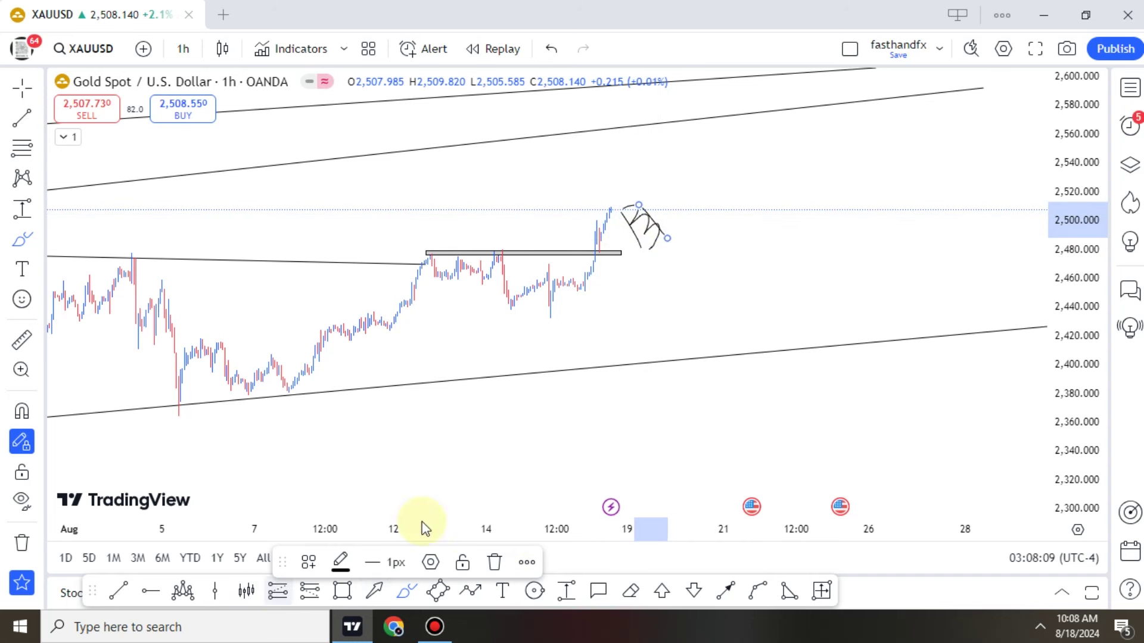
pyautogui.hotkey('alt', 'f')
pyautogui.click(647, 255)
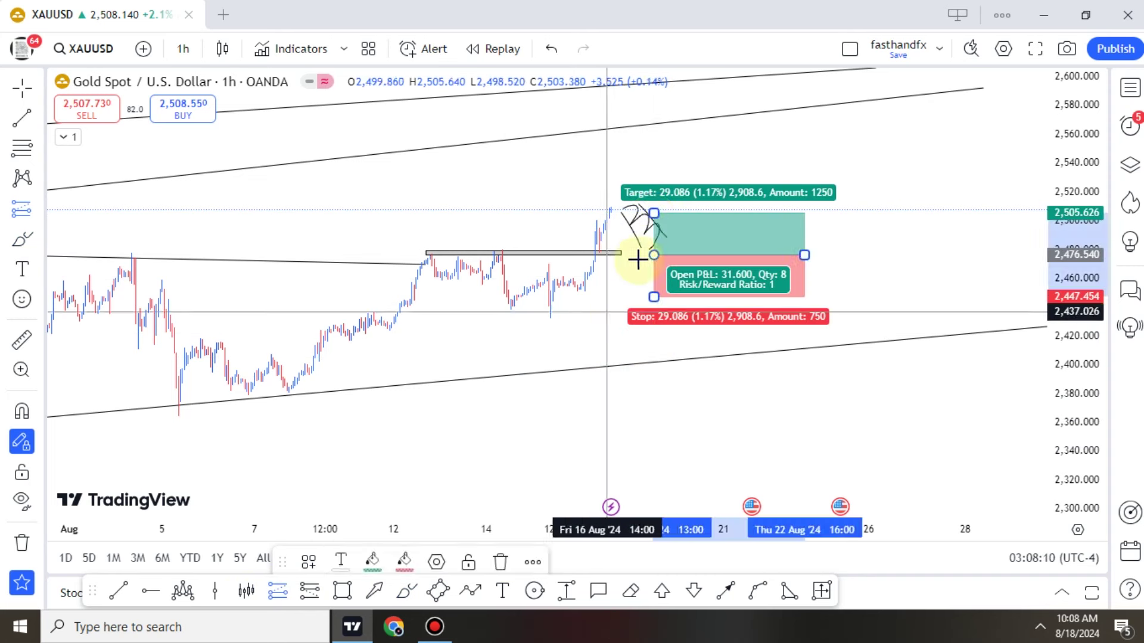
pyautogui.moveTo(674, 127); pyautogui.dragTo(674, 127)
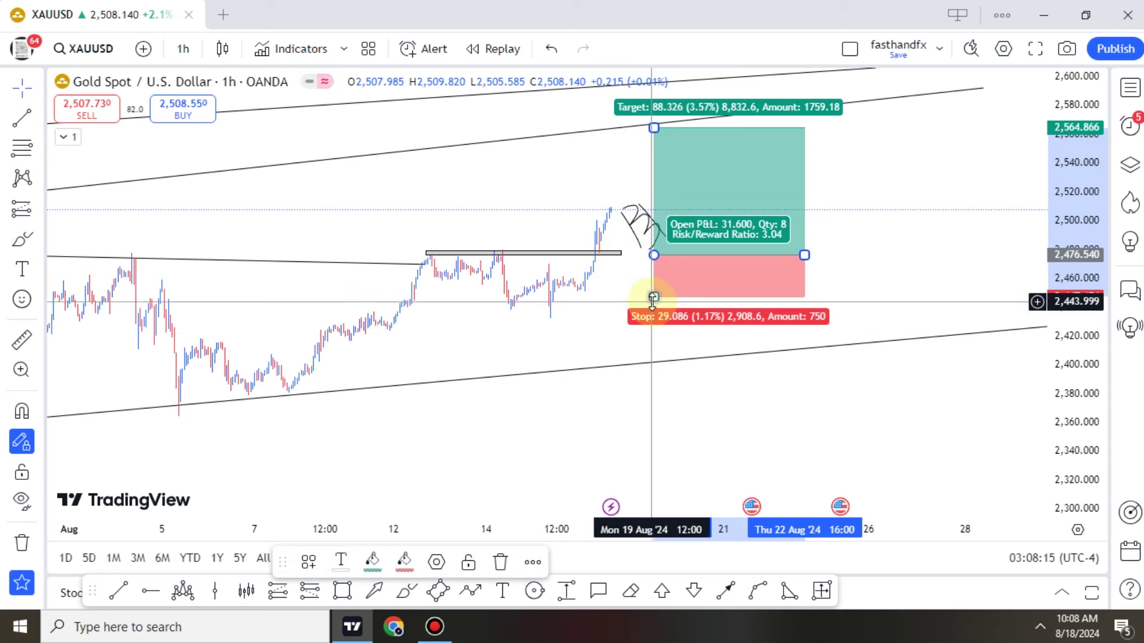
pyautogui.moveTo(653, 262); pyautogui.dragTo(653, 258)
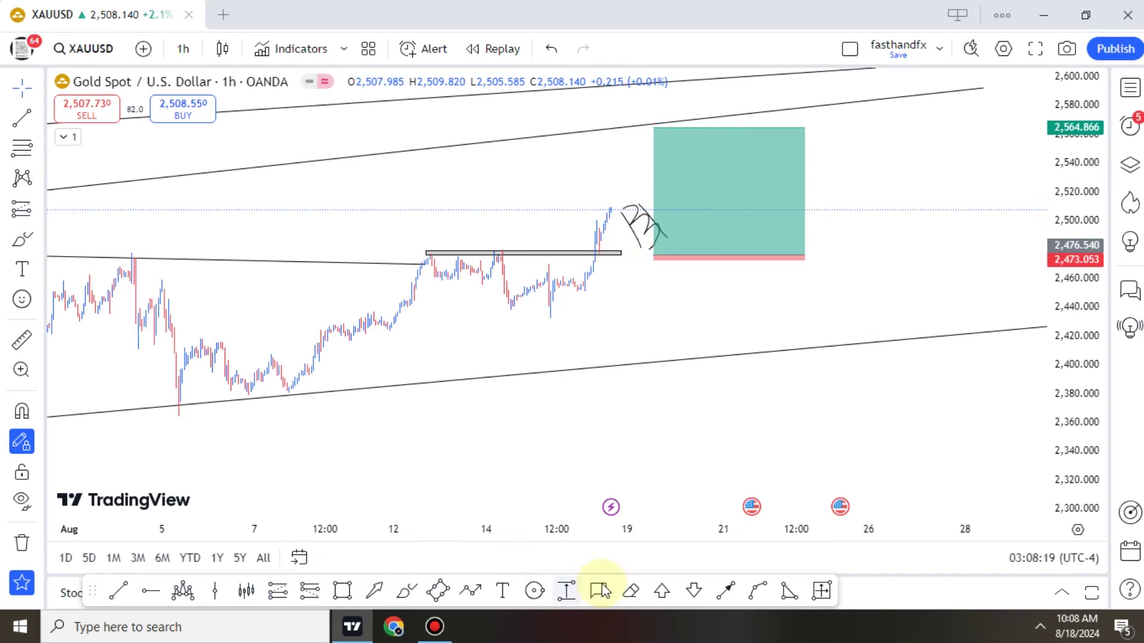
pyautogui.click(630, 591)
pyautogui.click(659, 235)
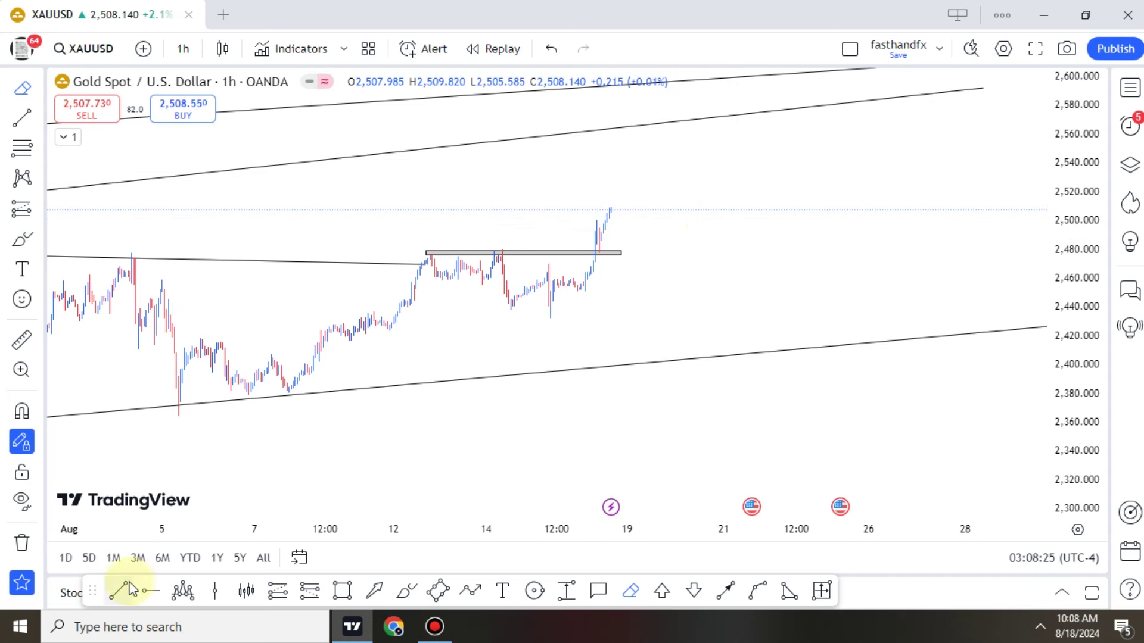
# Draw a rising channel with one trend line from the 7 Aug low at about 2,381 and a parallel line along the mid-August highs.
pyautogui.hotkey('alt', 't')
pyautogui.click(289, 393)
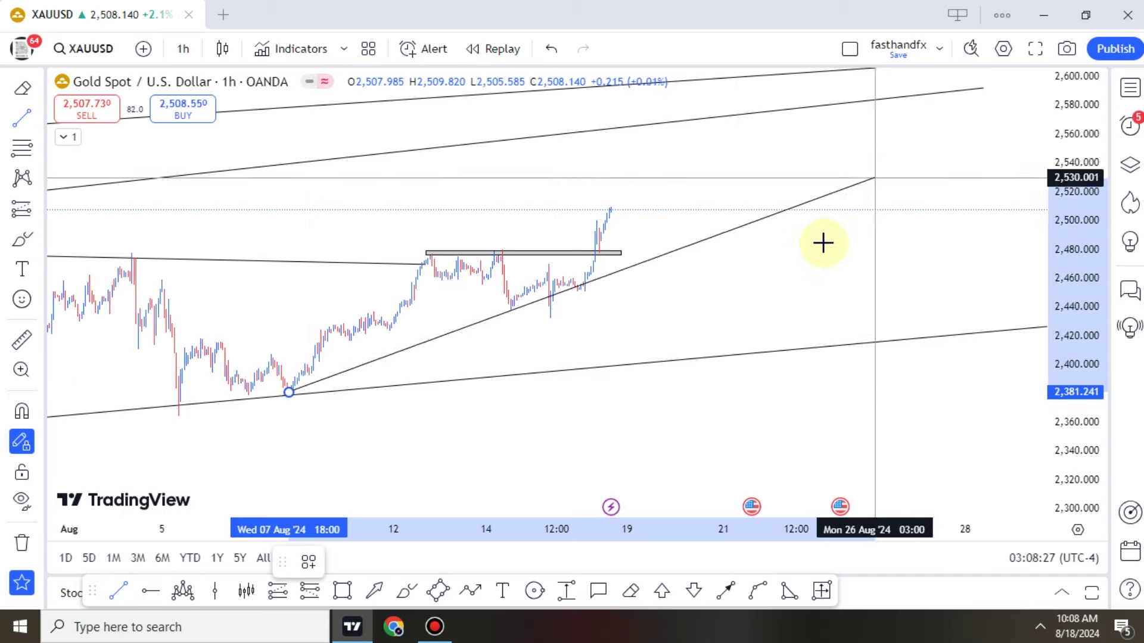
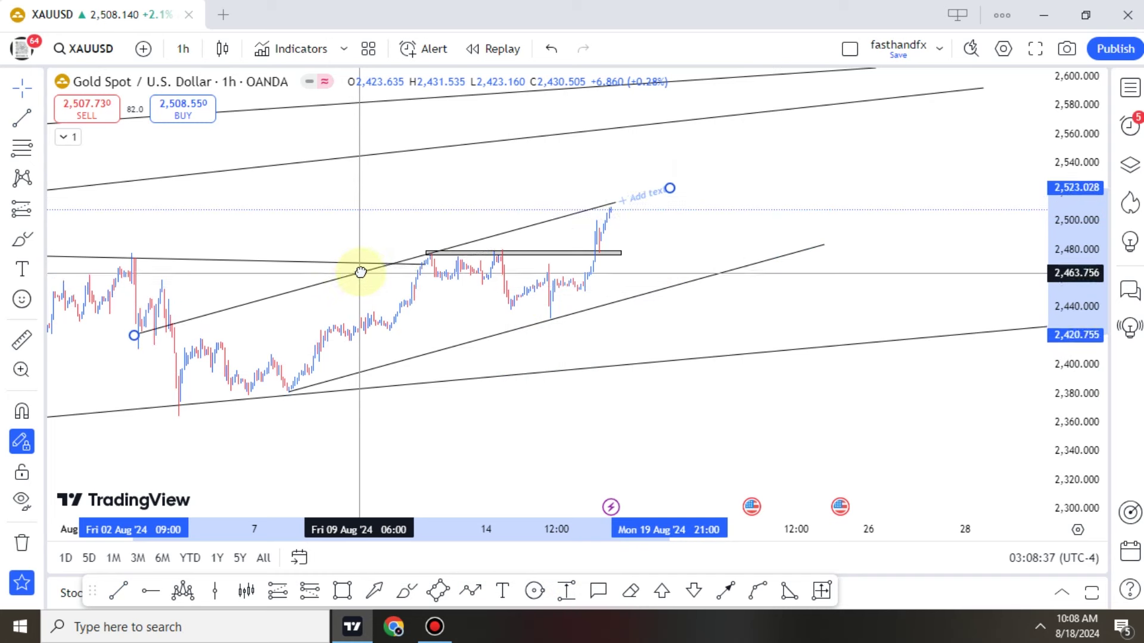
pyautogui.click(398, 233)
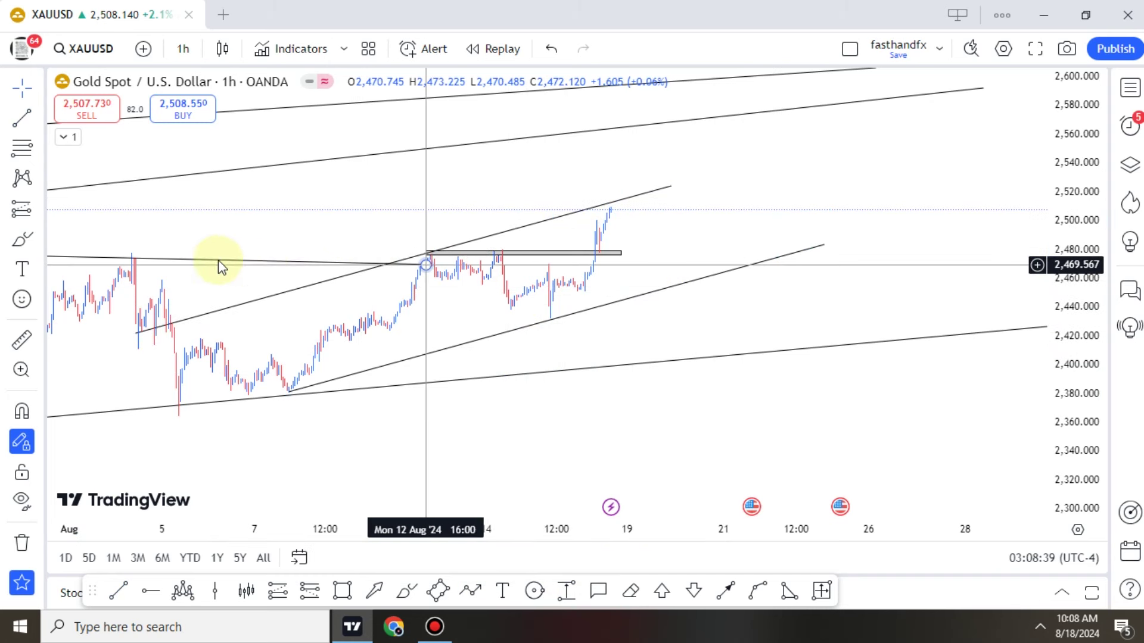
# Pull the end of the near-level resistance line back just past the 2 Aug high and shorten the rectangle to 16 Aug.
pyautogui.moveTo(218, 260); pyautogui.dragTo(199, 255)
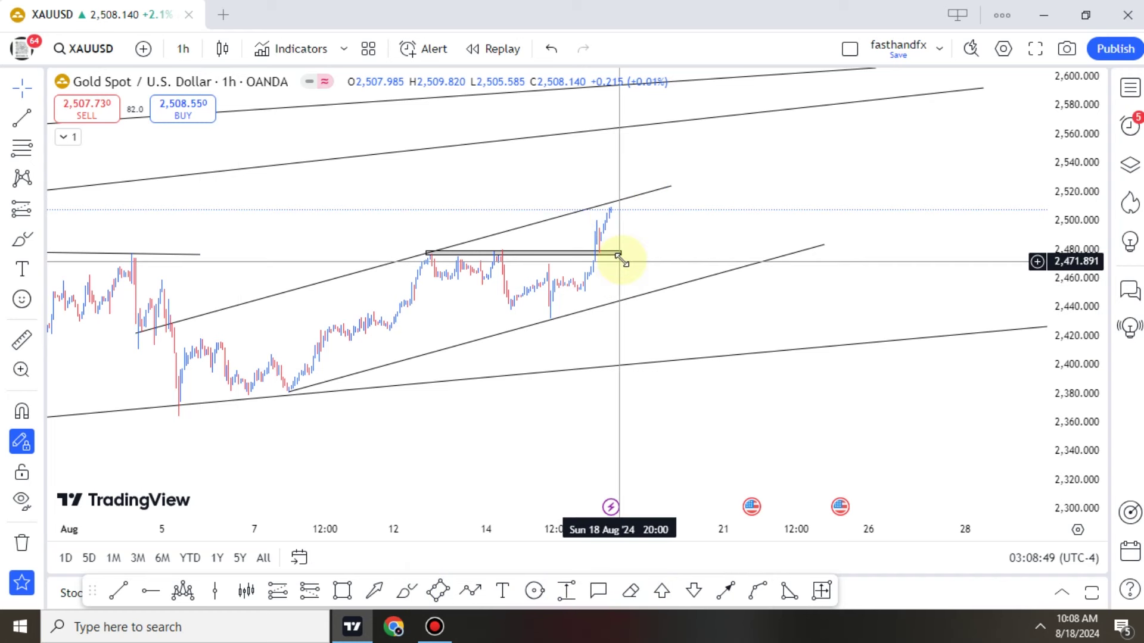
pyautogui.moveTo(592, 258); pyautogui.dragTo(586, 255)
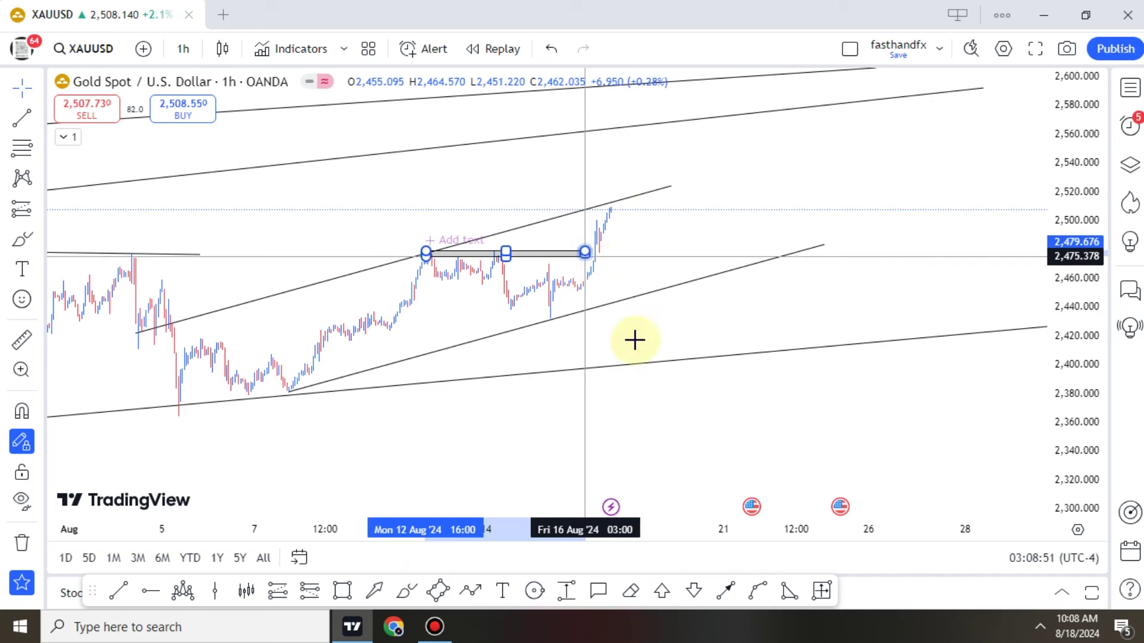
# Brush a projected path from the latest high down to the channel support and up to about 2,572, and undo it.
pyautogui.click(402, 593)
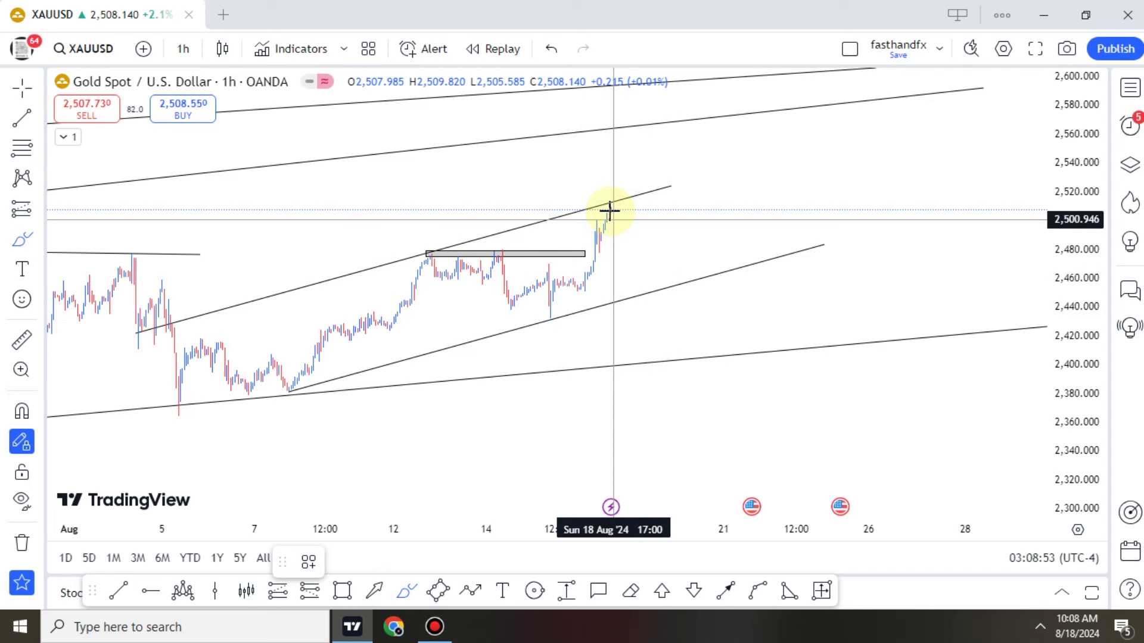
pyautogui.moveTo(610, 208)
pyautogui.mouseDown()
pyautogui.moveTo(627, 251)
pyautogui.moveTo(671, 245)
pyautogui.moveTo(702, 280)
pyautogui.moveTo(710, 237)
pyautogui.moveTo(768, 117)
pyautogui.mouseUp()
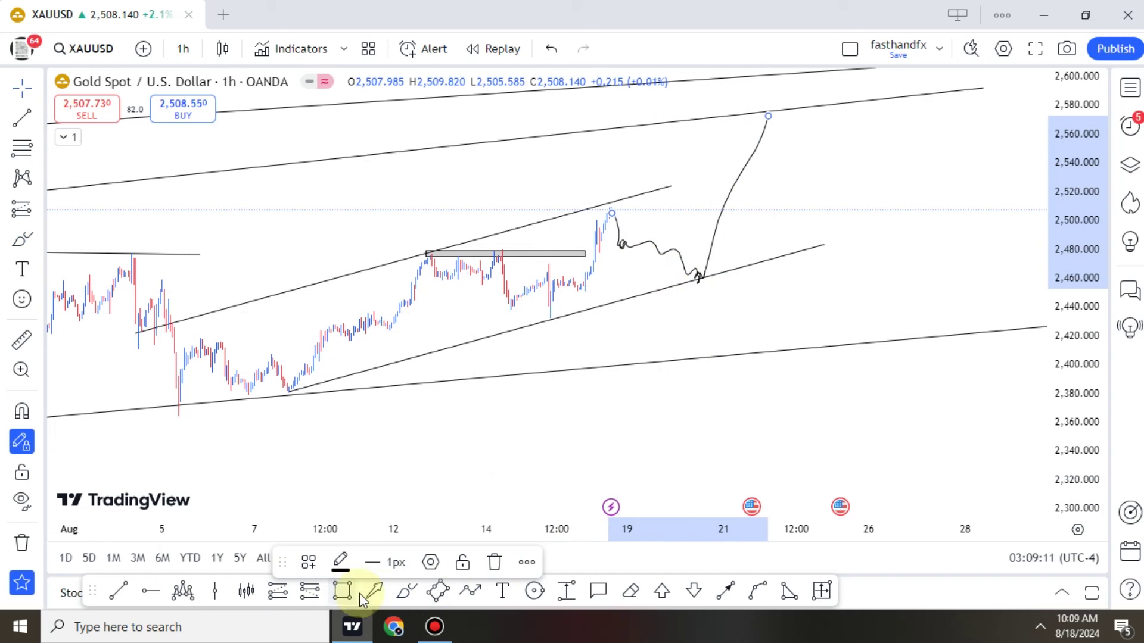
pyautogui.click(414, 592)
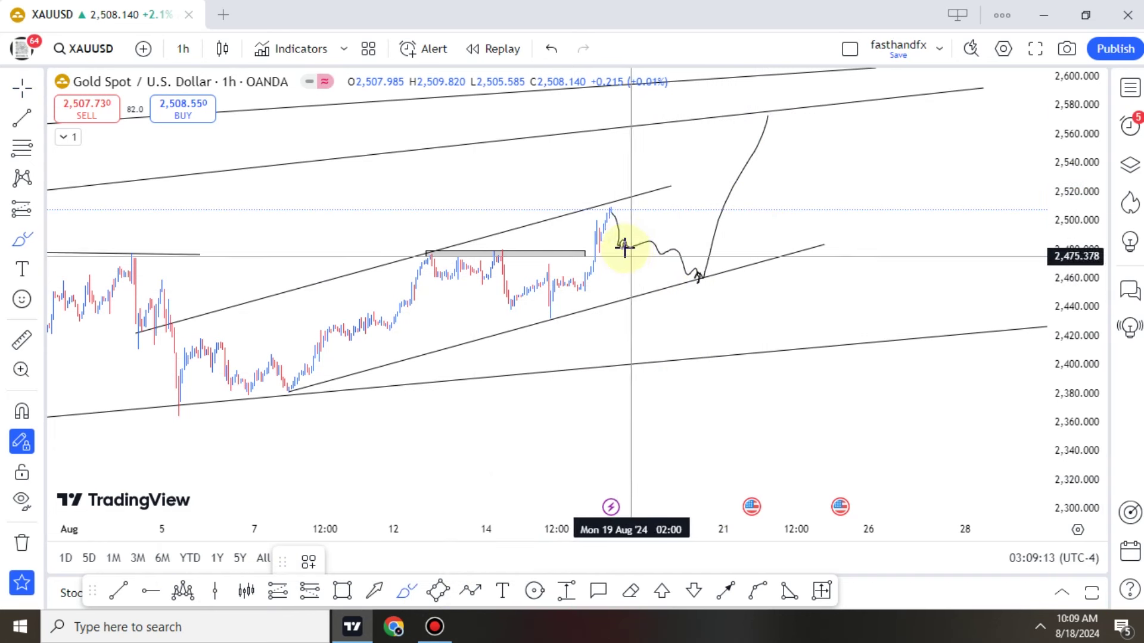
pyautogui.moveTo(620, 244); pyautogui.dragTo(625, 238)
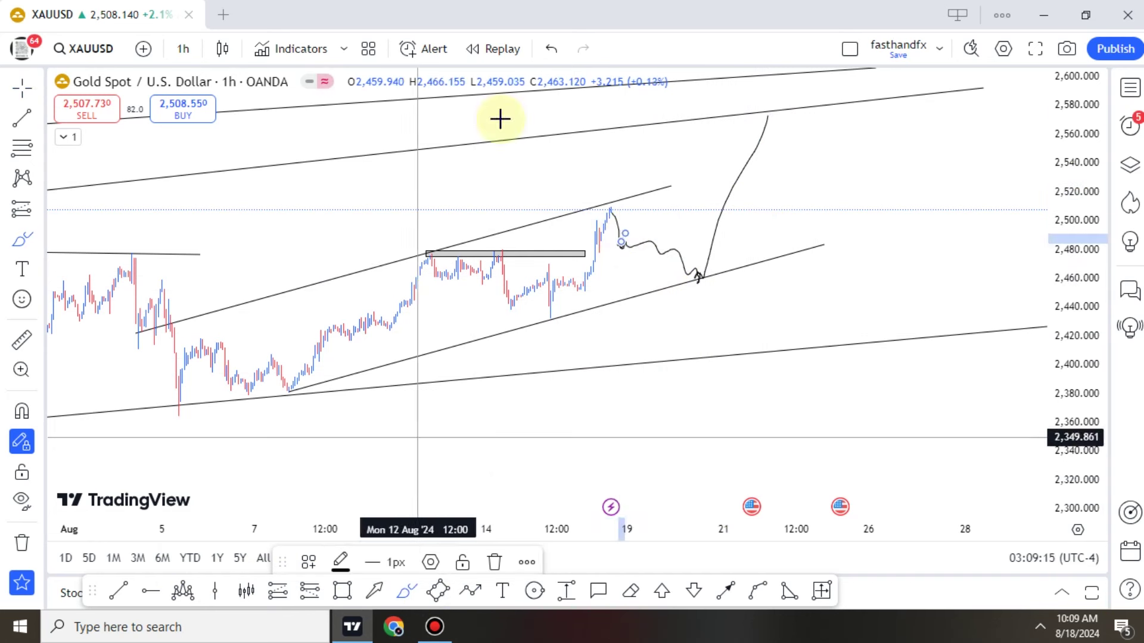
pyautogui.click(550, 49)
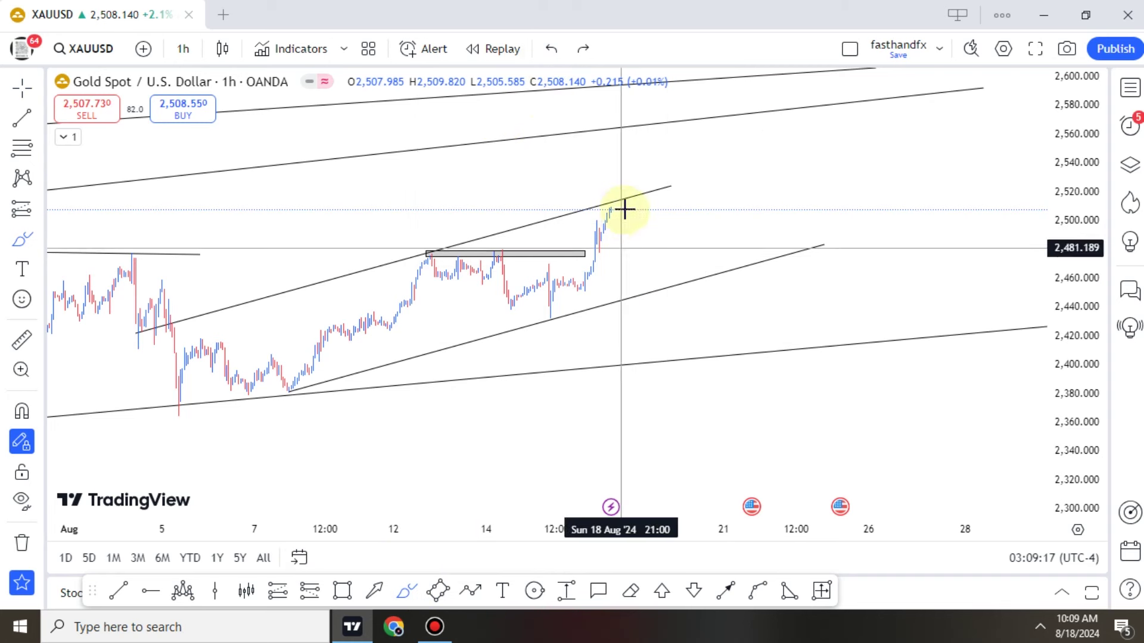
# Brush a zigzag pullback inside two falling boundary lines to the channel support, followed by a rise to about 2,574.
pyautogui.moveTo(610, 212); pyautogui.dragTo(619, 253)
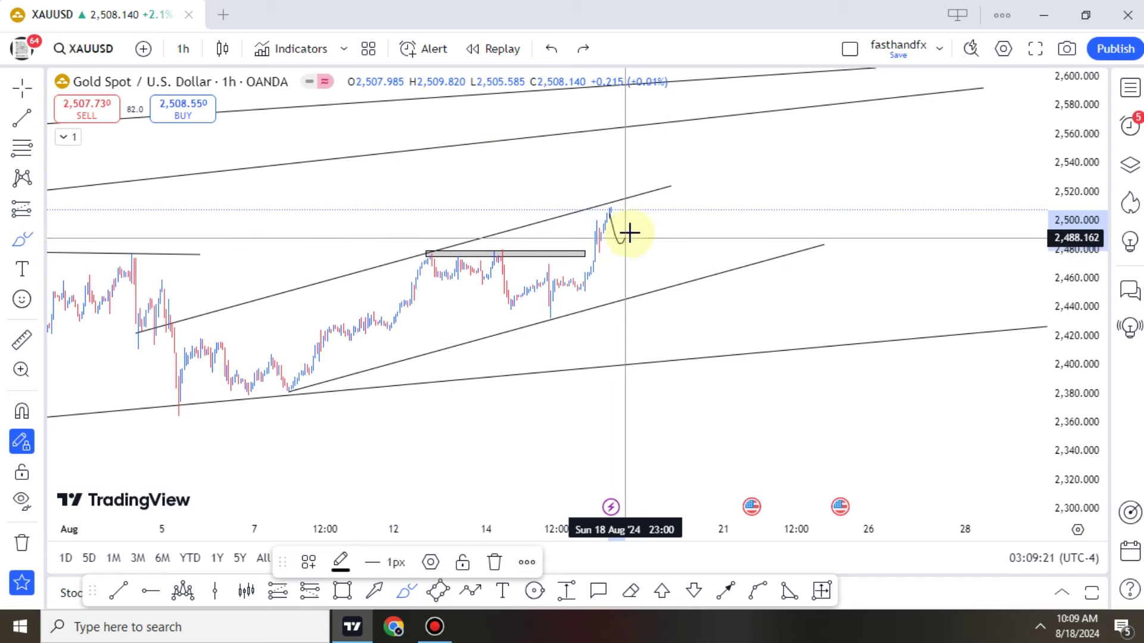
pyautogui.moveTo(611, 208); pyautogui.dragTo(733, 265)
pyautogui.moveTo(594, 240); pyautogui.dragTo(672, 279)
pyautogui.moveTo(638, 232)
pyautogui.mouseDown()
pyautogui.moveTo(661, 273)
pyautogui.moveTo(693, 248)
pyautogui.moveTo(693, 286)
pyautogui.moveTo(733, 237)
pyautogui.moveTo(769, 118)
pyautogui.mouseUp()
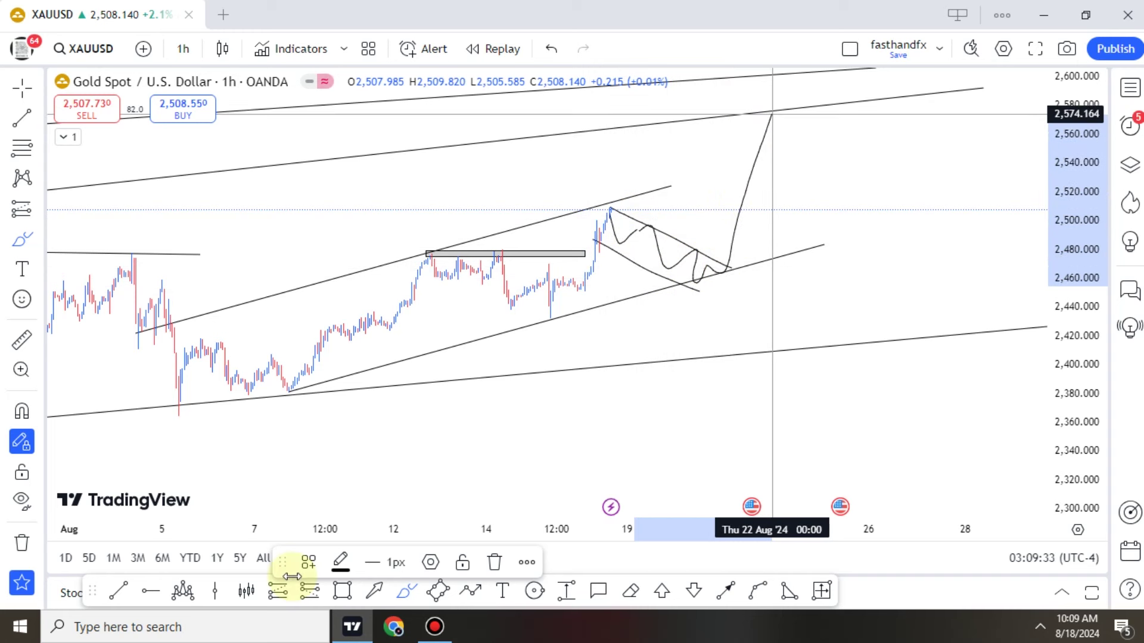
# Place a long position where the sketched rise begins, with entry 2,468.405, target 2,570.677 and stop 2,457.945, narrowed to about 22 Aug.
pyautogui.click(723, 267)
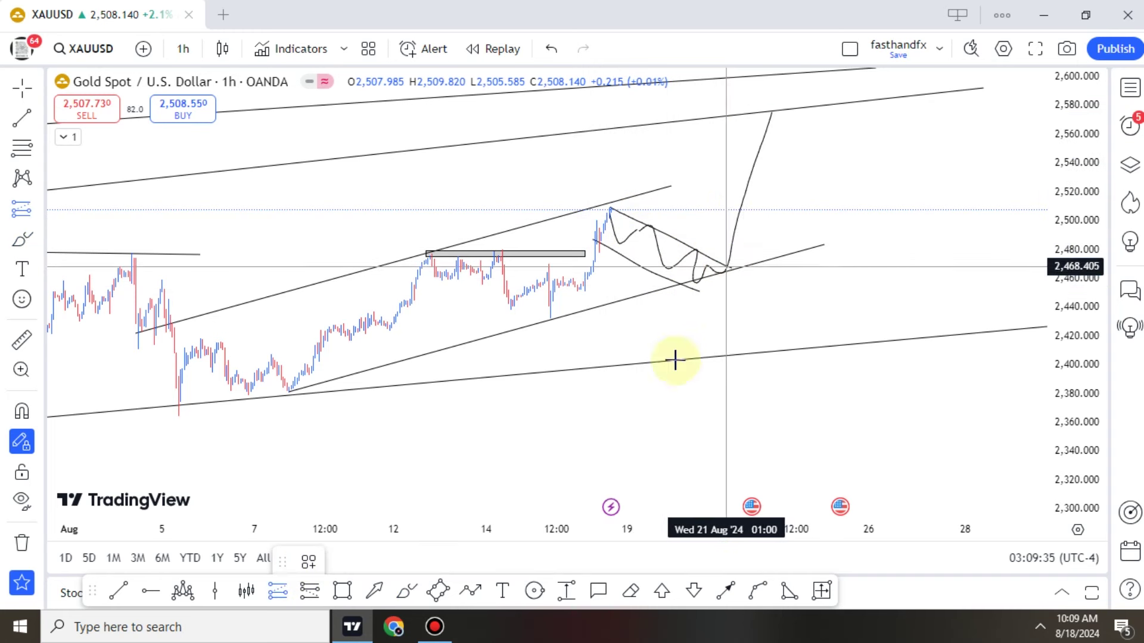
pyautogui.moveTo(733, 225); pyautogui.dragTo(733, 119)
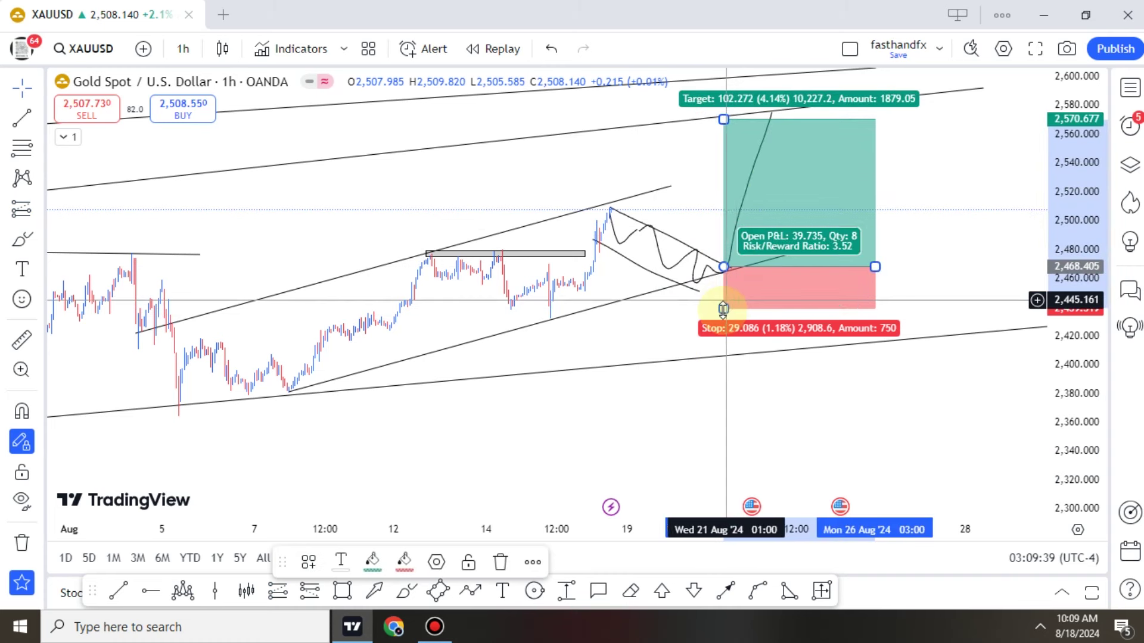
pyautogui.moveTo(725, 281); pyautogui.dragTo(777, 273)
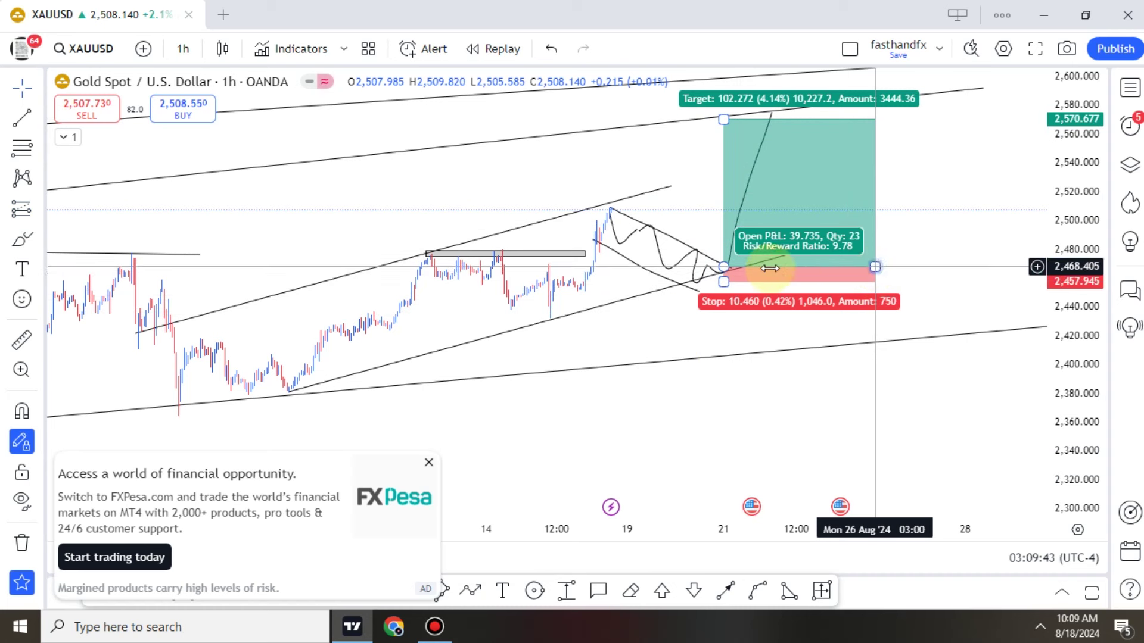
pyautogui.moveTo(875, 267); pyautogui.dragTo(773, 268)
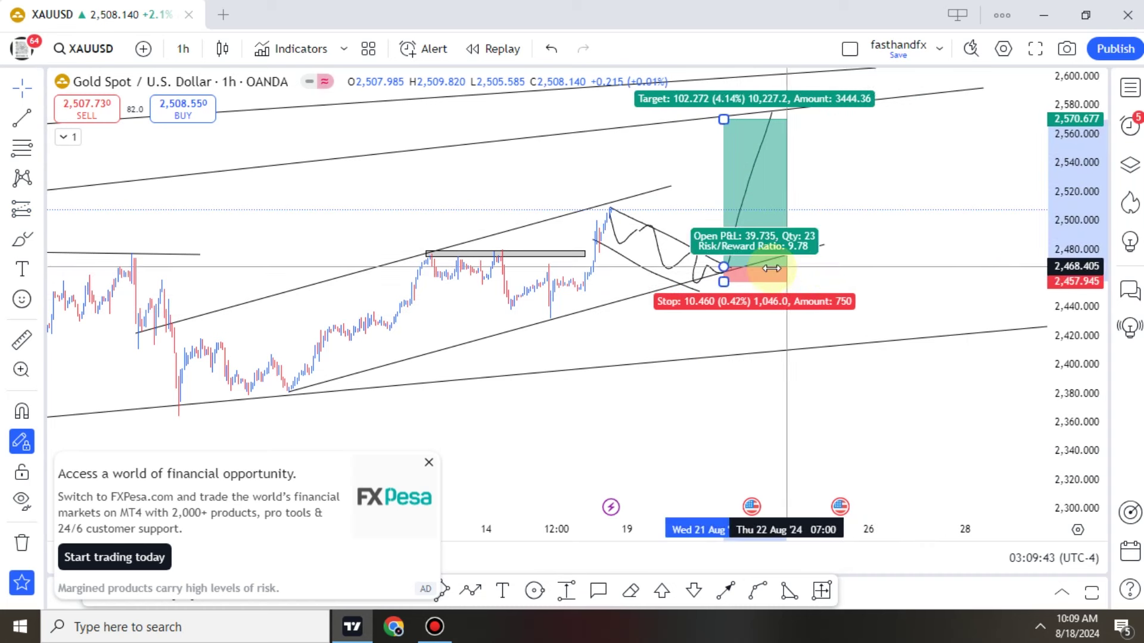
pyautogui.click(899, 194)
# Show the watchlist and draw a flat rectangle at about 2,452 from 15 to 21 Aug 2024.
pyautogui.click(1129, 87)
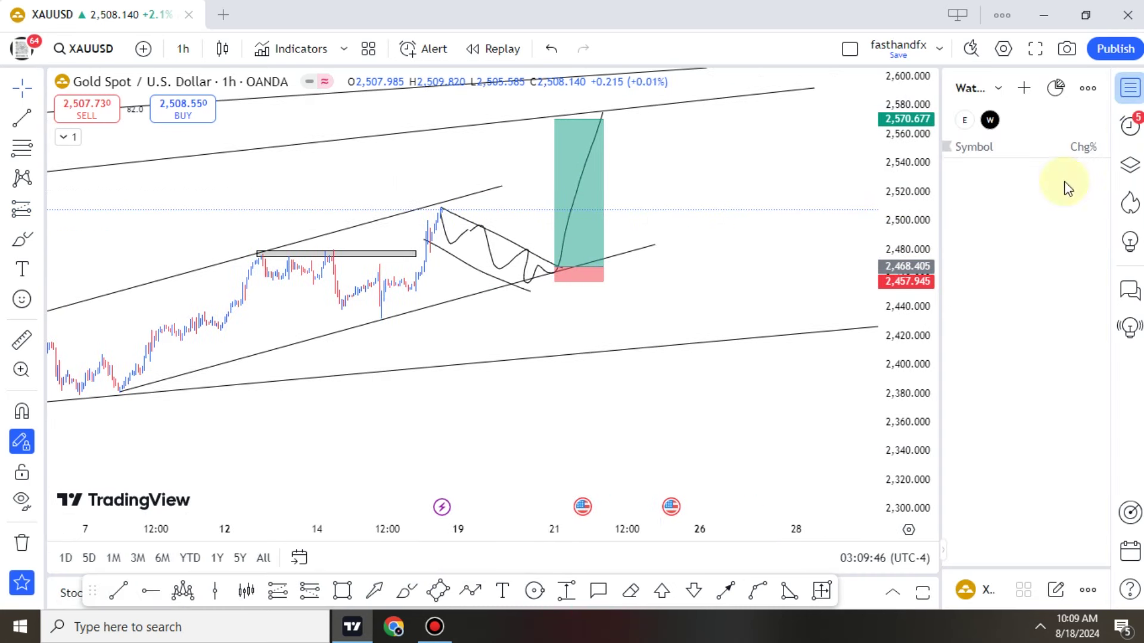
pyautogui.click(352, 598)
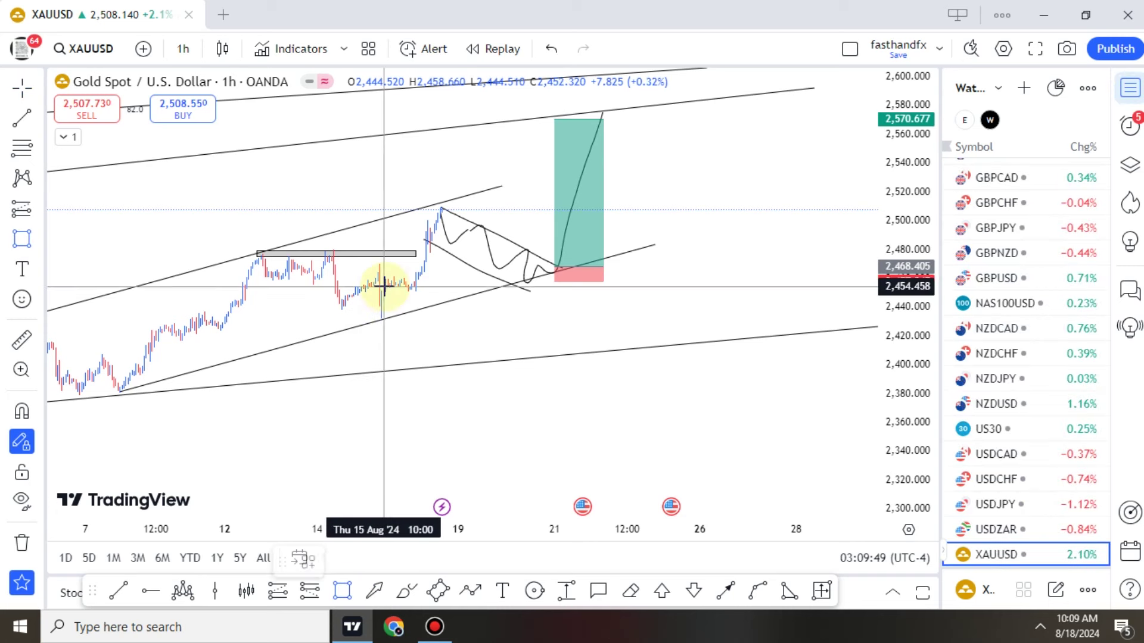
pyautogui.click(592, 291)
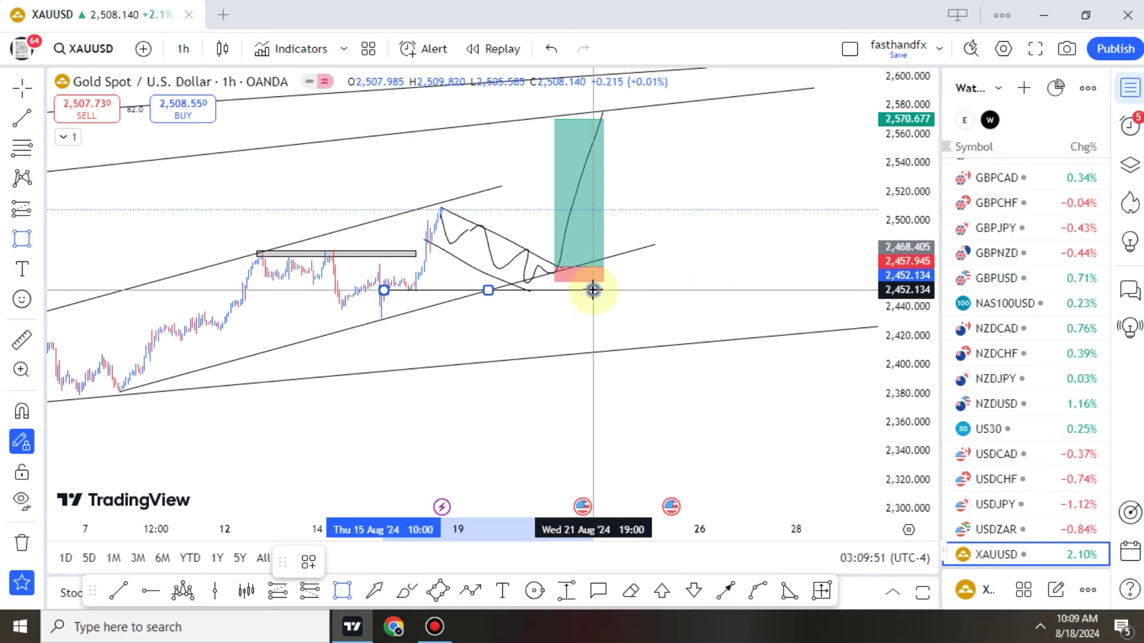
pyautogui.click(724, 301)
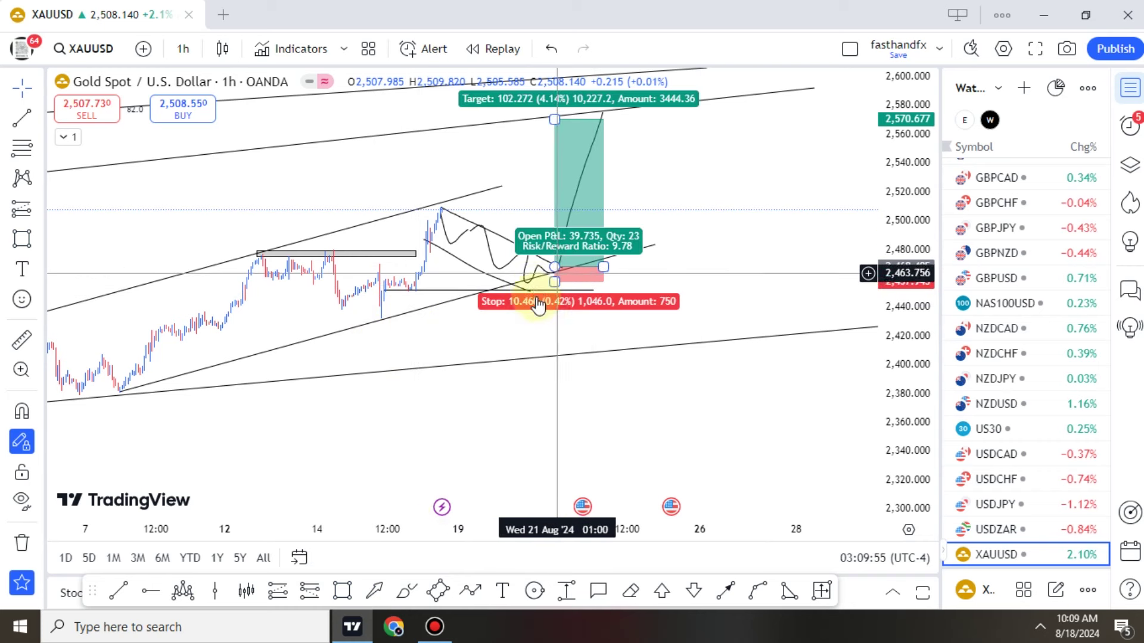
# Move the long position down to entry 2,454.459, with target 2,556.731 and stop 2,443.999.
pyautogui.click(560, 278)
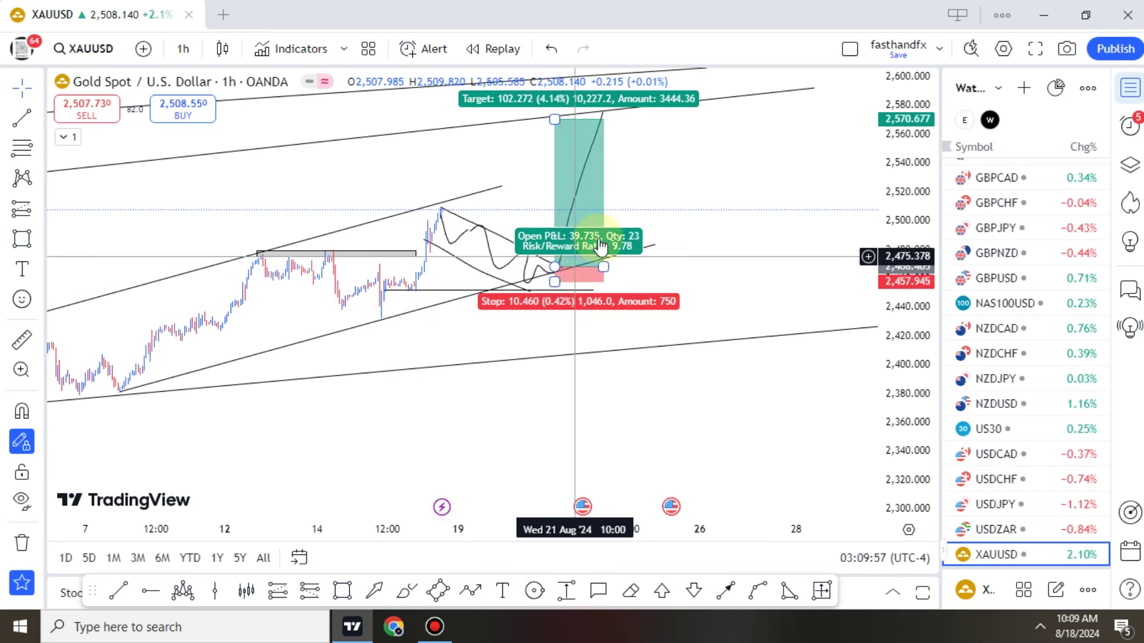
pyautogui.moveTo(558, 277)
pyautogui.mouseDown()
pyautogui.moveTo(590, 208)
pyautogui.moveTo(595, 244)
pyautogui.moveTo(599, 235)
pyautogui.mouseUp()
pyautogui.click(761, 207)
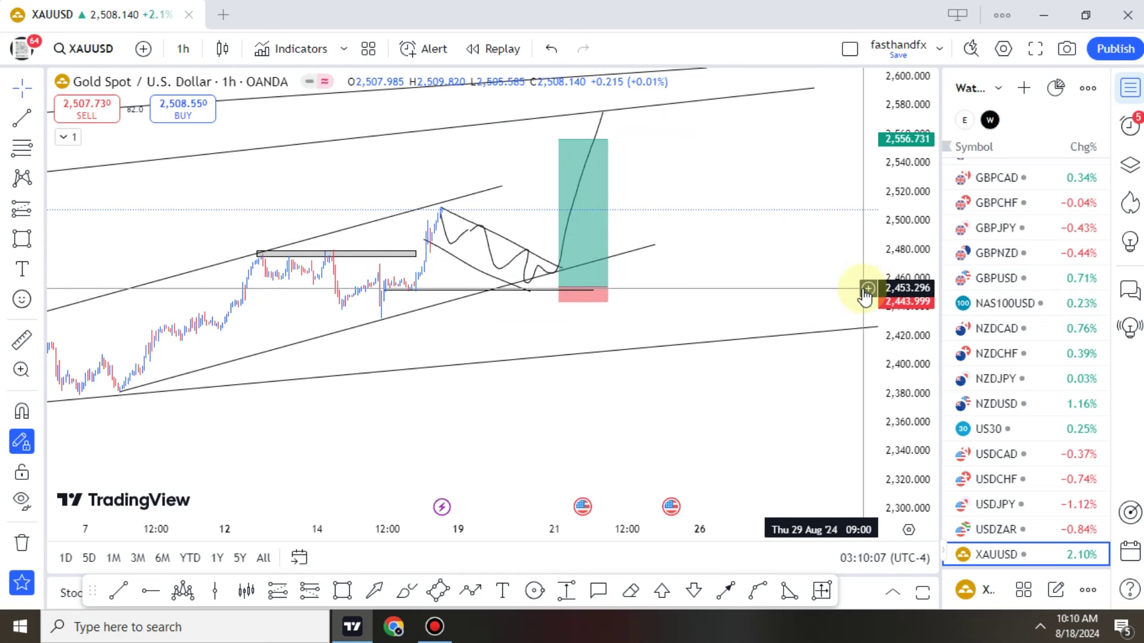
# Add a price alert on XAUUSD at 2,453.296, at the long position's entry level.
pyautogui.rightClick(837, 305)
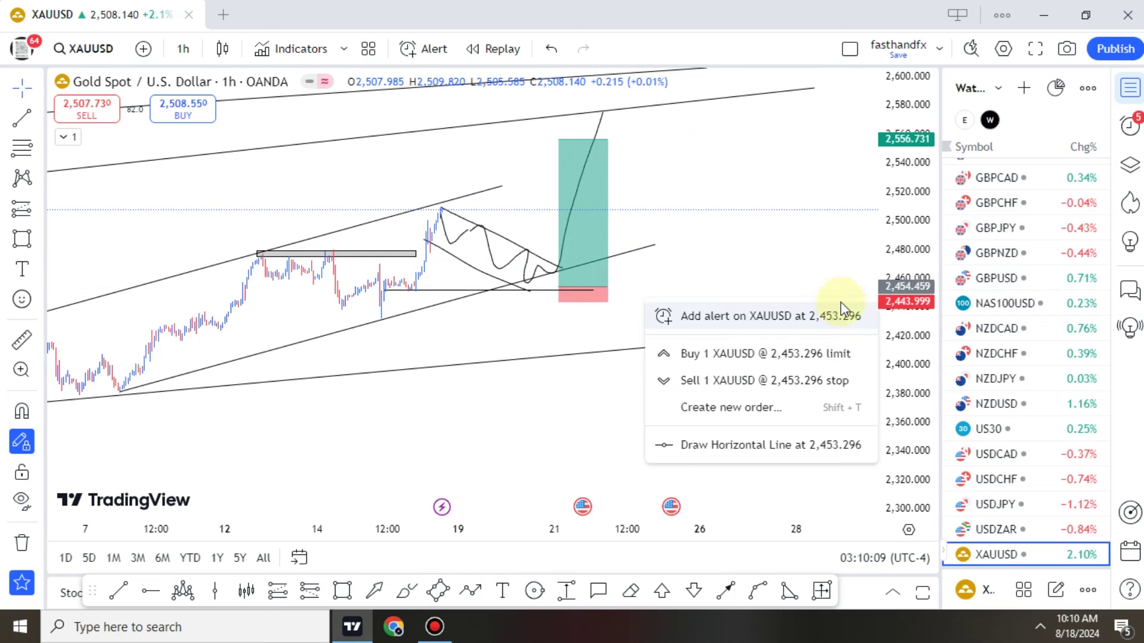
pyautogui.click(937, 190)
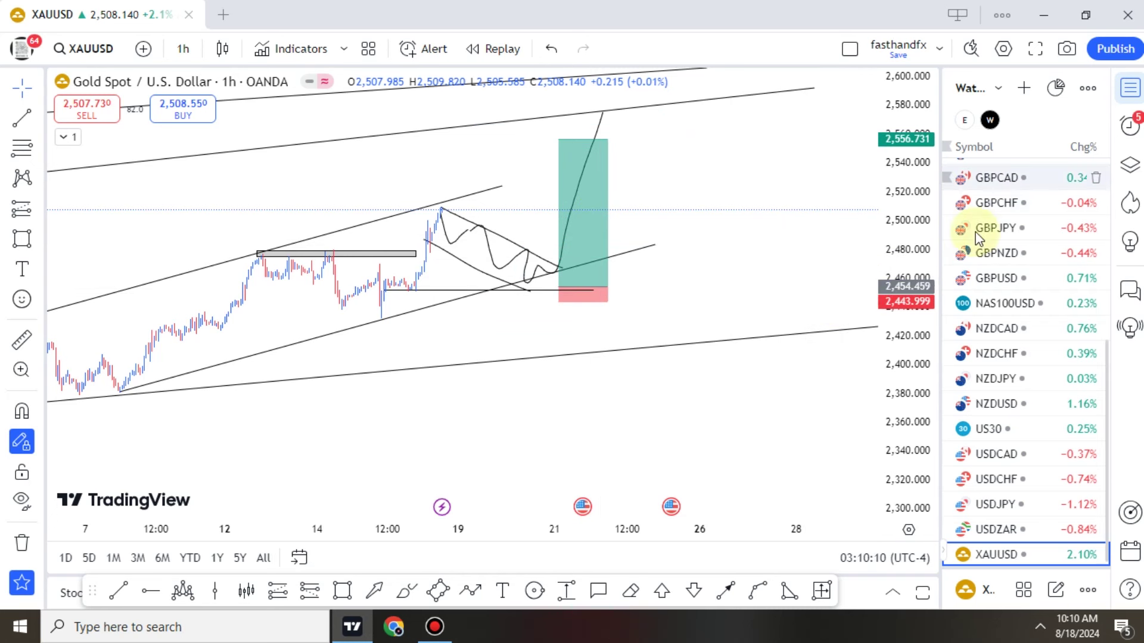
# Examine which watchlists XAUUSD can be added to.
pyautogui.rightClick(1012, 558)
pyautogui.click(816, 449)
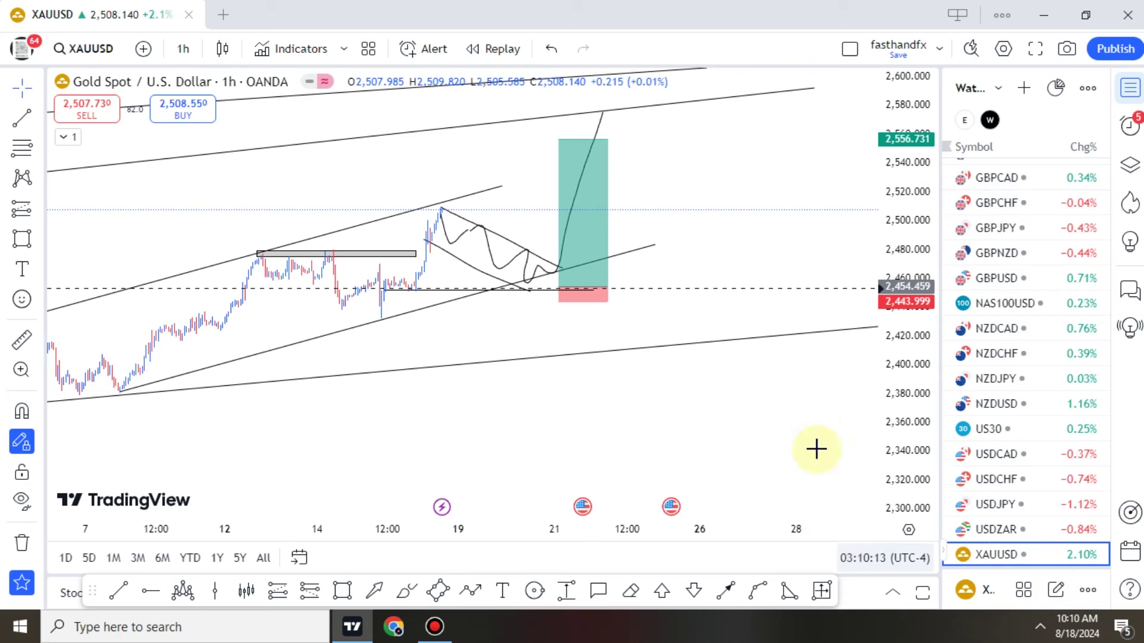
pyautogui.rightClick(983, 554)
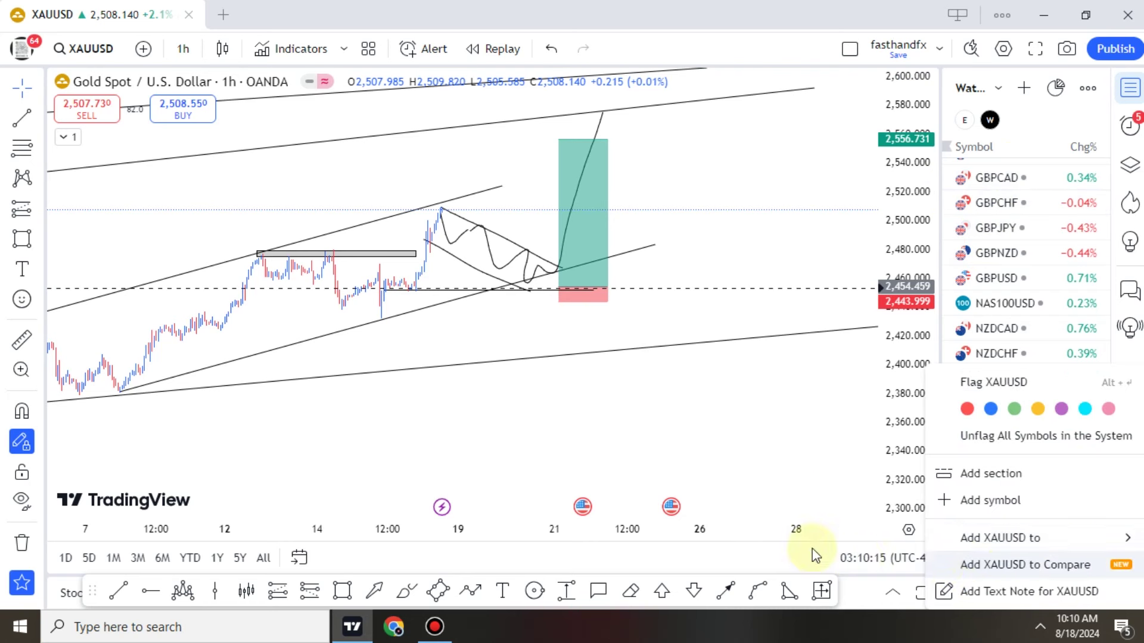
pyautogui.moveTo(992, 543)
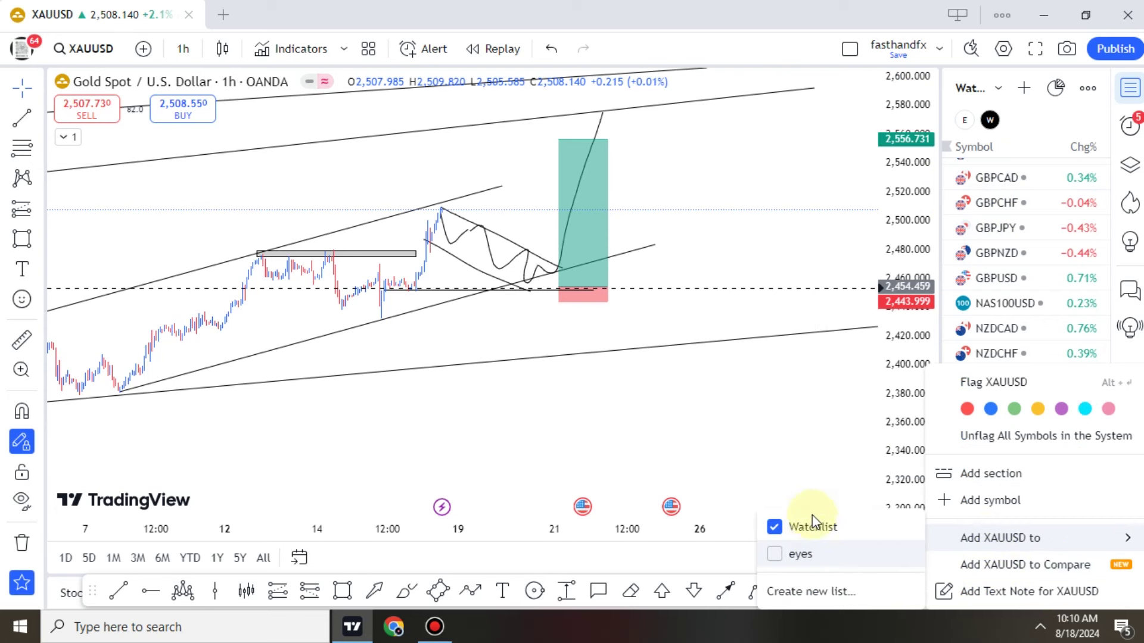
pyautogui.click(839, 313)
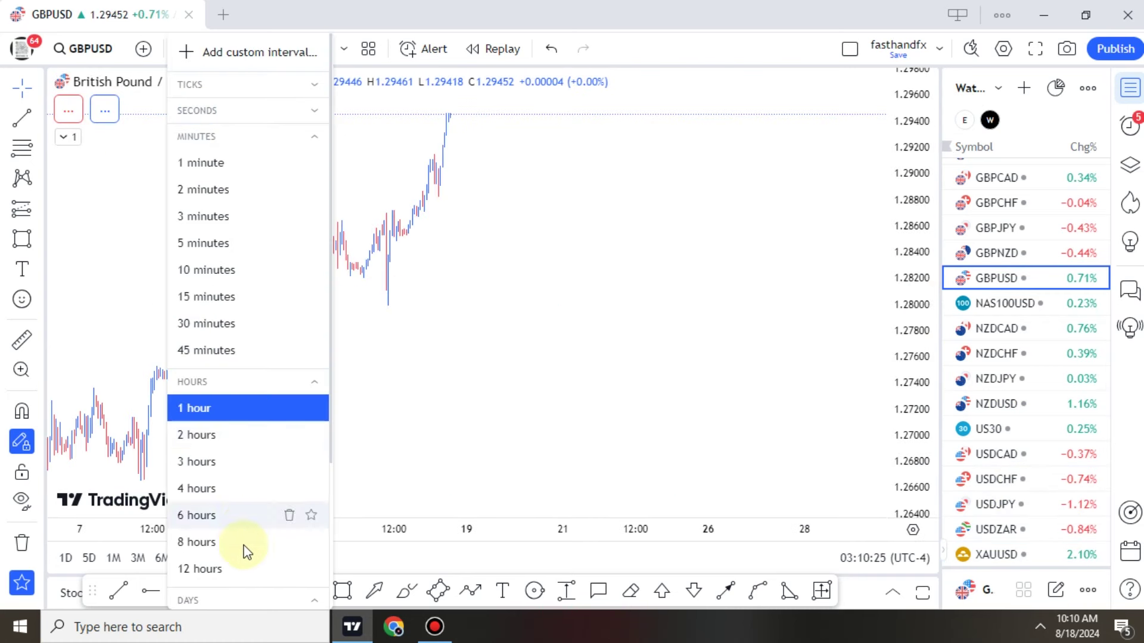
# Switch the GBPUSD chart to the 1 week interval.
pyautogui.scroll(-3, 242, 553)
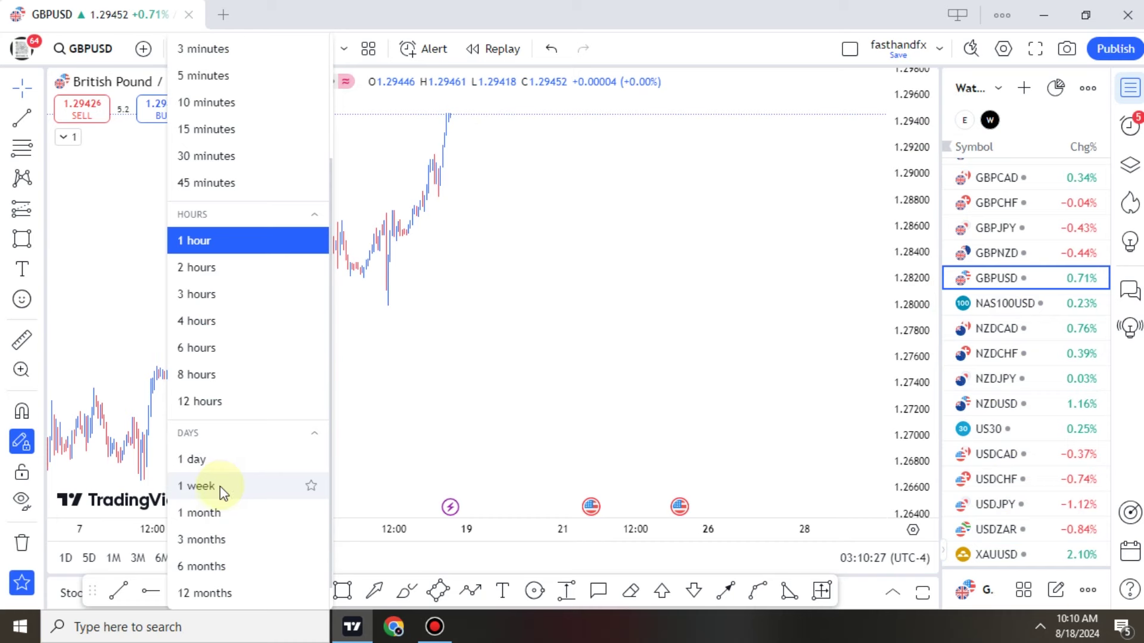
pyautogui.click(220, 486)
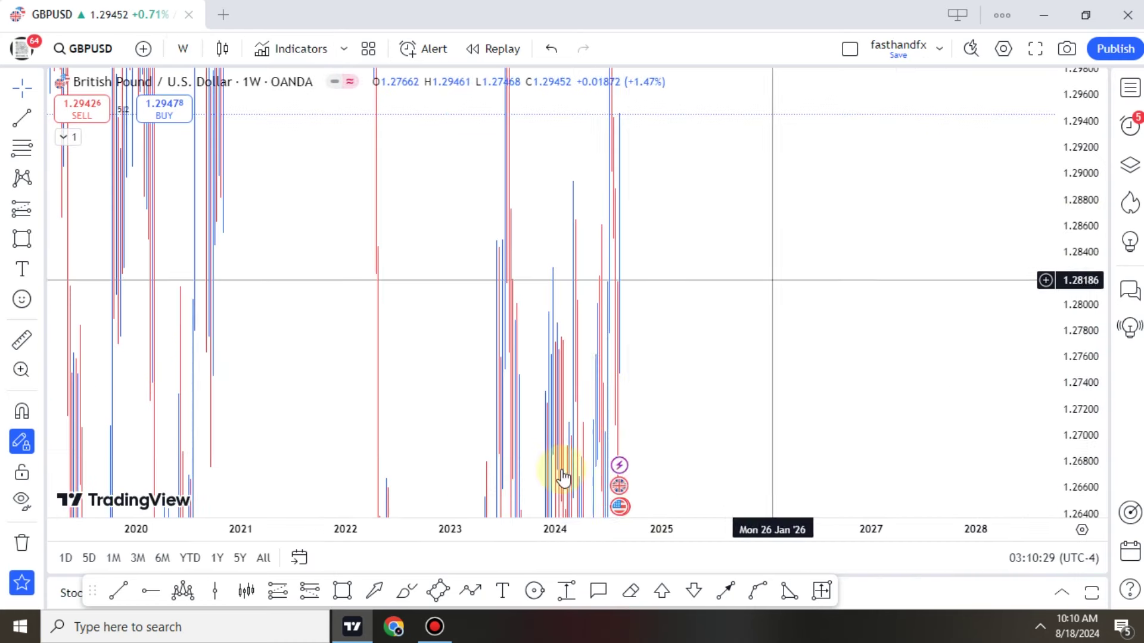
pyautogui.scroll(-6, 878, 412)
pyautogui.moveTo(1072, 435); pyautogui.dragTo(620, 428)
pyautogui.scroll(7, 981, 411)
# Draw a rising trend line under the lows from 22 Apr 2024 at about 1.237 to 30 Sep 2024 at about 1.284.
pyautogui.click(121, 593)
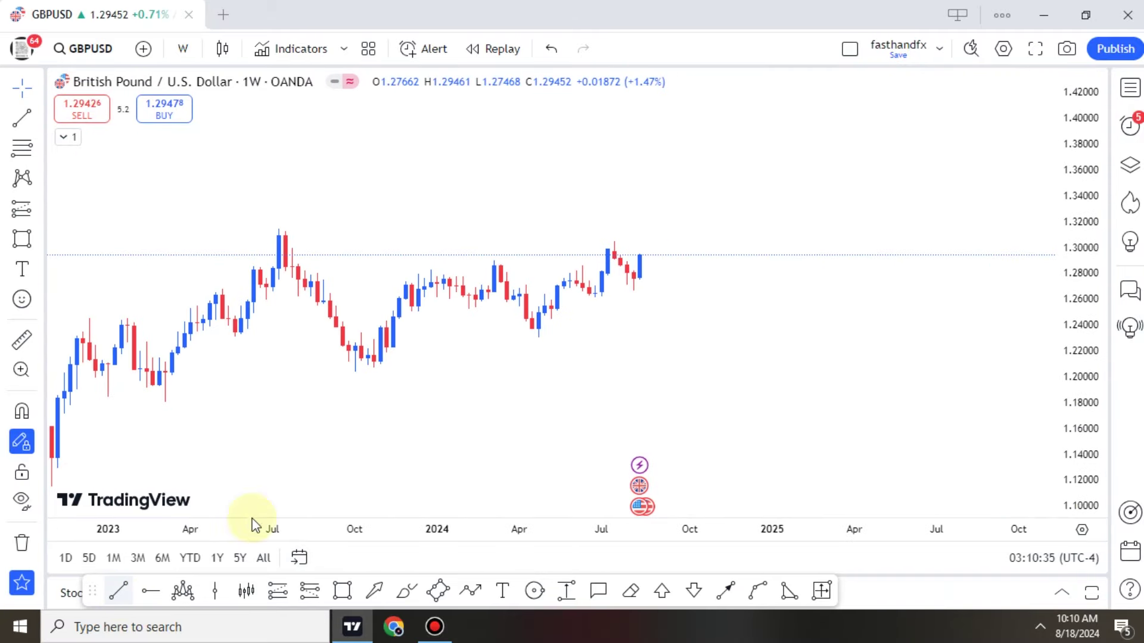
pyautogui.click(538, 329)
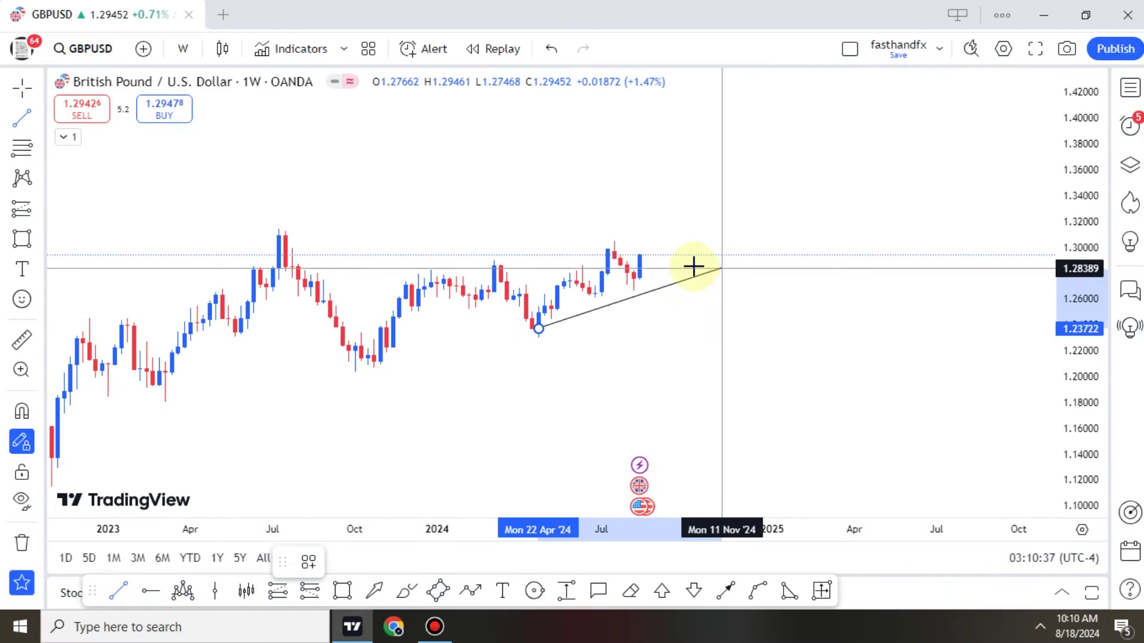
pyautogui.click(684, 268)
# Clone the rising trend line and place the copy along the highs, from about 1.268 on 18 Mar to 1.315 on 26 Aug 2024.
pyautogui.click(591, 562)
pyautogui.click(623, 527)
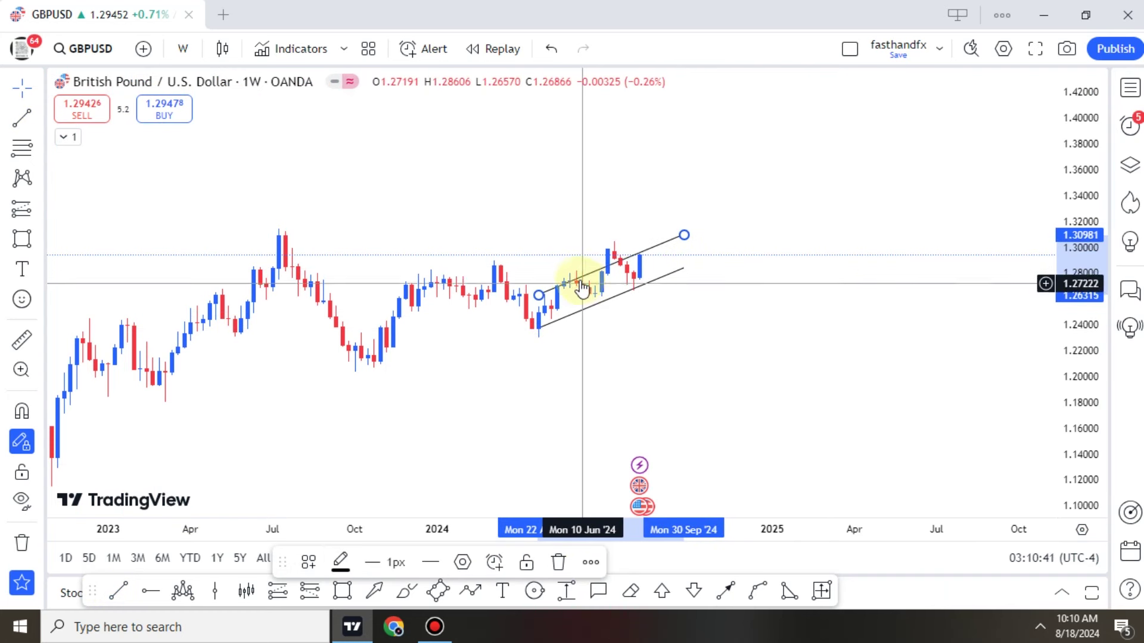
pyautogui.moveTo(582, 280); pyautogui.dragTo(546, 270)
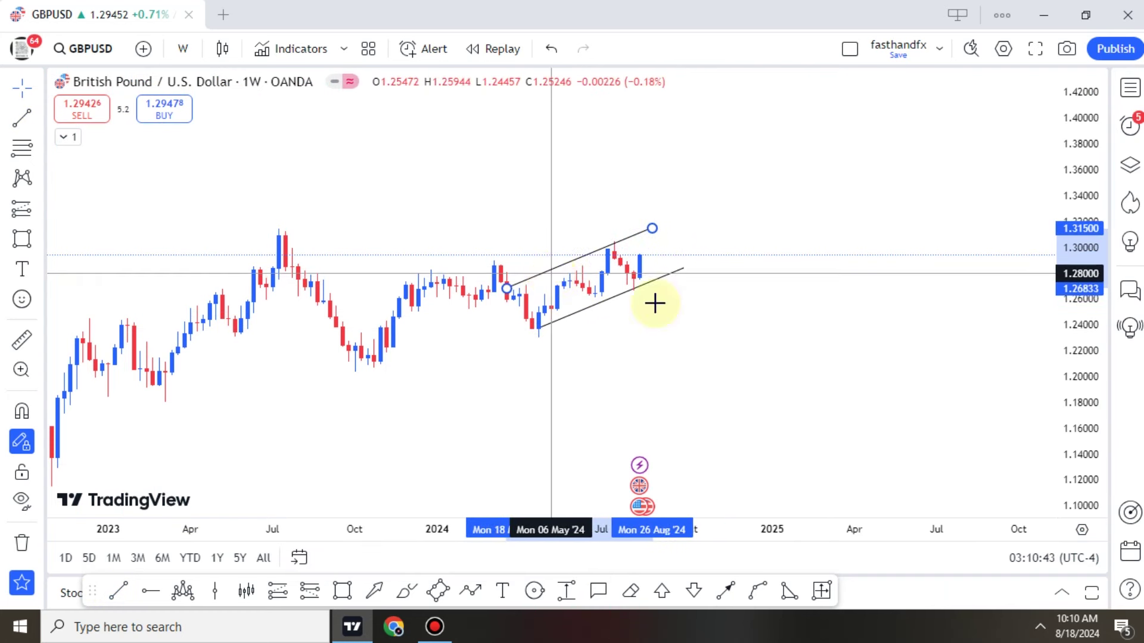
pyautogui.click(779, 343)
# Brush a stroke inside the weekly channel and a small circle around the end of its upper line.
pyautogui.moveTo(544, 327)
pyautogui.mouseDown()
pyautogui.moveTo(592, 314)
pyautogui.moveTo(540, 335)
pyautogui.moveTo(531, 327)
pyautogui.moveTo(546, 275)
pyautogui.moveTo(587, 302)
pyautogui.moveTo(637, 252)
pyautogui.moveTo(653, 202)
pyautogui.mouseUp()
pyautogui.press('Escape')
pyautogui.click(198, 54)
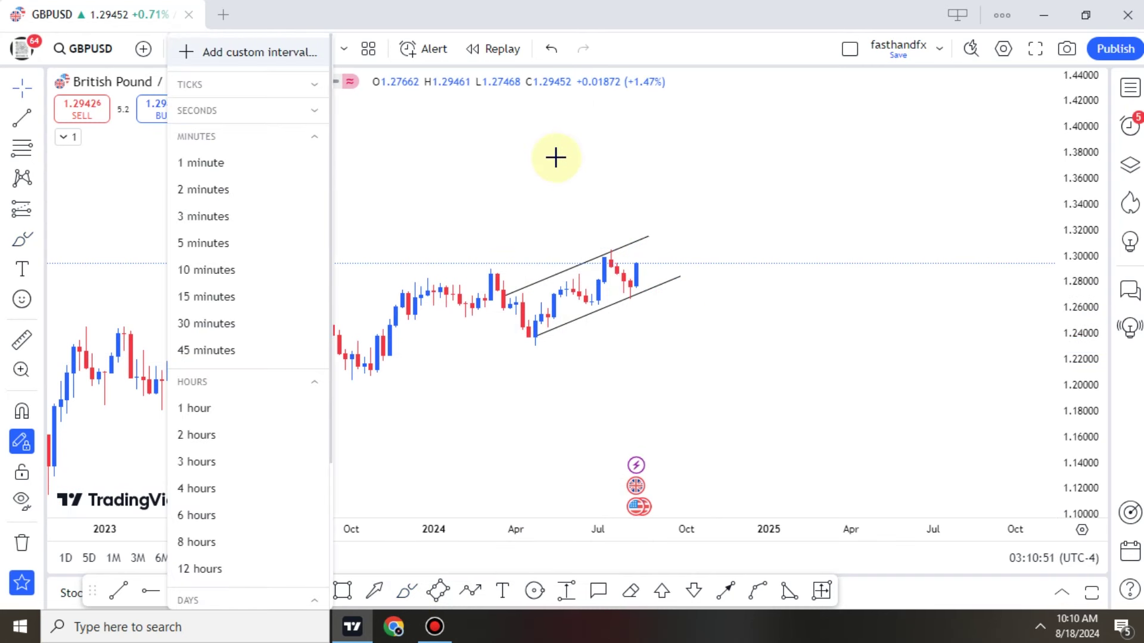
pyautogui.moveTo(626, 239)
pyautogui.mouseDown()
pyautogui.moveTo(656, 241)
pyautogui.moveTo(646, 245)
pyautogui.mouseUp()
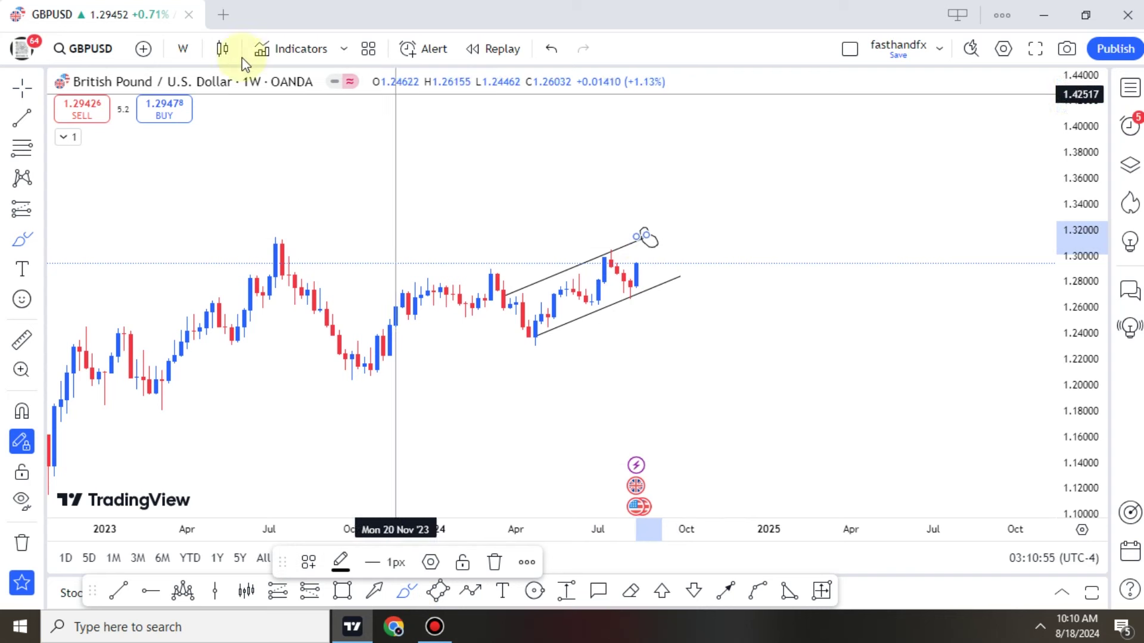
# Switch the GBPUSD chart to the 1 day interval and delete the brushed circle.
pyautogui.click(183, 51)
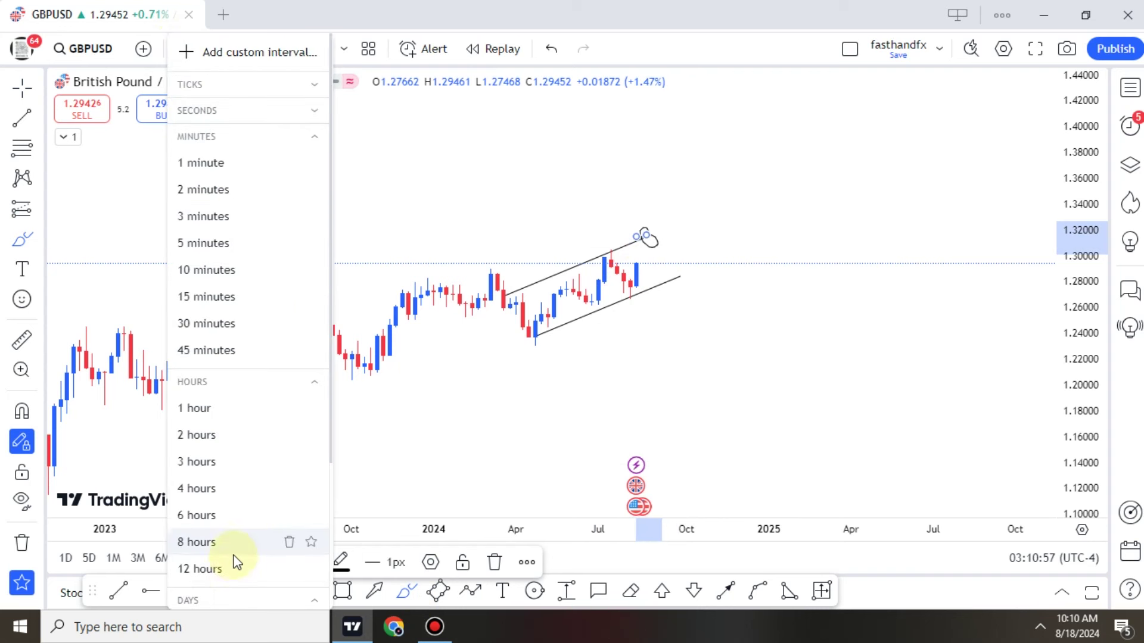
pyautogui.scroll(-3, 237, 563)
pyautogui.click(410, 415)
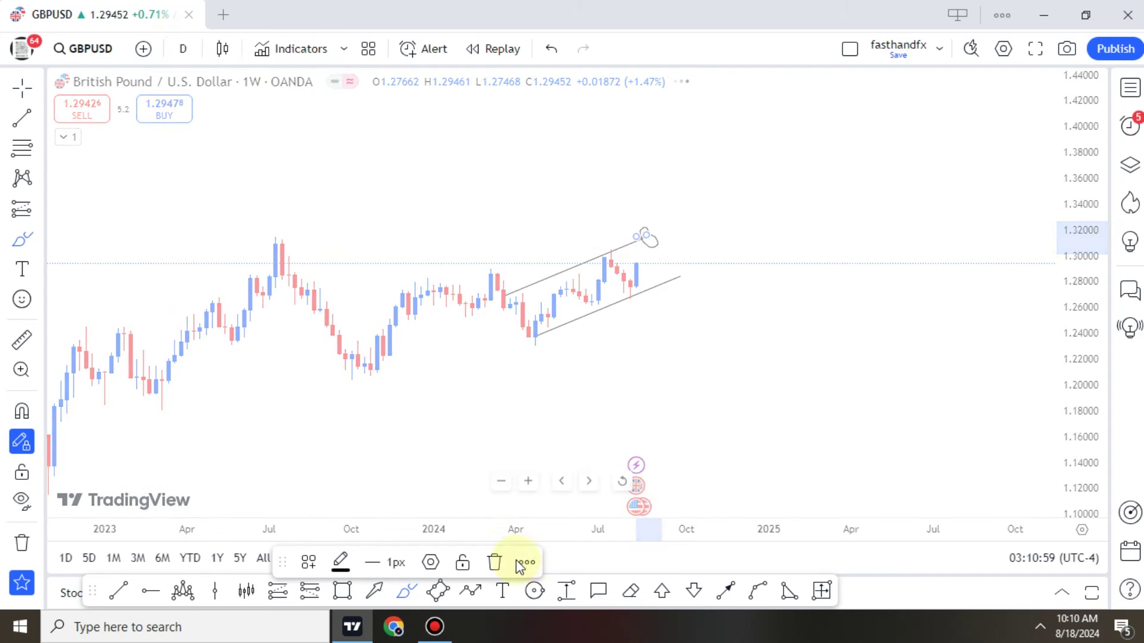
pyautogui.scroll(-5, 767, 338)
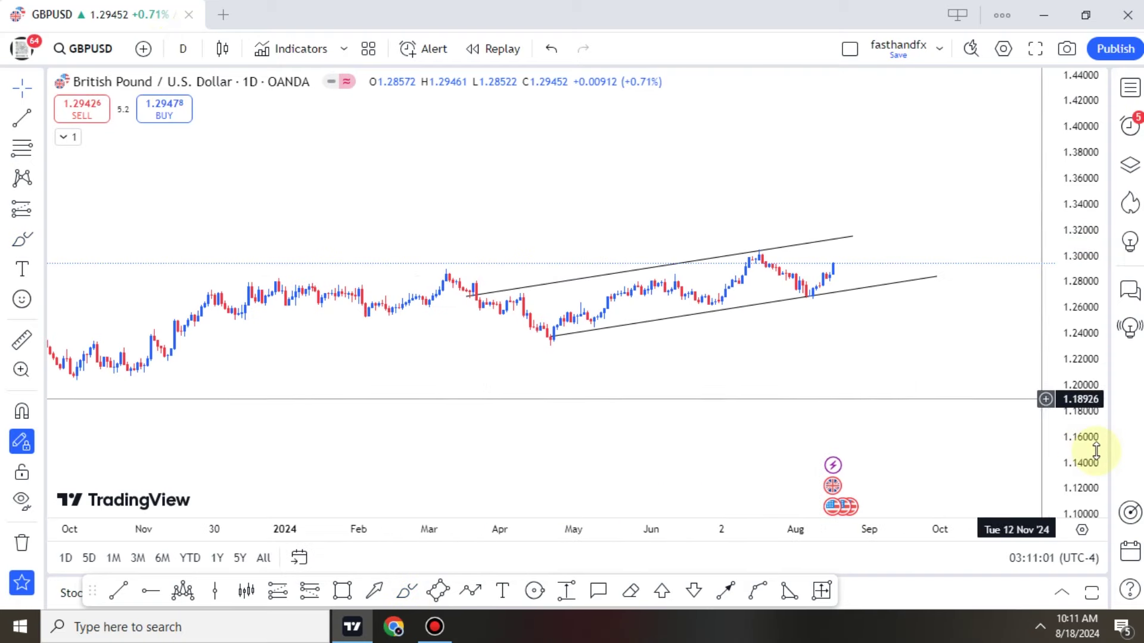
pyautogui.scroll(2, 954, 387)
pyautogui.moveTo(791, 414); pyautogui.dragTo(523, 423)
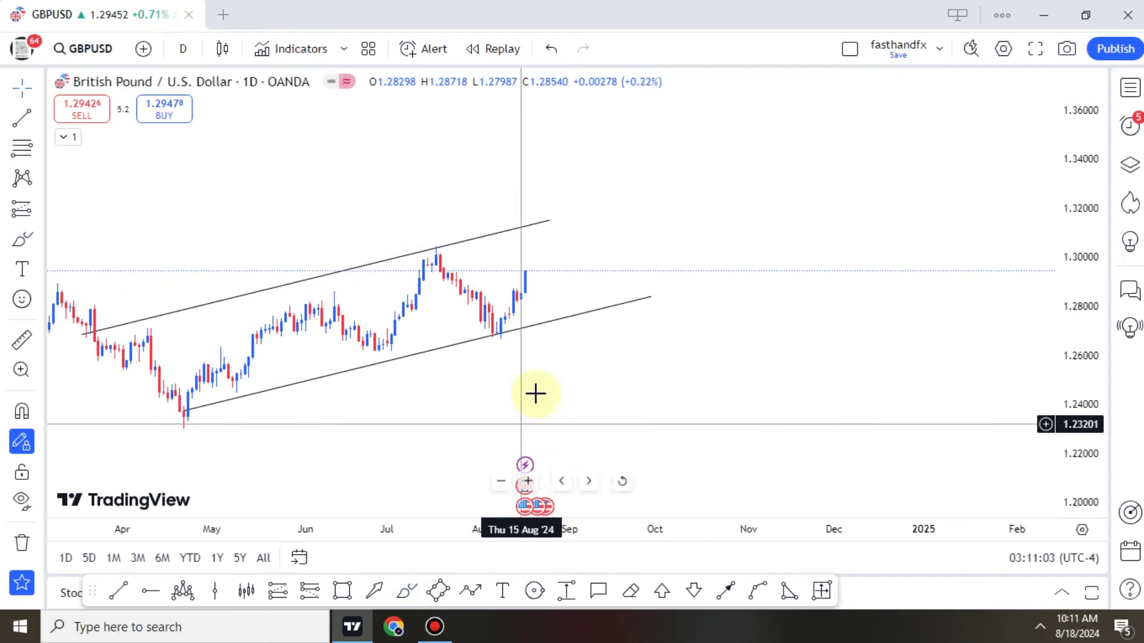
pyautogui.scroll(2, 533, 394)
# Brush marks around the latest daily candles and near the channel's upper line, and remove them.
pyautogui.click(407, 591)
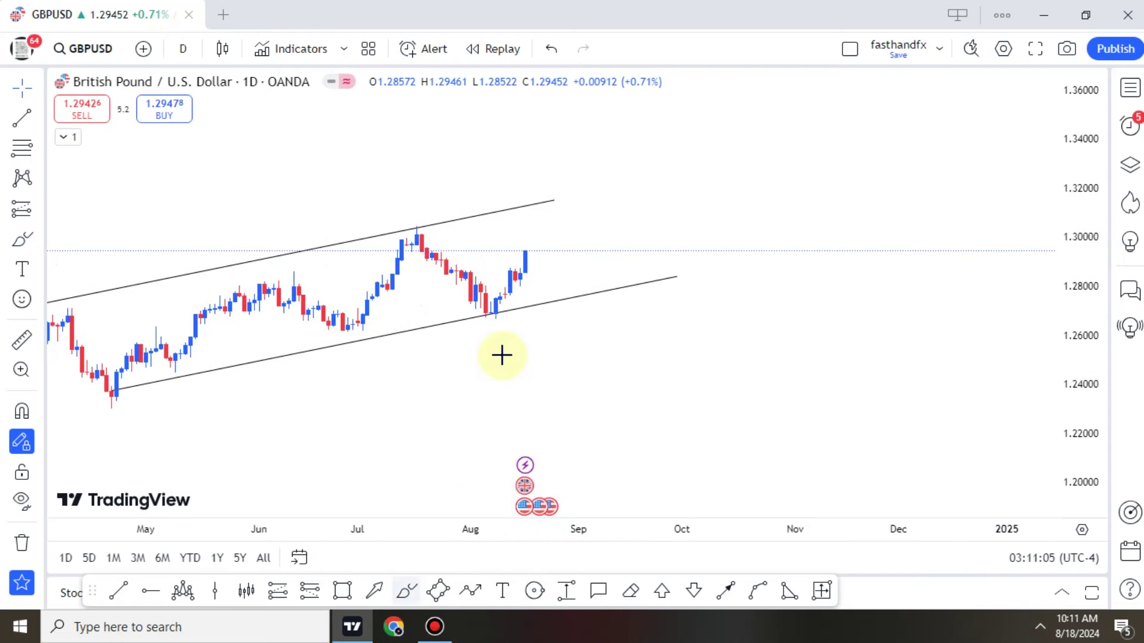
pyautogui.moveTo(500, 268)
pyautogui.mouseDown()
pyautogui.moveTo(519, 269)
pyautogui.moveTo(511, 280)
pyautogui.moveTo(525, 284)
pyautogui.mouseUp()
pyautogui.click(495, 563)
pyautogui.moveTo(525, 206); pyautogui.dragTo(529, 194)
pyautogui.press('Escape')
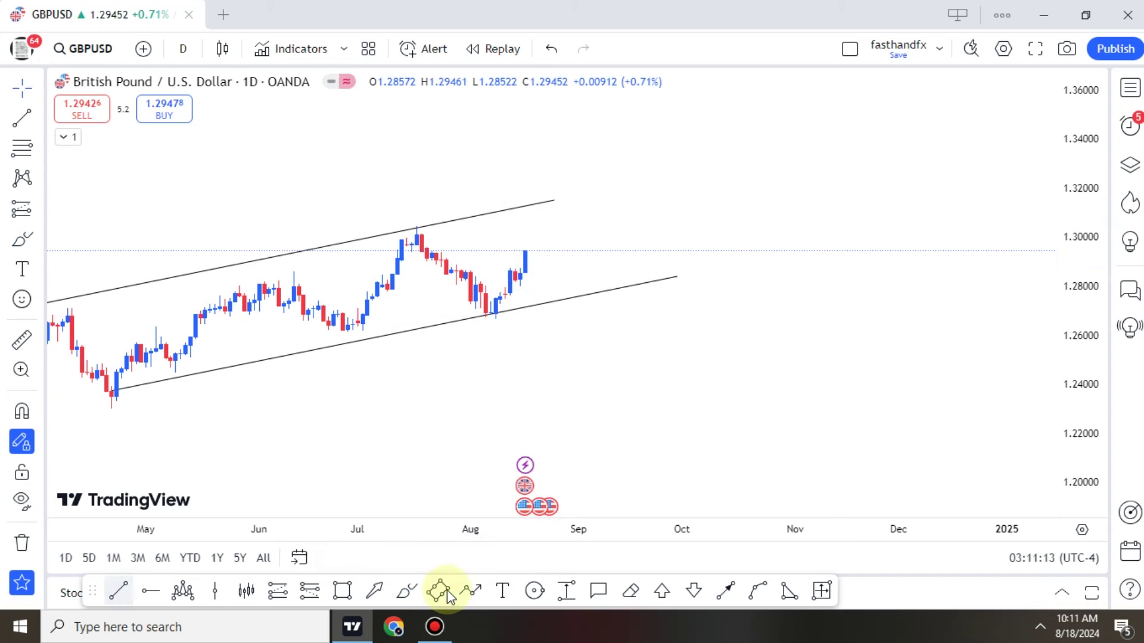
# Mark the 12 to 18 Aug consolidation on the 4 hour chart with two parallel, slightly falling trend lines.
pyautogui.click(530, 273)
pyautogui.click(510, 280)
pyautogui.click(534, 287)
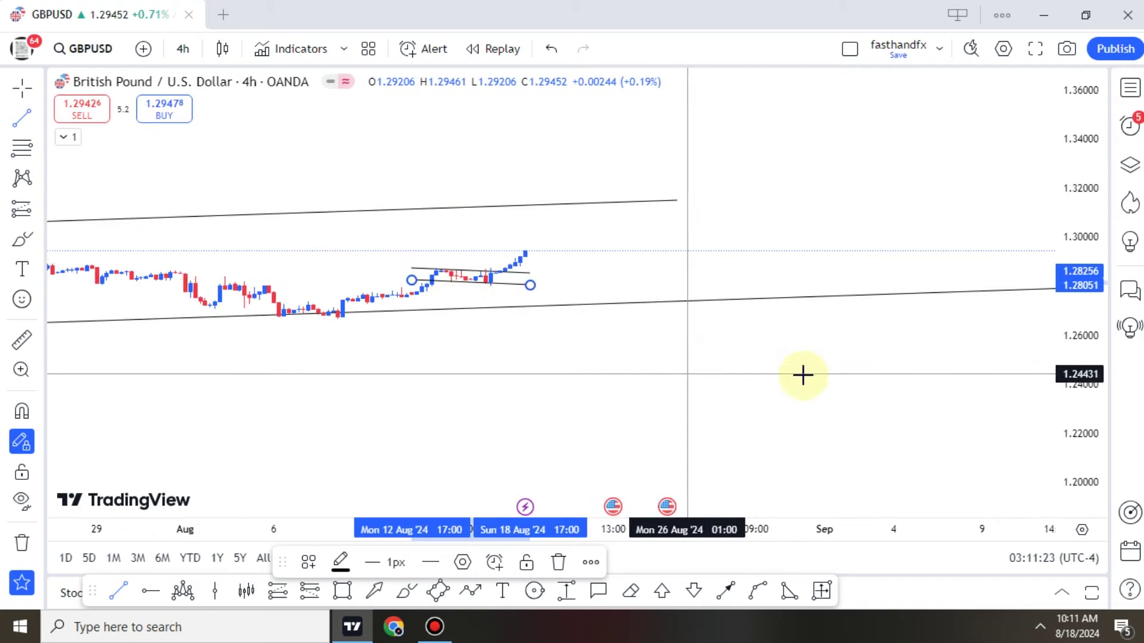
# Draw a steep rising trend line under the 4 hour lows from 8 Aug at 1.26670 to 27 Aug at 1.29948.
pyautogui.scroll(-2, 1041, 425)
pyautogui.scroll(4, 1082, 342)
pyautogui.scroll(2, 906, 376)
pyautogui.moveTo(625, 274); pyautogui.dragTo(525, 299)
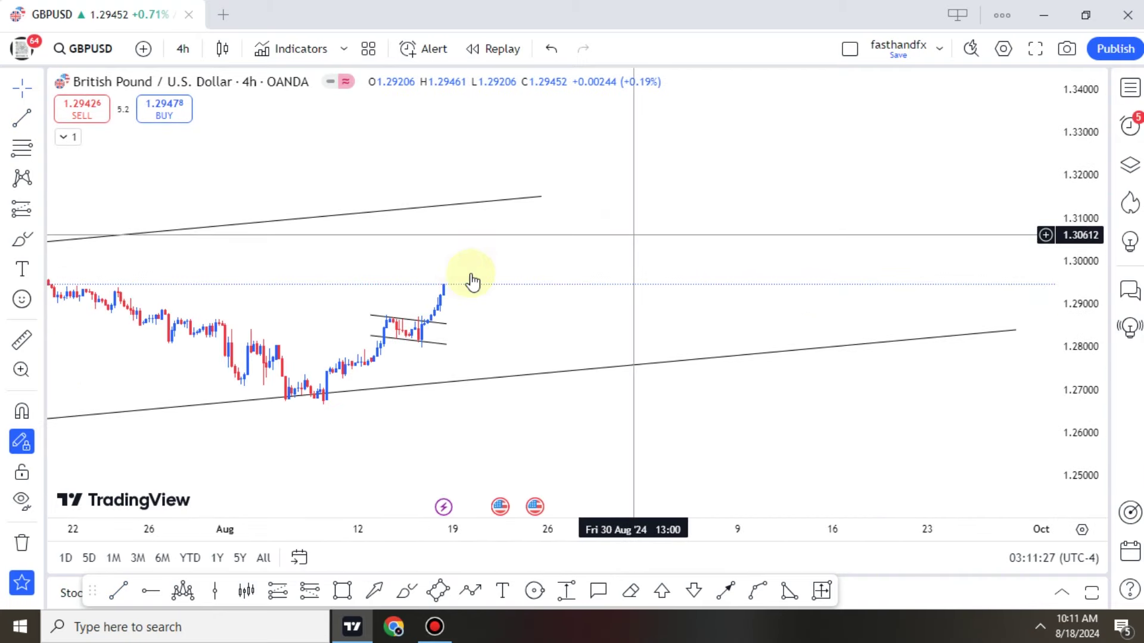
pyautogui.moveTo(590, 268); pyautogui.dragTo(602, 254)
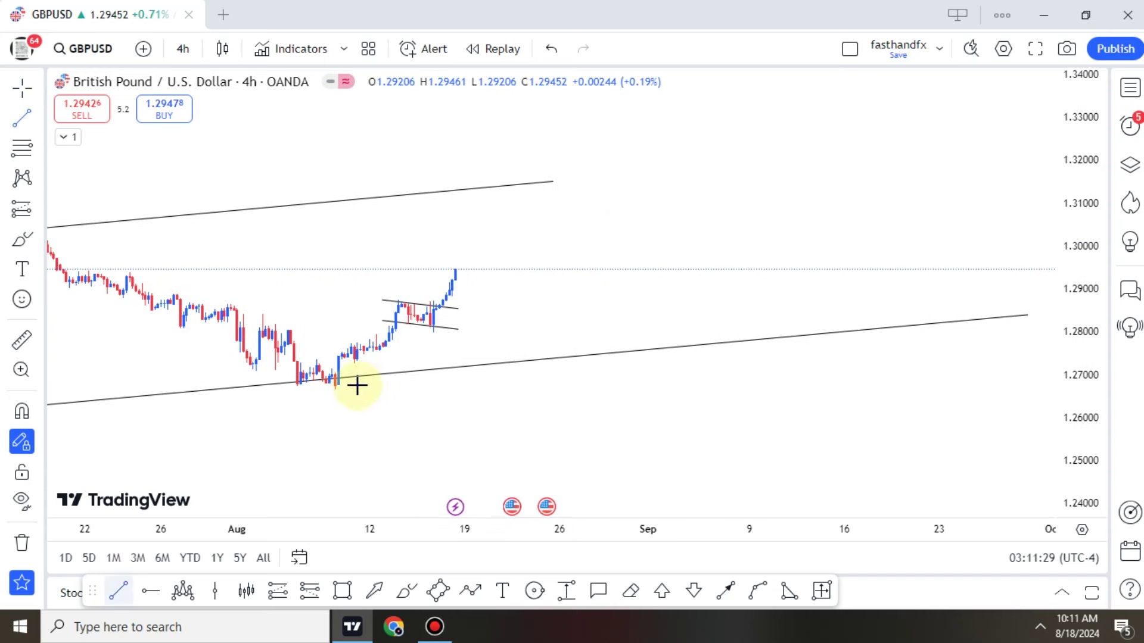
pyautogui.click(335, 389)
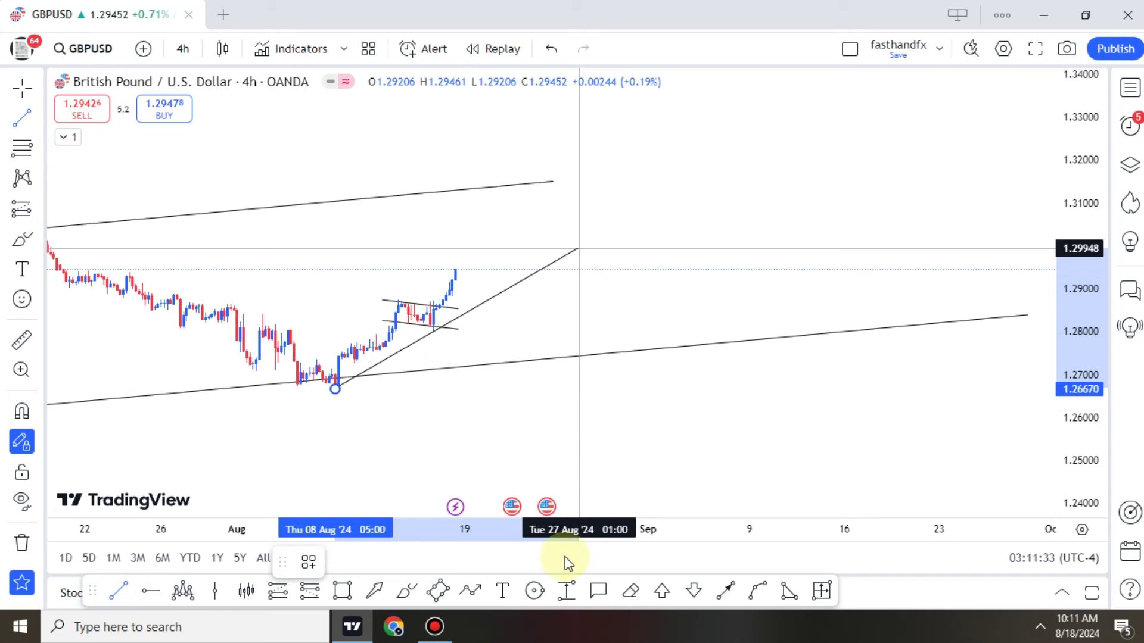
pyautogui.click(526, 506)
# Clone the steep trend line and place the copy along the mid-August highs to form a rising channel.
pyautogui.click(590, 561)
pyautogui.click(603, 529)
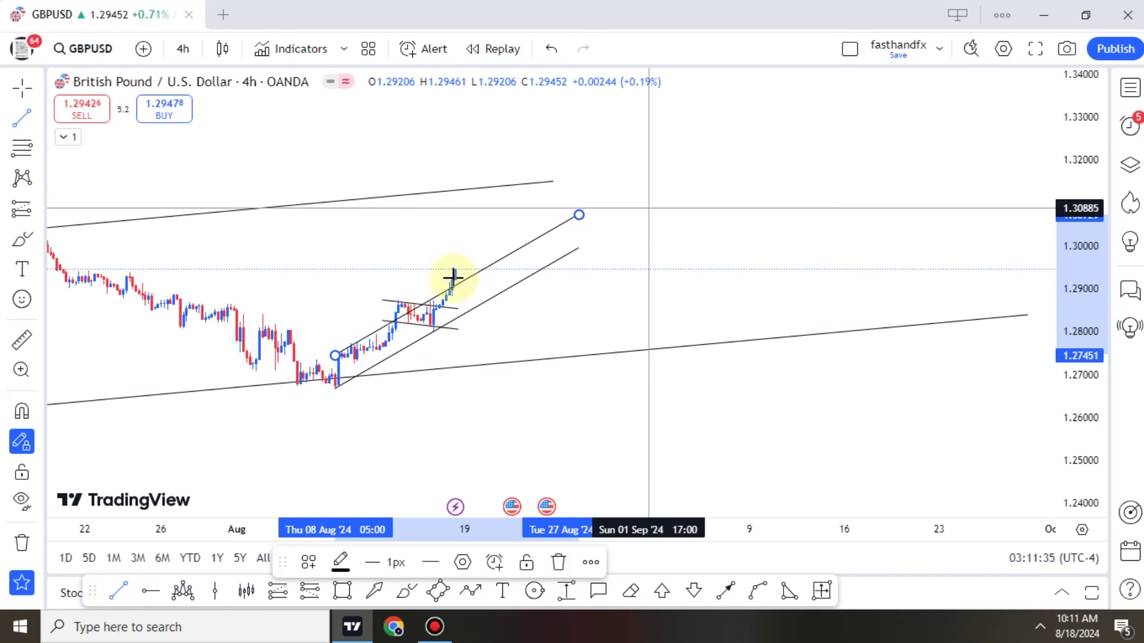
pyautogui.moveTo(476, 274)
pyautogui.mouseDown()
pyautogui.moveTo(417, 288)
pyautogui.moveTo(432, 283)
pyautogui.mouseUp()
pyautogui.click(690, 341)
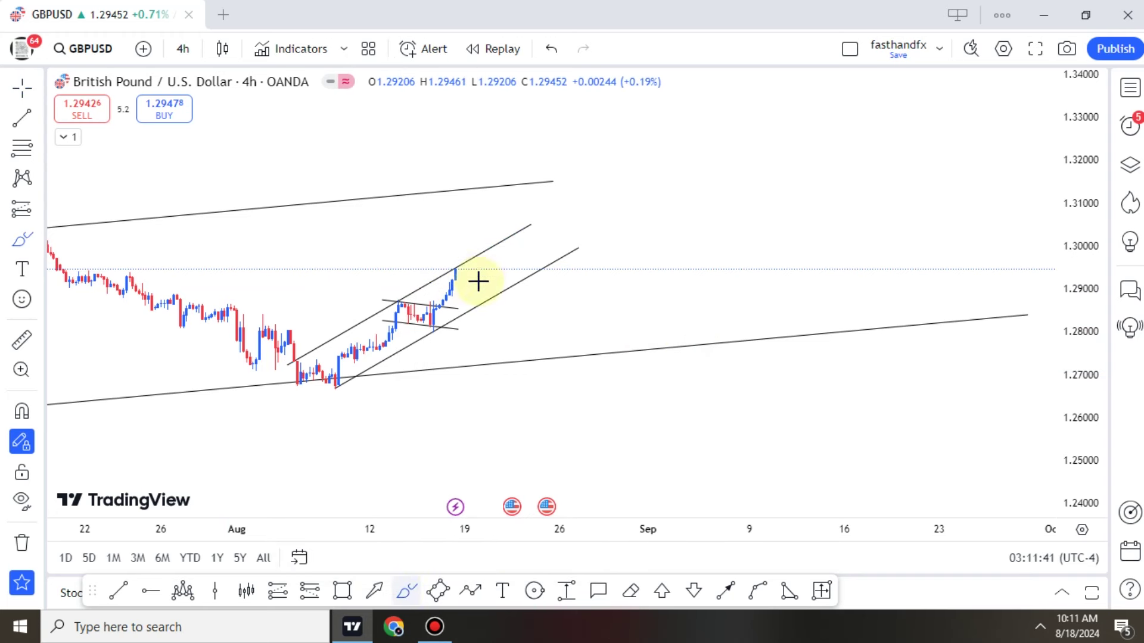
# Brush a wavy pullback from the latest high to the steep channel's lower line, and switch the chart to the 1 hour interval.
pyautogui.moveTo(473, 280); pyautogui.dragTo(495, 293)
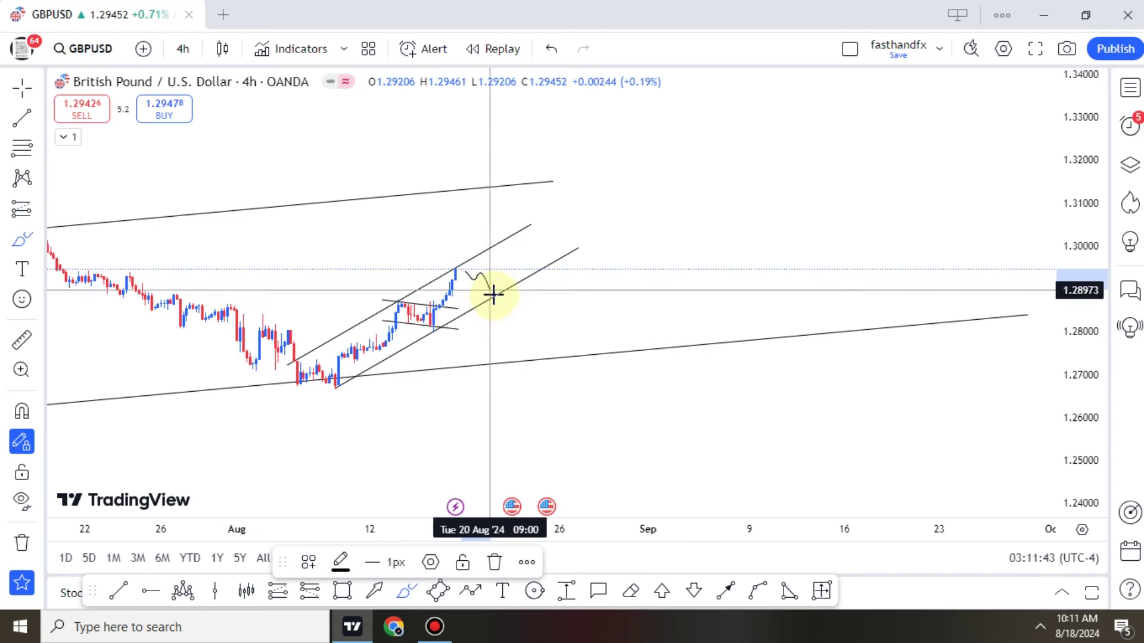
pyautogui.click(183, 50)
pyautogui.click(213, 400)
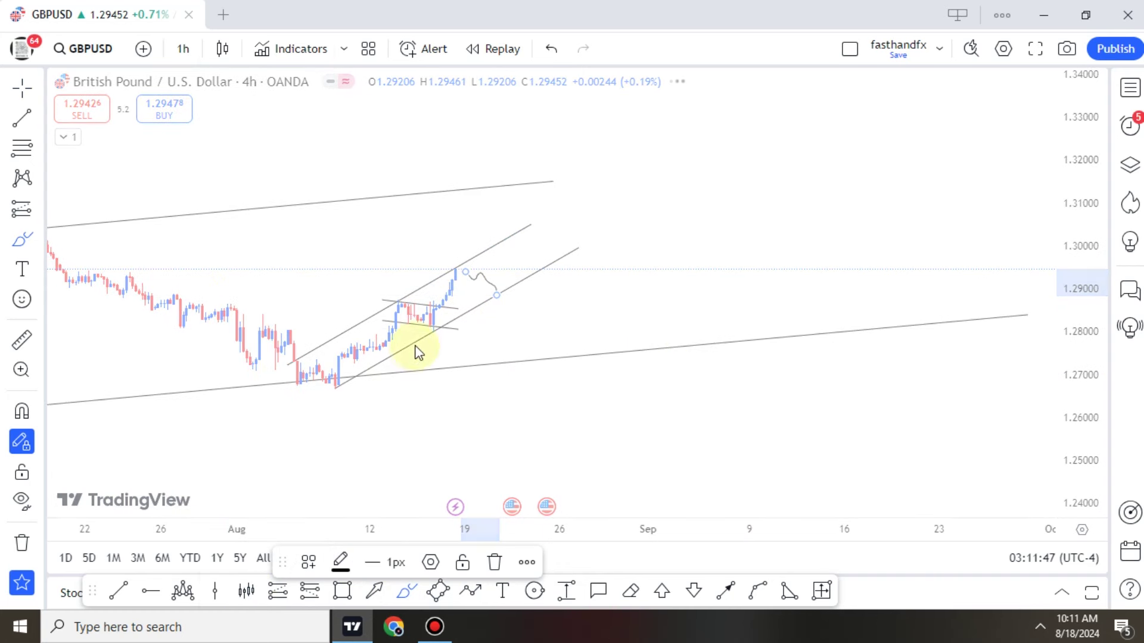
pyautogui.scroll(-4, 561, 500)
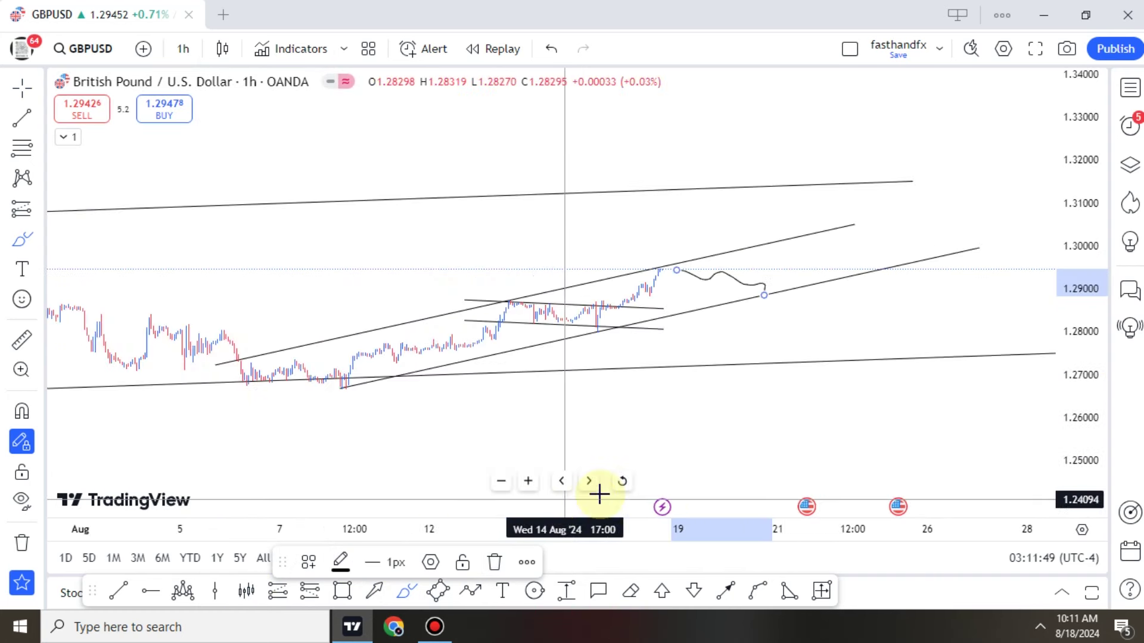
pyautogui.click(622, 481)
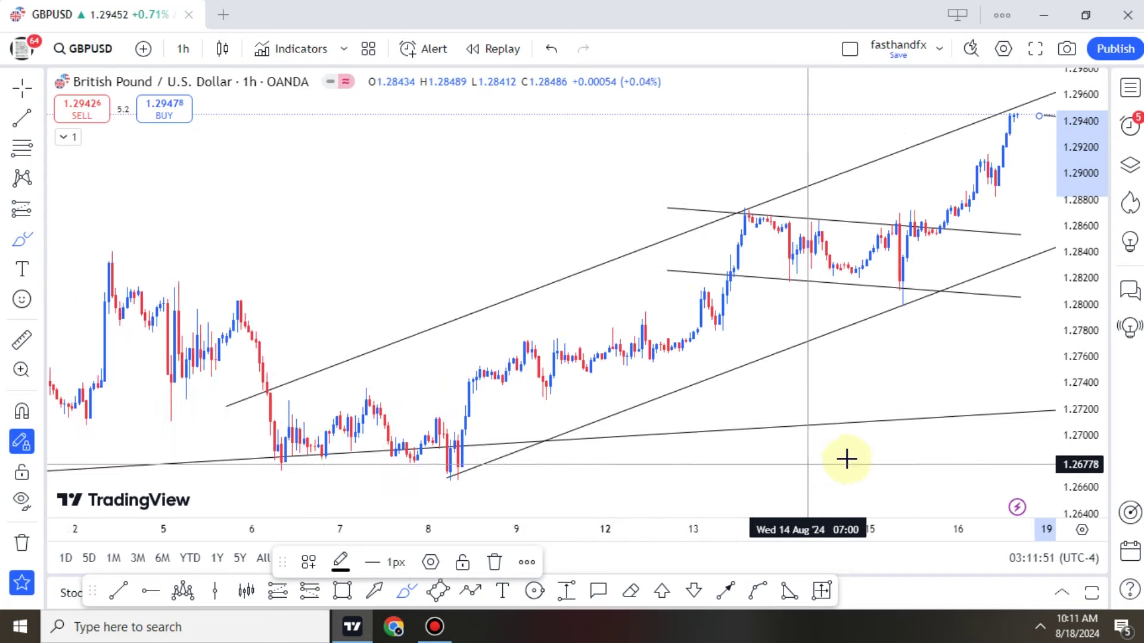
pyautogui.hscroll(5, 478, 401)
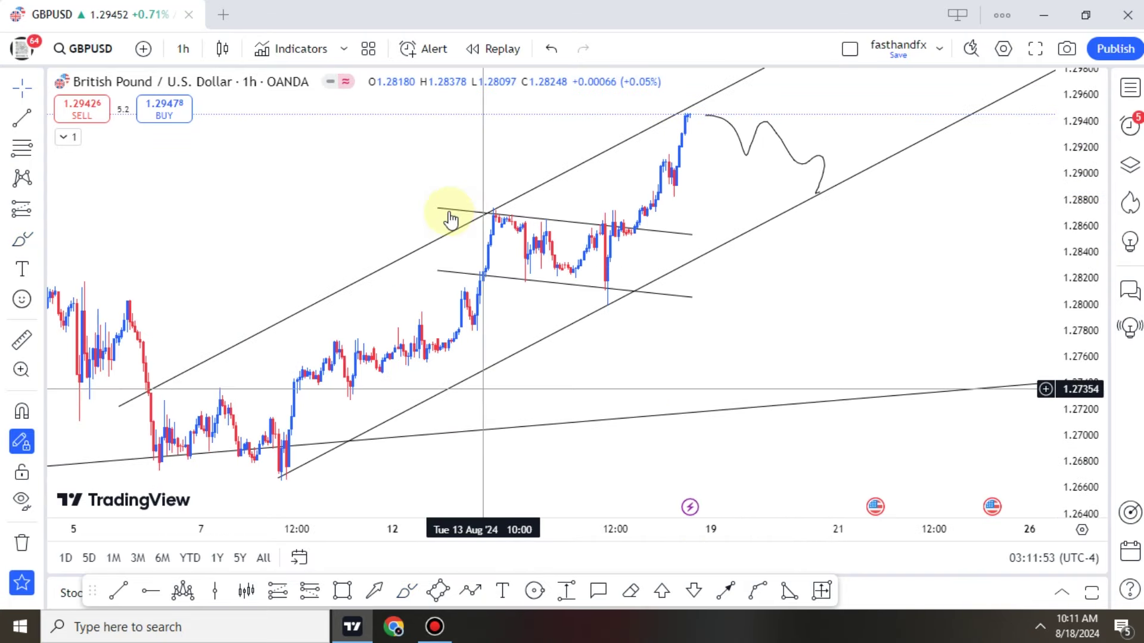
# Start both consolidation lines on 13 Aug, at about 1.2876 and 1.2824, and end the lower one near 15 Aug at about 1.281.
pyautogui.moveTo(437, 210); pyautogui.dragTo(492, 206)
pyautogui.click(437, 274)
pyautogui.moveTo(508, 286); pyautogui.dragTo(500, 273)
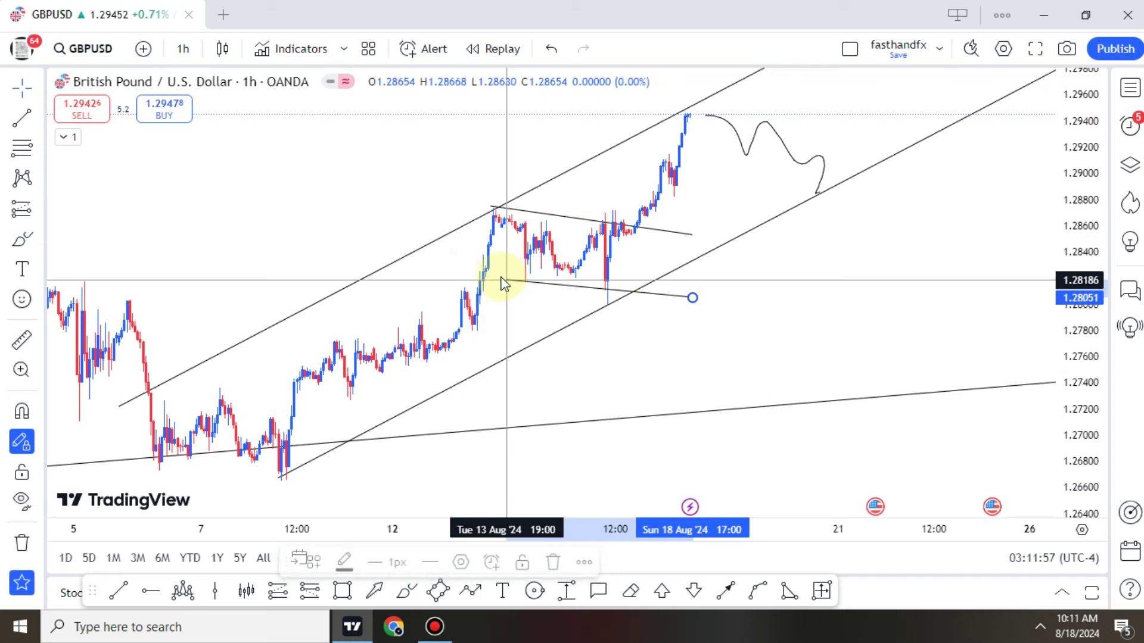
pyautogui.moveTo(641, 284); pyautogui.dragTo(641, 287)
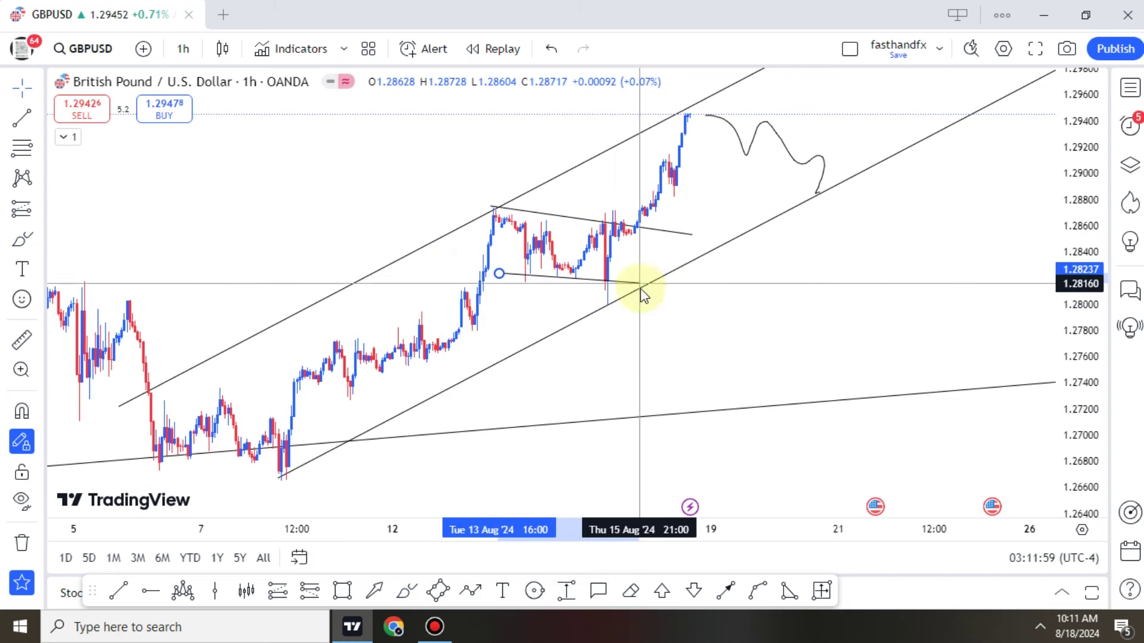
pyautogui.scroll(-5, 852, 280)
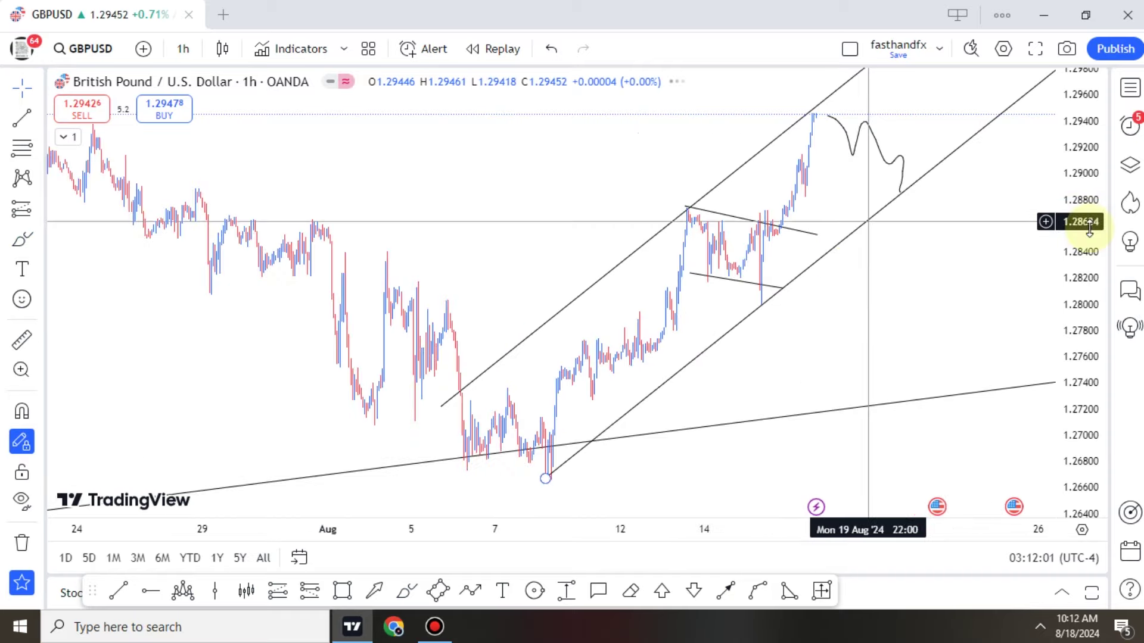
pyautogui.moveTo(882, 301); pyautogui.dragTo(546, 366)
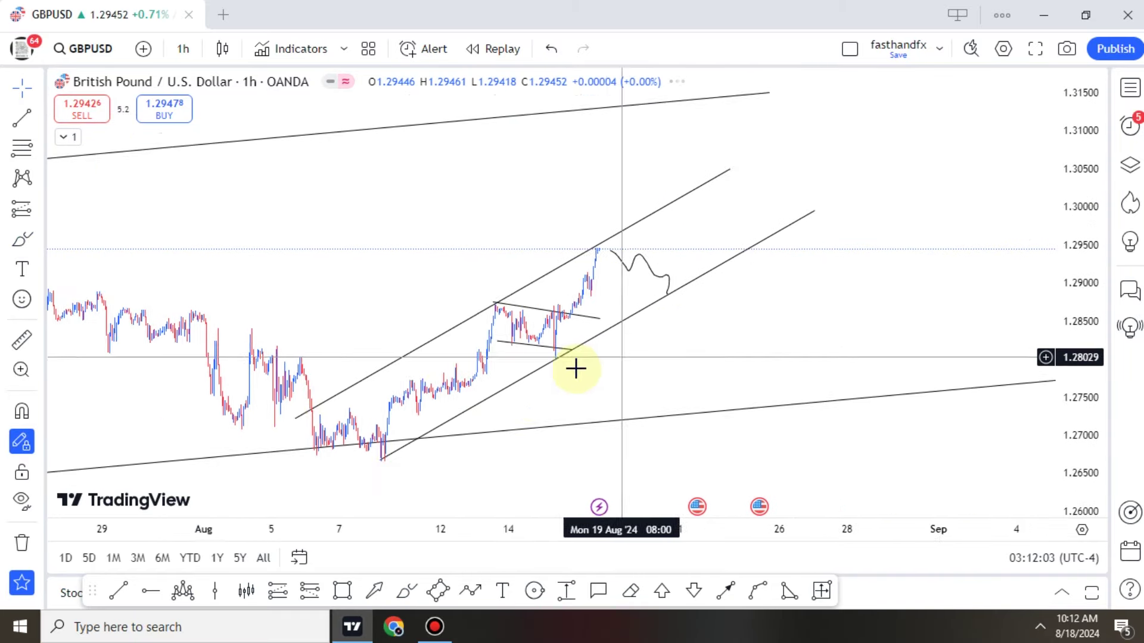
# Erase the wavy pullback and brush a zigzag one from the latest high down to the steep channel's lower line at about 1.288.
pyautogui.scroll(3, 547, 366)
pyautogui.moveTo(452, 362); pyautogui.dragTo(685, 388)
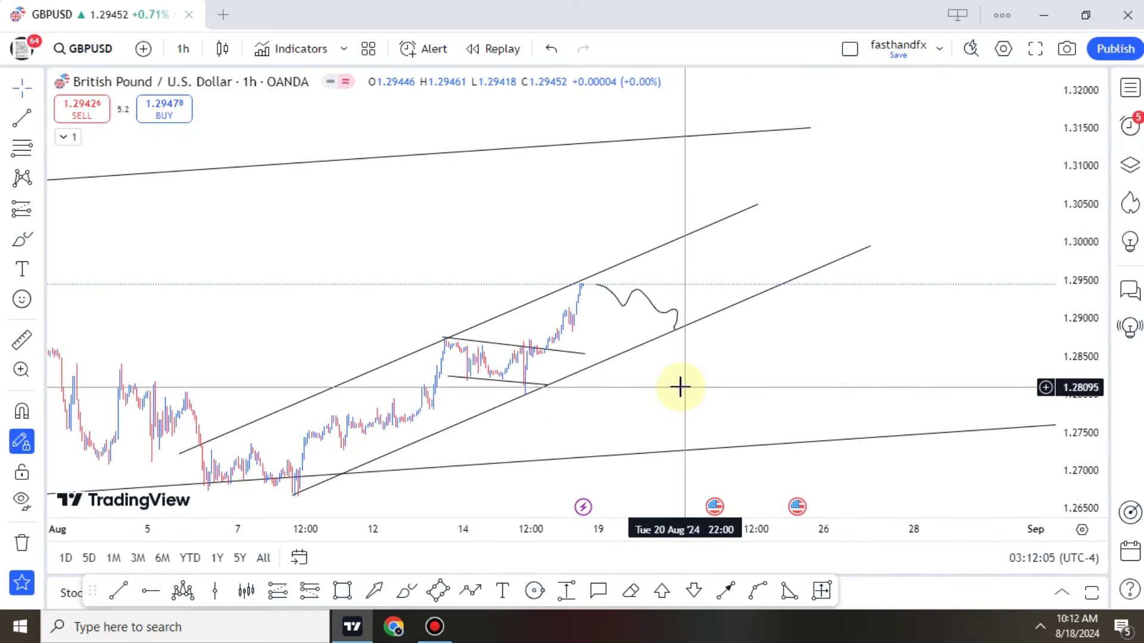
pyautogui.scroll(3, 643, 392)
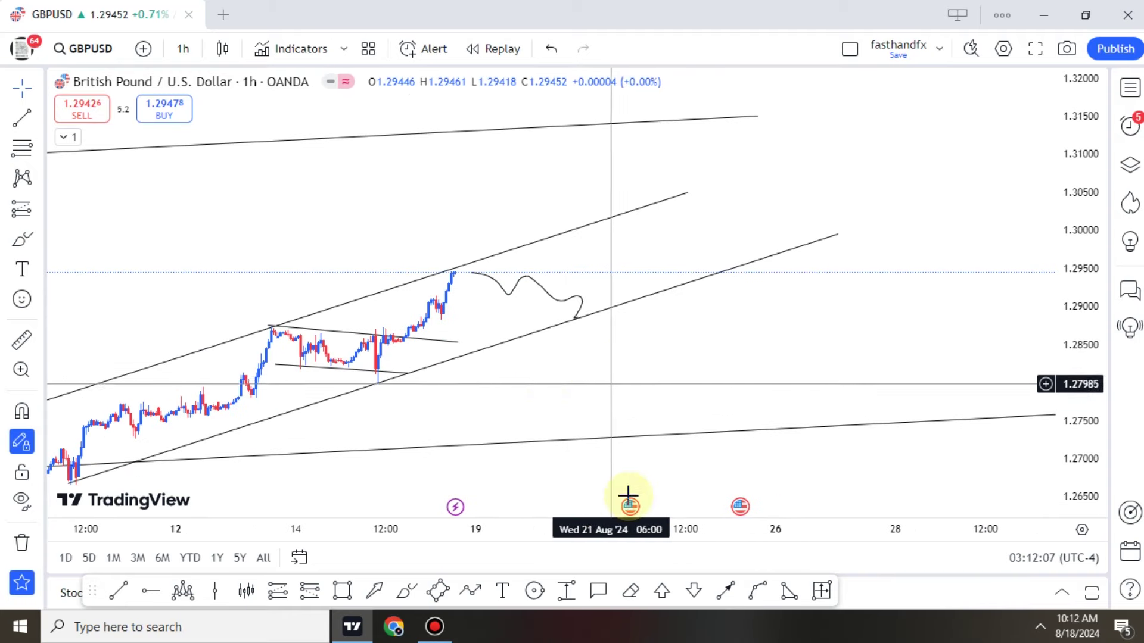
pyautogui.click(598, 590)
pyautogui.click(630, 592)
pyautogui.click(577, 304)
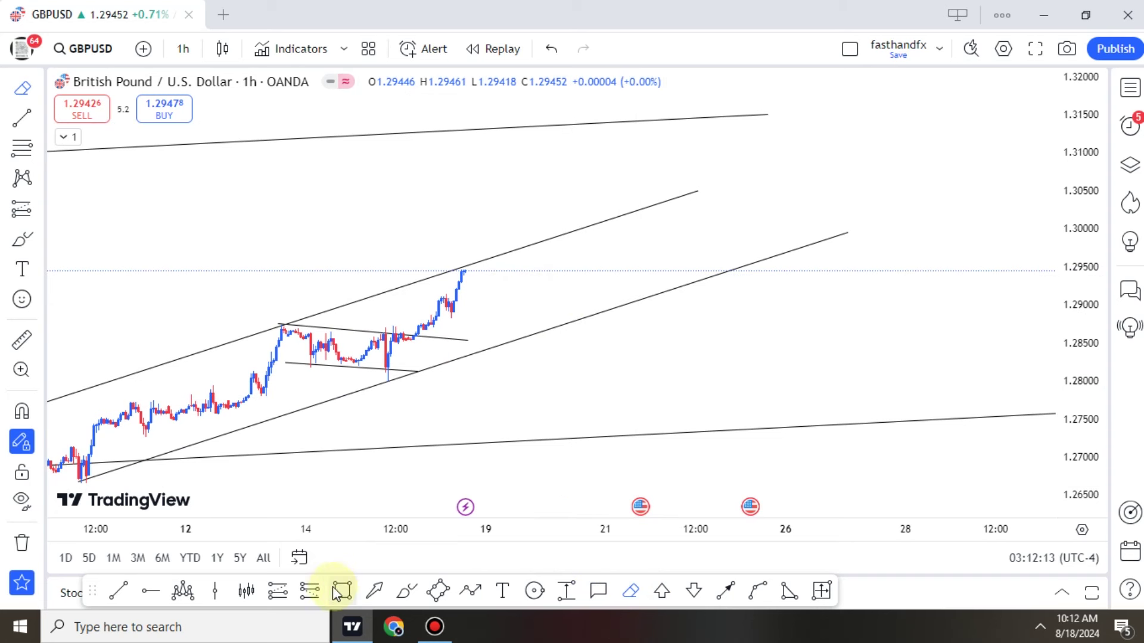
pyautogui.press('Escape')
pyautogui.moveTo(473, 268)
pyautogui.mouseDown()
pyautogui.moveTo(488, 292)
pyautogui.moveTo(506, 272)
pyautogui.moveTo(516, 306)
pyautogui.moveTo(531, 283)
pyautogui.moveTo(551, 324)
pyautogui.moveTo(578, 322)
pyautogui.mouseUp()
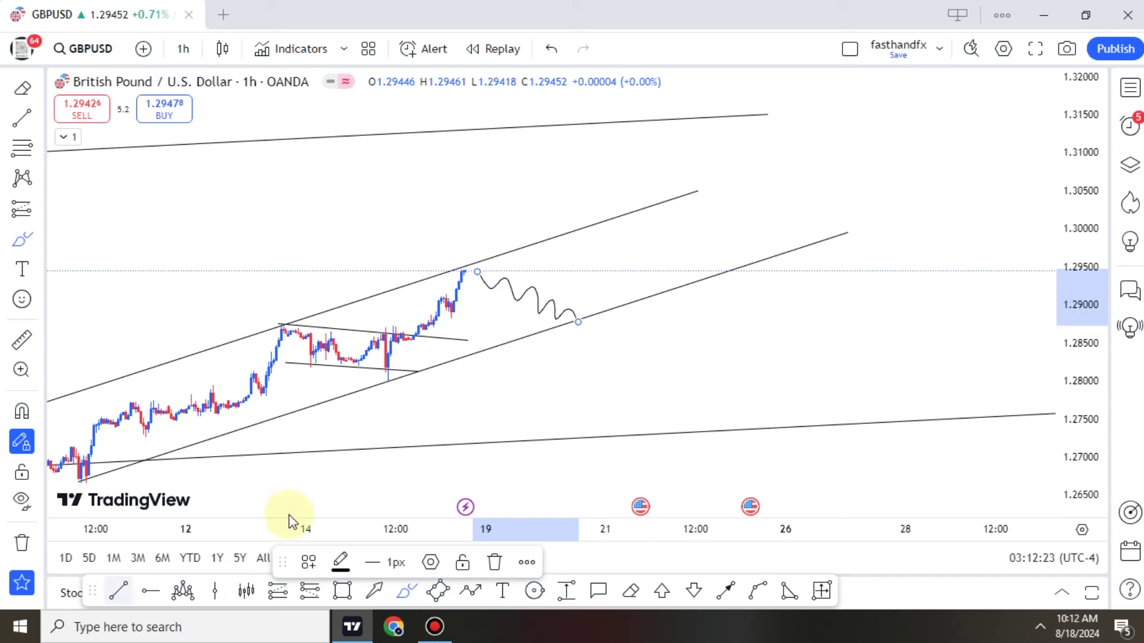
# Draw falling trend lines above the zigzag from 1.29393 to about 1.2893 and below it from 1.29217 to about 1.287.
pyautogui.hotkey('alt', 't')
pyautogui.moveTo(508, 274); pyautogui.dragTo(586, 311)
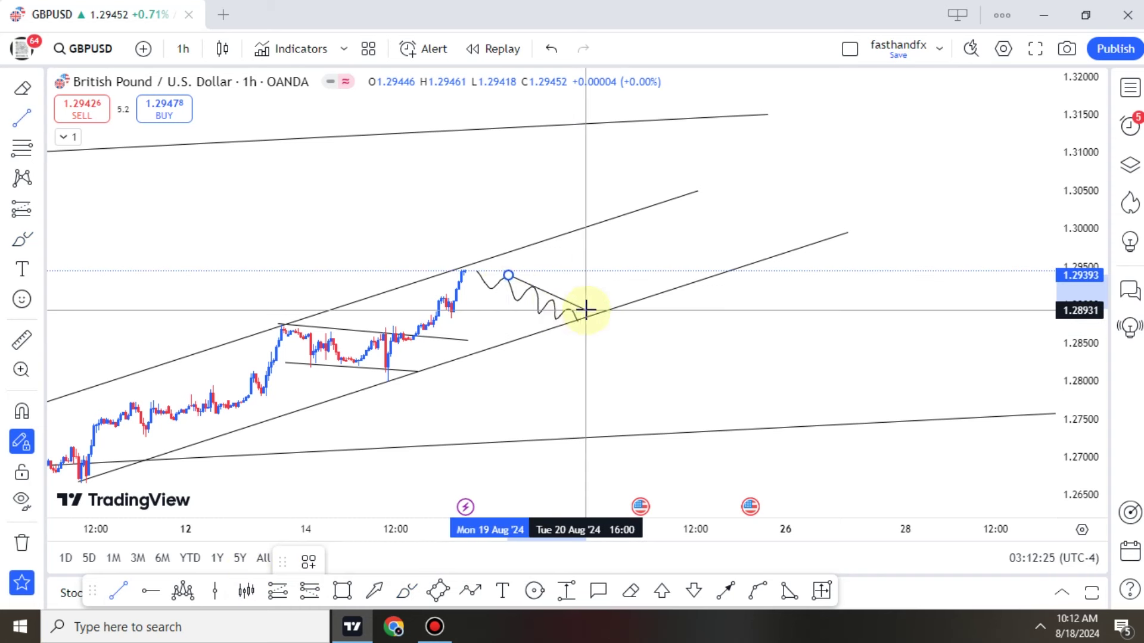
pyautogui.moveTo(488, 288); pyautogui.dragTo(566, 326)
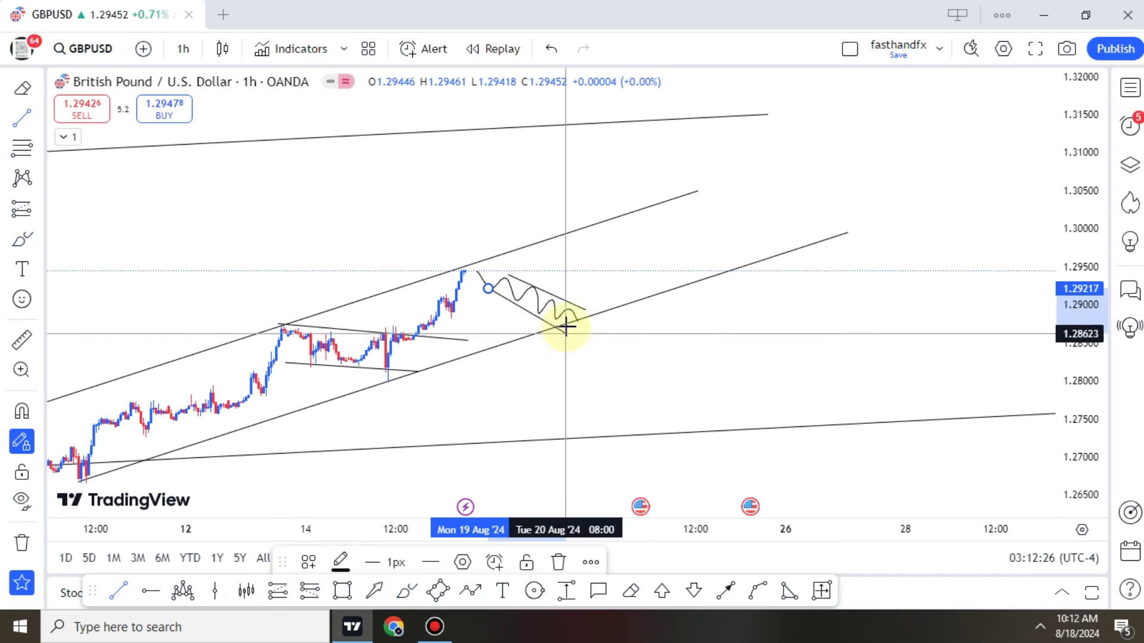
# Draw a thin support rectangle at the broken consolidation top, from 15 Aug at about 1.2858 to 20 Aug.
pyautogui.click(620, 358)
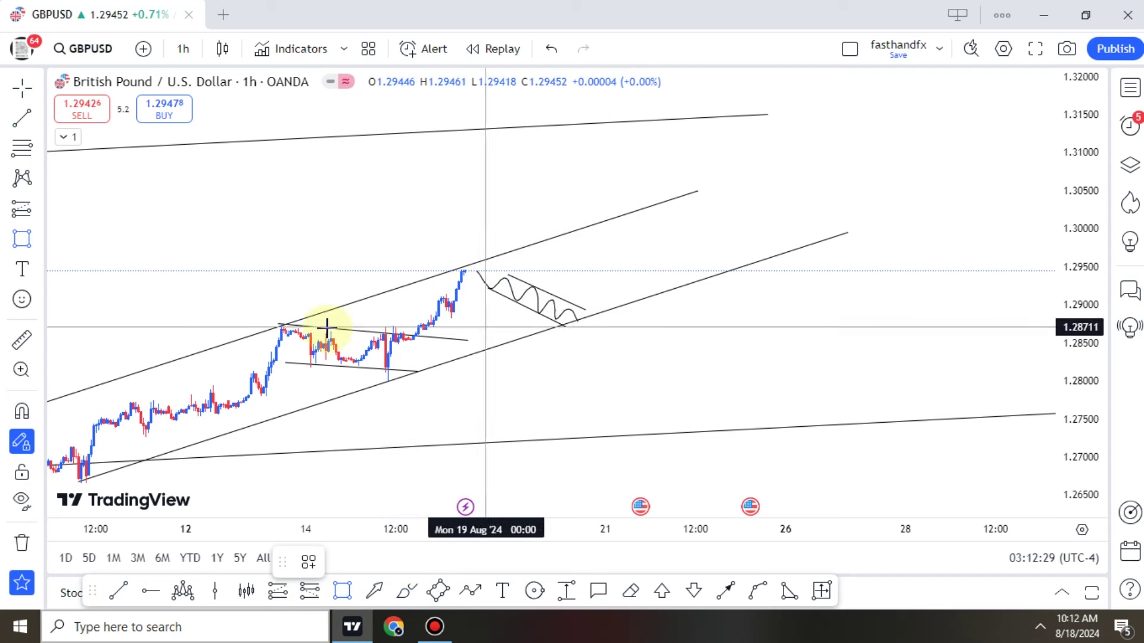
pyautogui.click(380, 336)
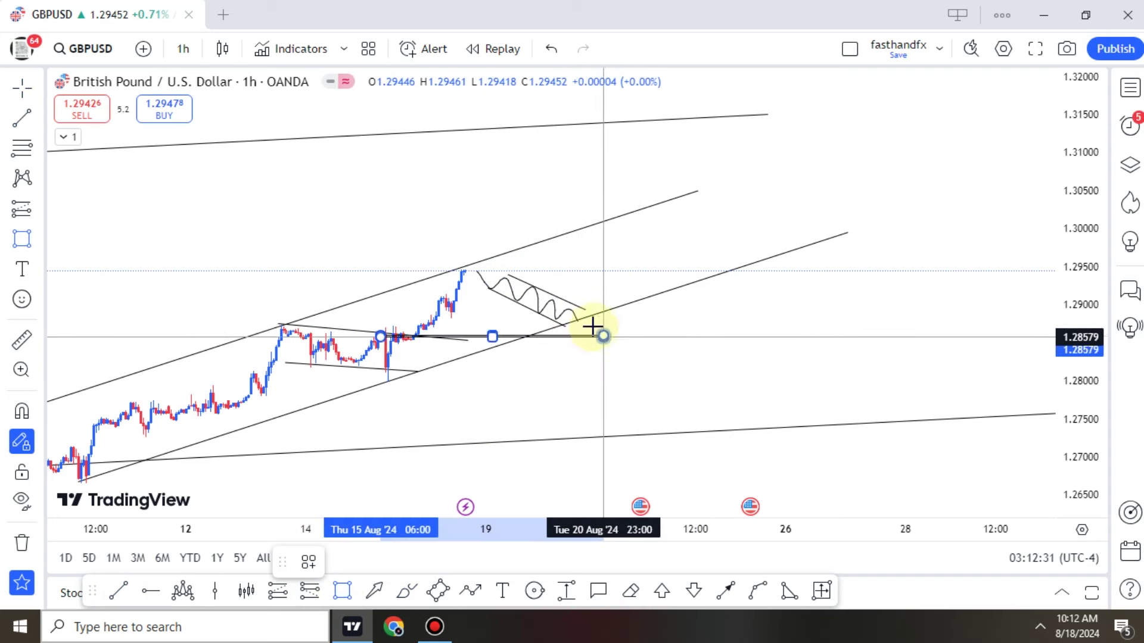
pyautogui.click(614, 392)
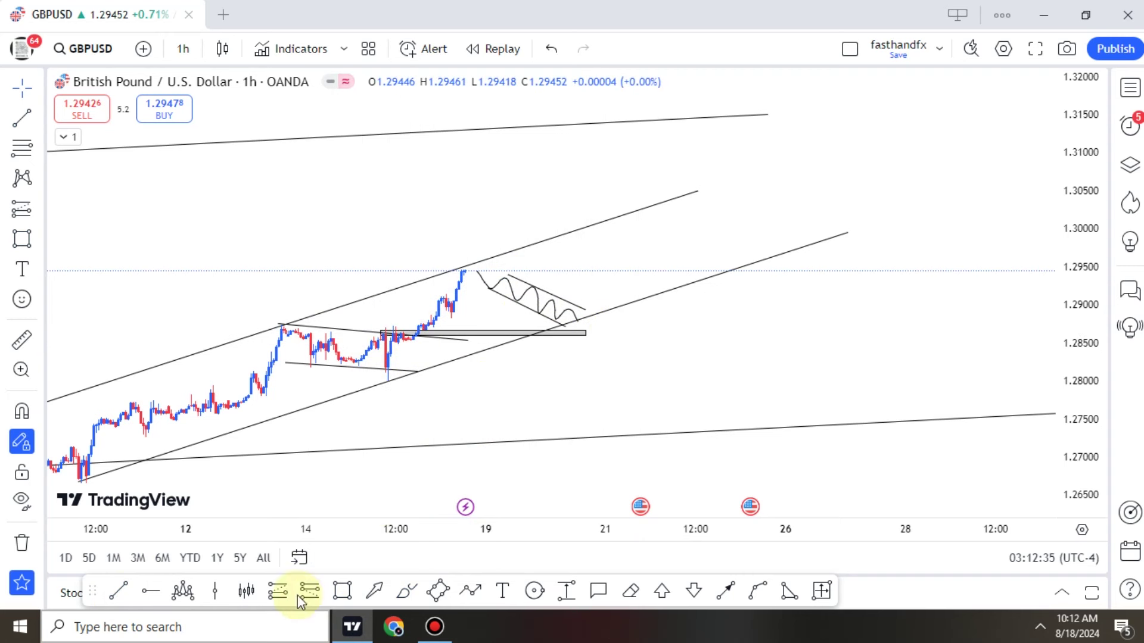
# Place a long position with entry at 1.28843 where the zigzag ends and raise its target to 1.31330 below the upper channel line.
pyautogui.click(572, 317)
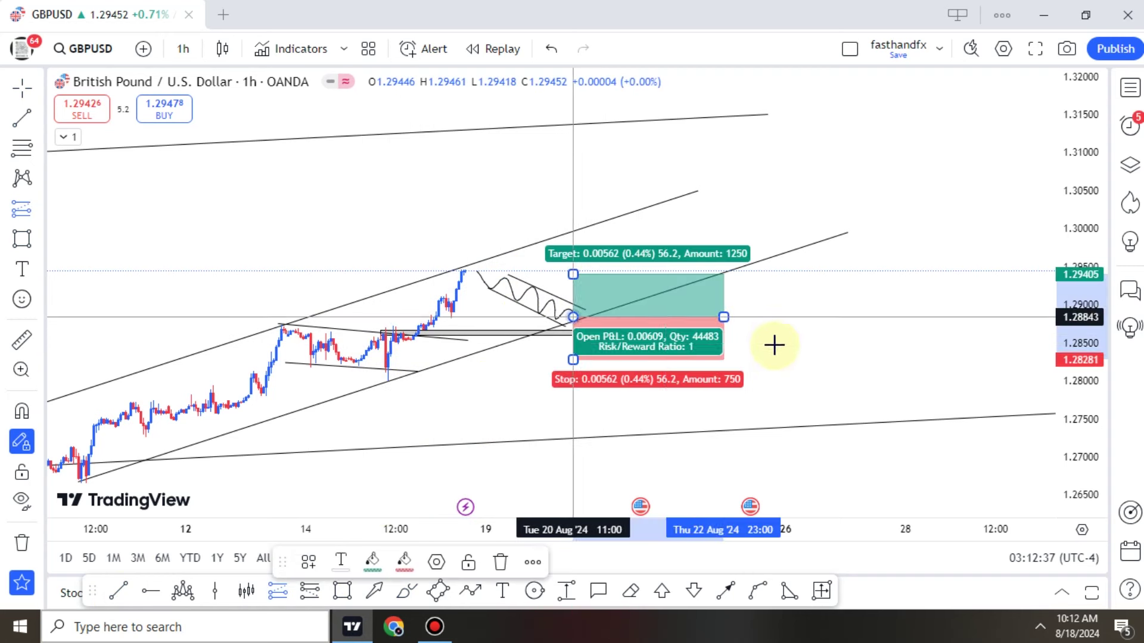
pyautogui.moveTo(574, 276); pyautogui.dragTo(592, 236)
pyautogui.moveTo(621, 152); pyautogui.dragTo(638, 126)
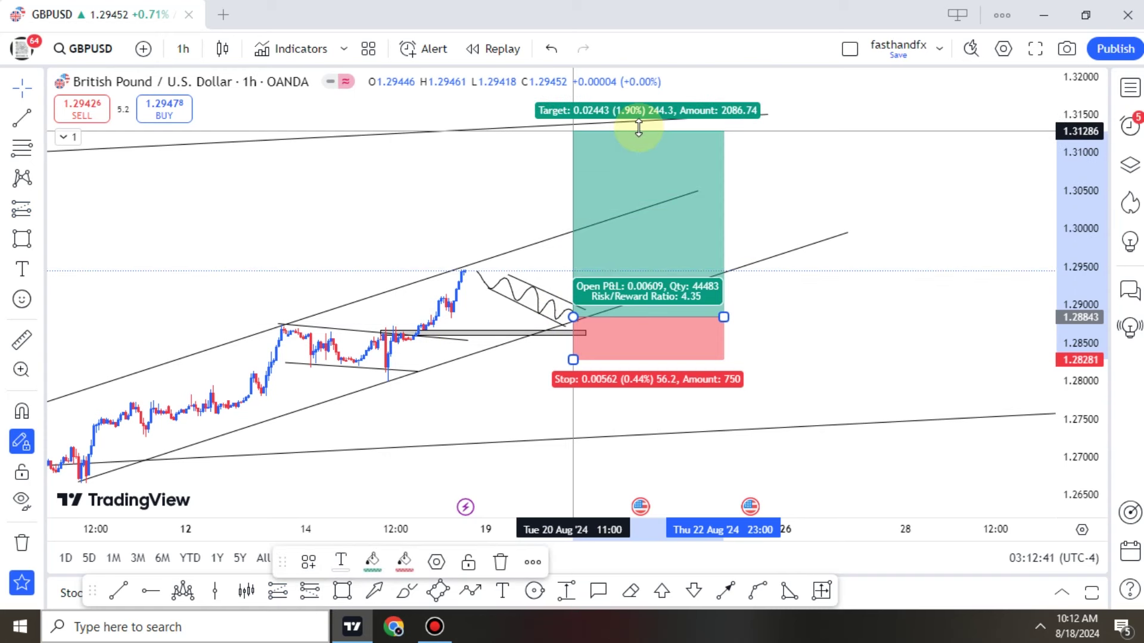
# Tighten the long position's stop to 1.28557 below the support rectangle and narrow the position to end about 22 Aug.
pyautogui.click(584, 366)
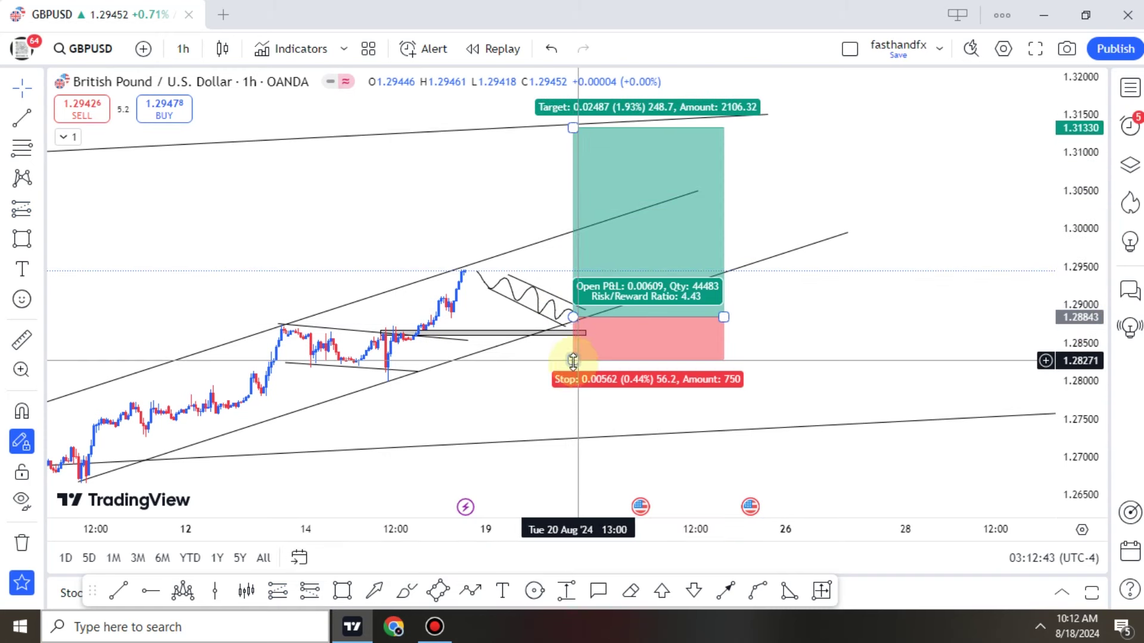
pyautogui.moveTo(575, 340); pyautogui.dragTo(578, 338)
pyautogui.click(922, 332)
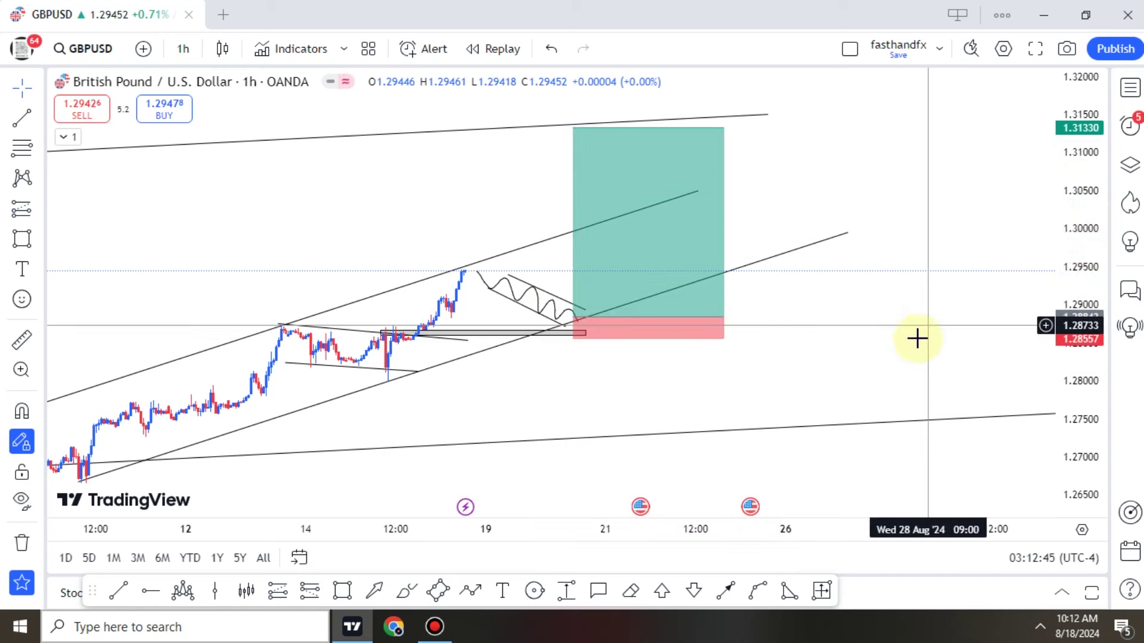
pyautogui.moveTo(684, 327); pyautogui.dragTo(668, 322)
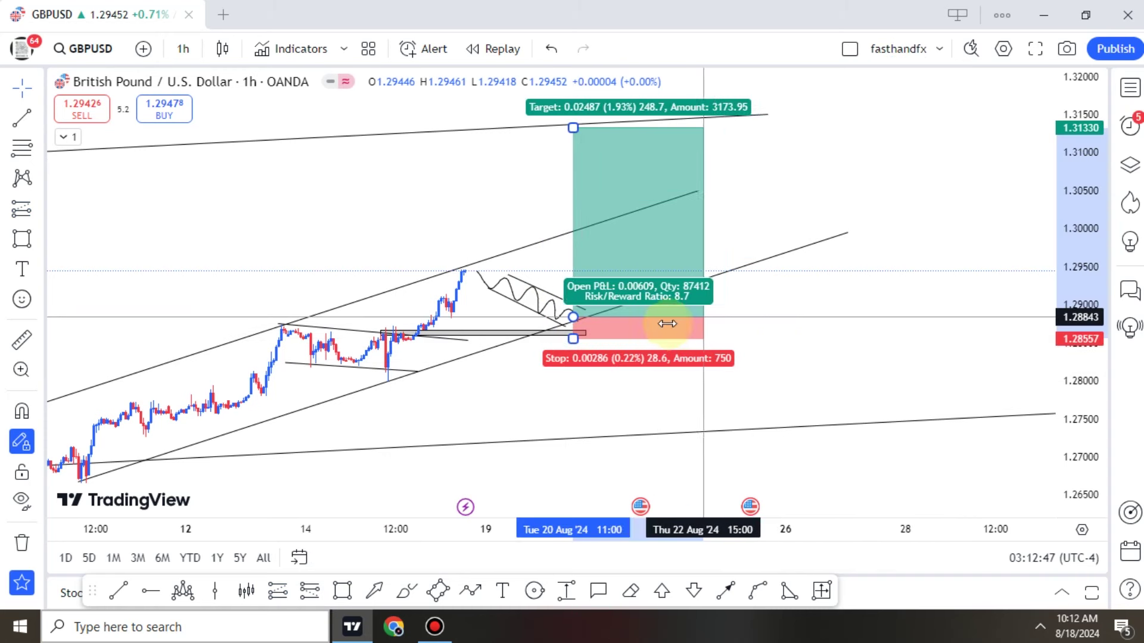
pyautogui.click(768, 327)
# Try out a bearish break with a brushed drop to about 1.283 and a flatter lower channel line ending 28 Aug at 1.29437.
pyautogui.scroll(-3, 795, 332)
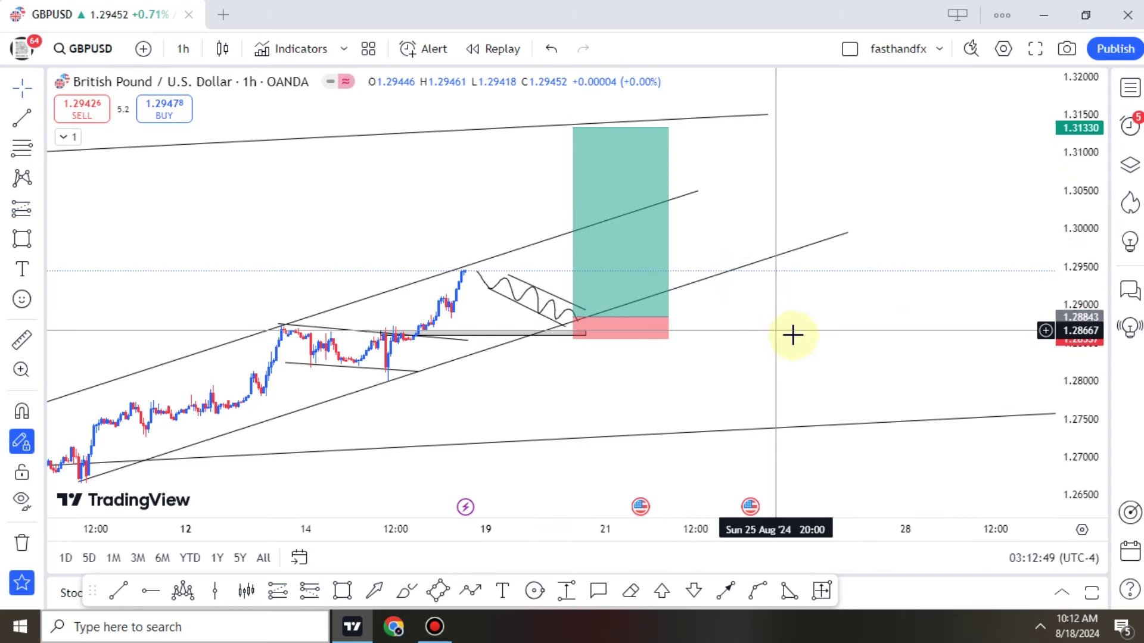
pyautogui.scroll(2, 750, 382)
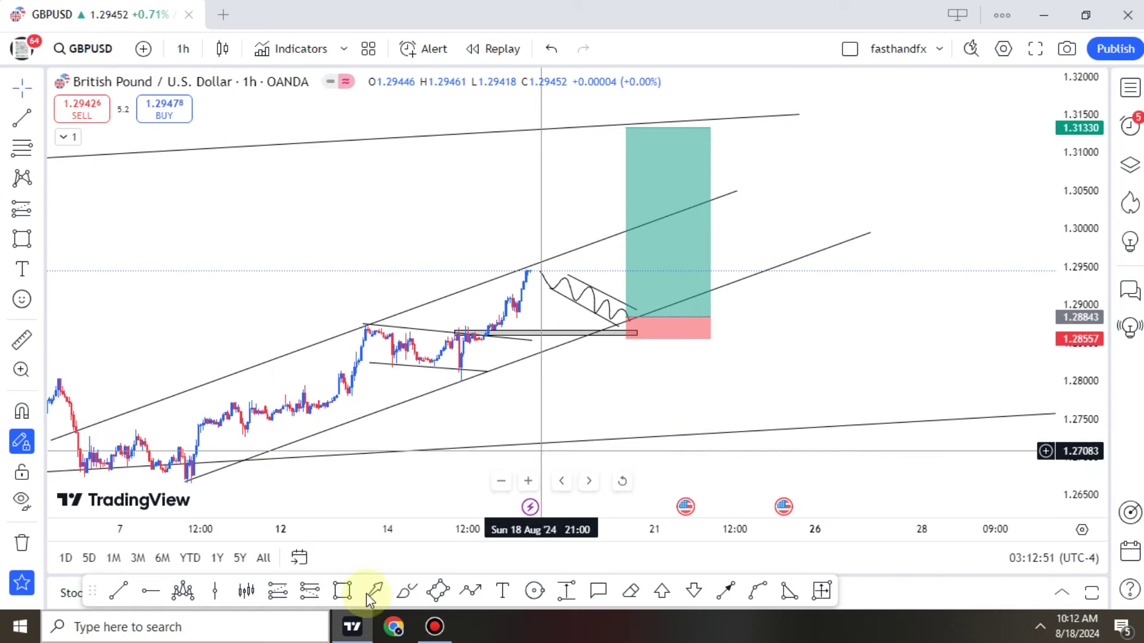
pyautogui.moveTo(618, 316); pyautogui.dragTo(686, 359)
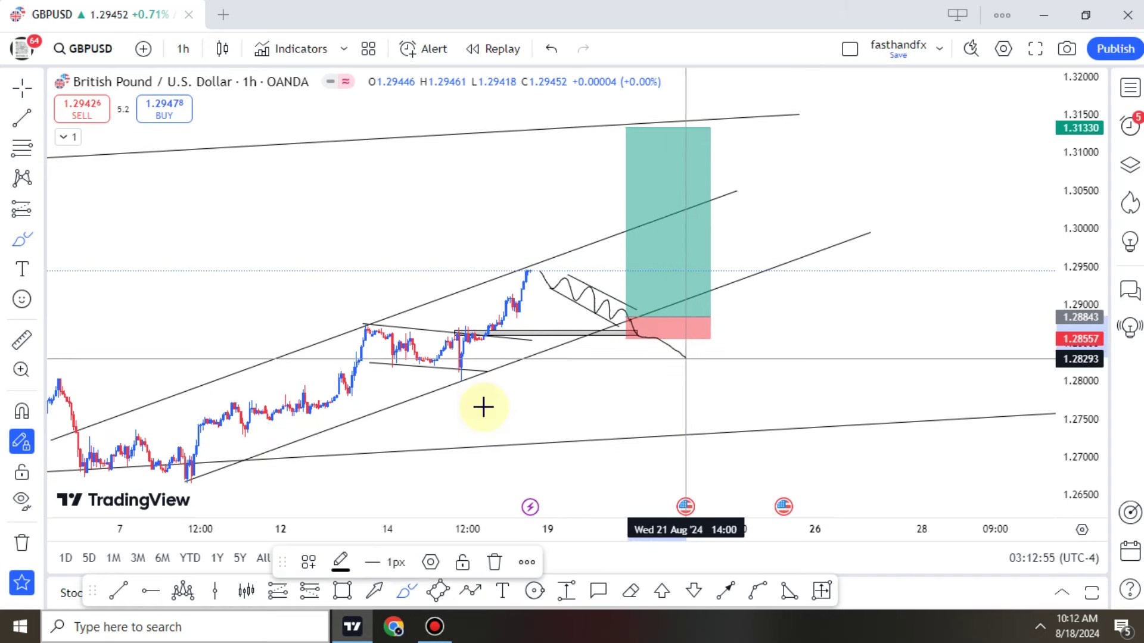
pyautogui.press('Delete')
pyautogui.moveTo(884, 240); pyautogui.dragTo(932, 272)
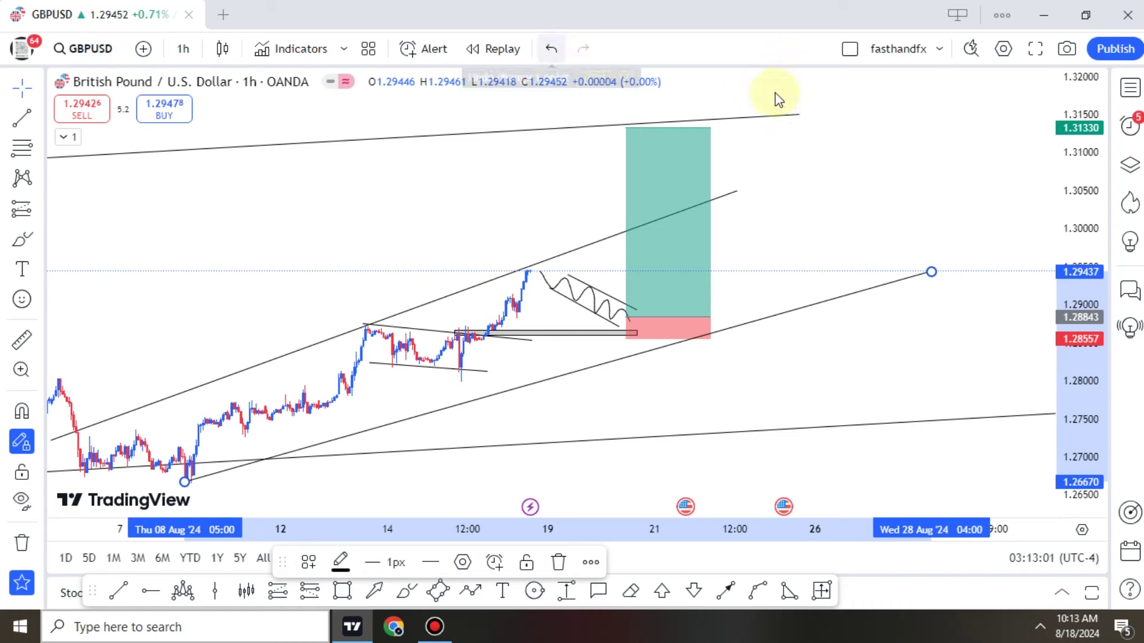
pyautogui.hotkey('ctrl', 'z')
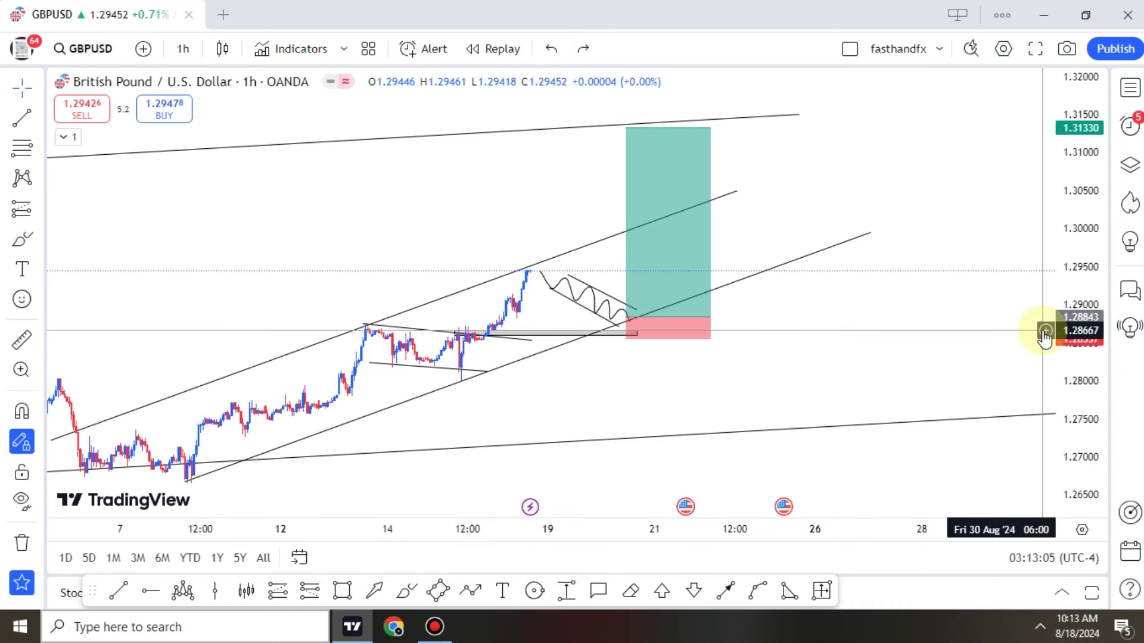
# Set a GBPUSD price alert at 1.28667 on the support rectangle and add the pair to the eyes watchlist.
pyautogui.click(1044, 332)
pyautogui.click(962, 361)
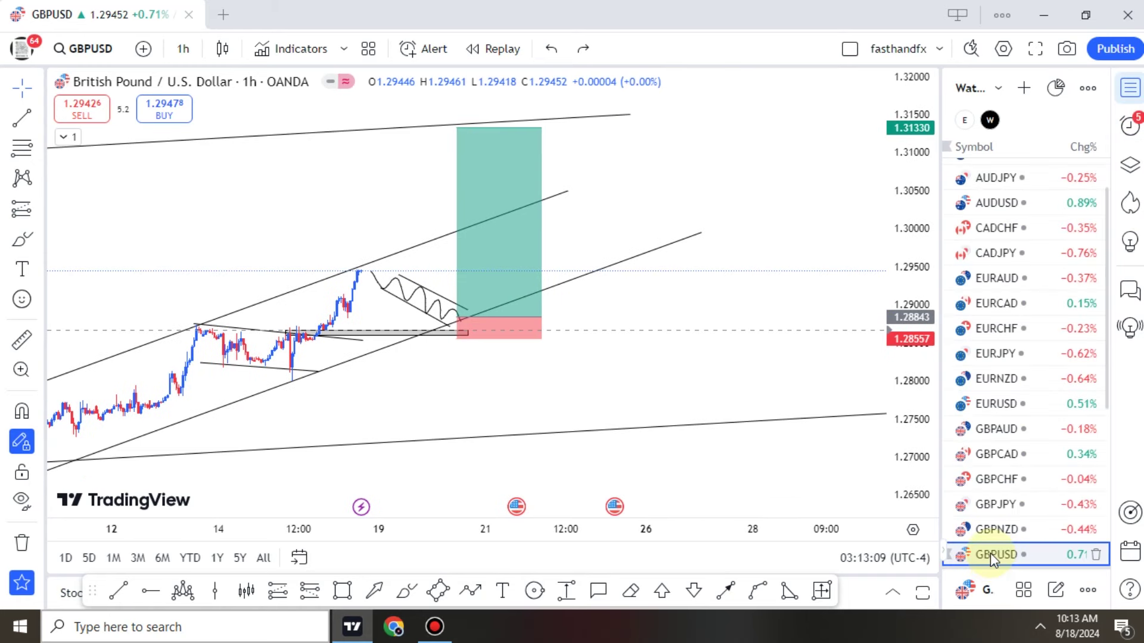
pyautogui.rightClick(991, 552)
pyautogui.moveTo(976, 546)
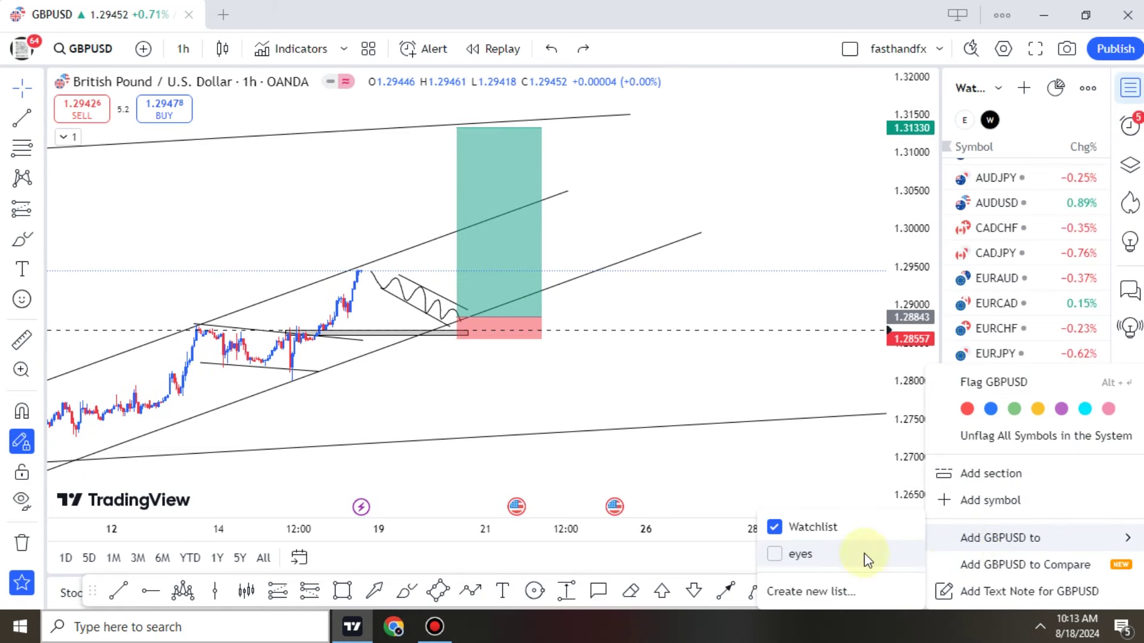
pyautogui.click(855, 551)
pyautogui.click(891, 195)
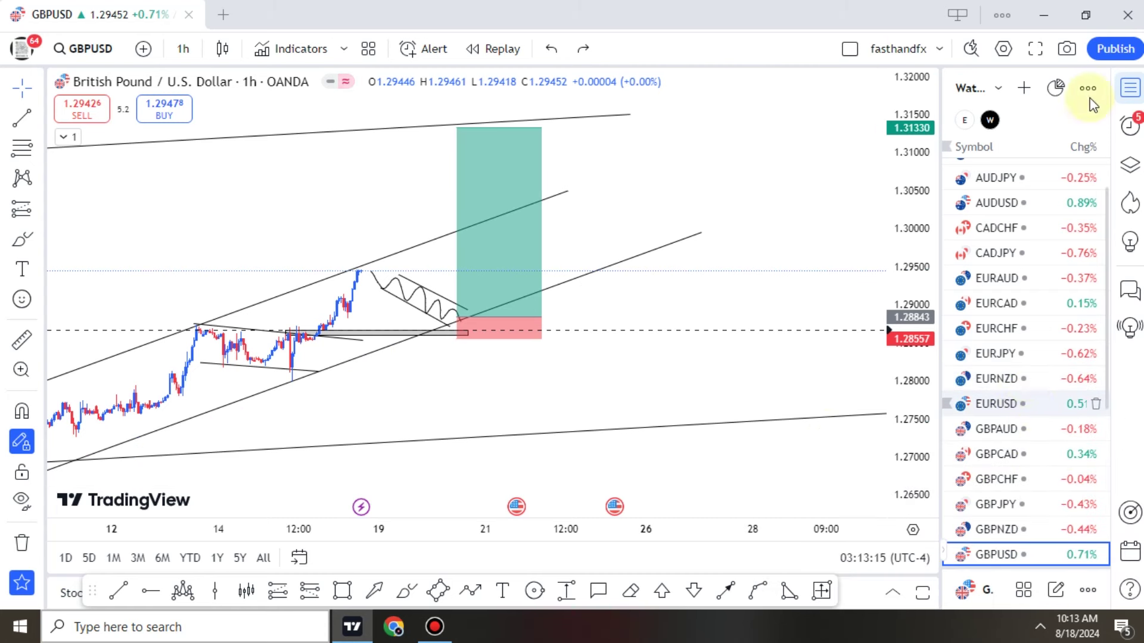
# Open the EURUSD chart and switch it to the 1 week interval.
pyautogui.click(188, 57)
pyautogui.scroll(-3, 243, 395)
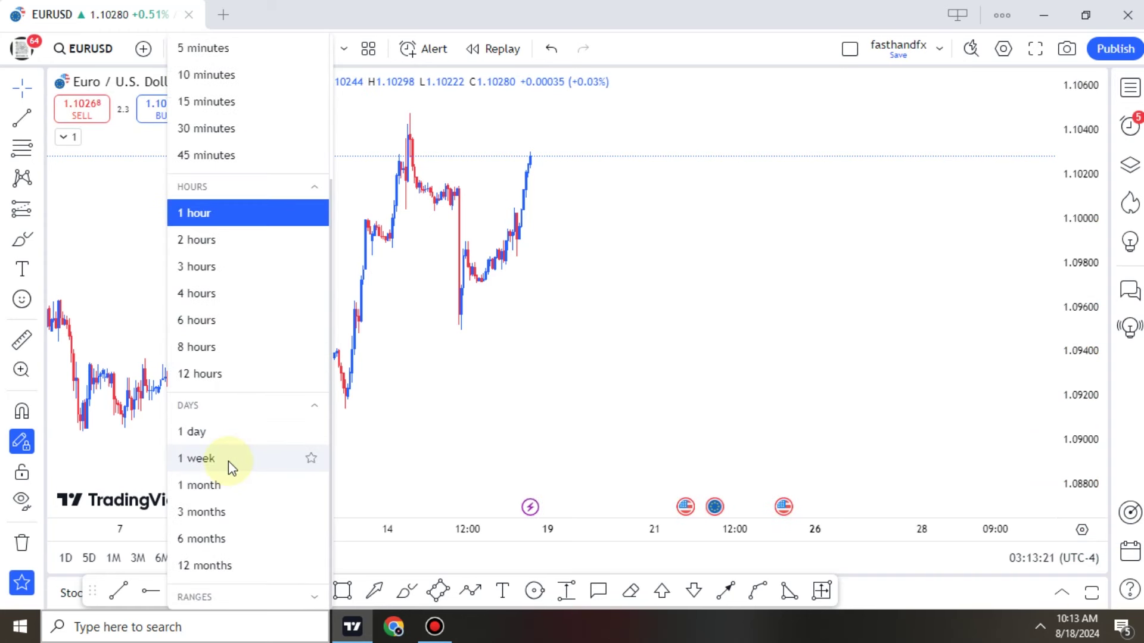
pyautogui.click(271, 447)
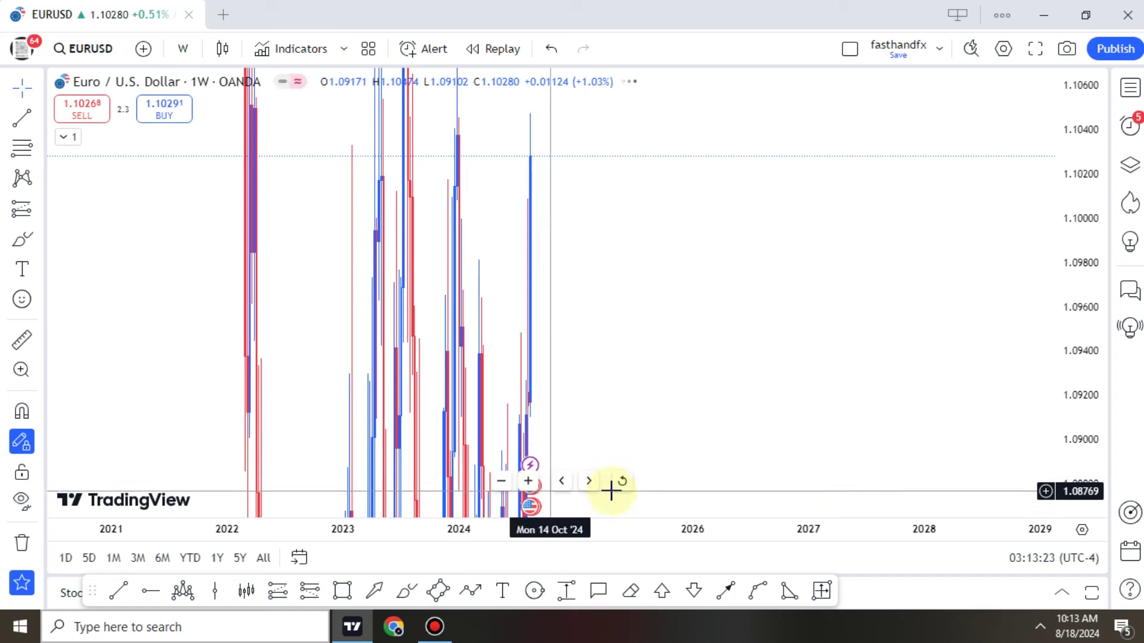
# Draw a rising trend line under the weekly lows from 8 Apr 2024 at 1.05934 to 2 Dec 2024 at 1.08574.
pyautogui.scroll(1, 947, 393)
pyautogui.scroll(3, 1075, 391)
pyautogui.moveTo(884, 394); pyautogui.dragTo(654, 381)
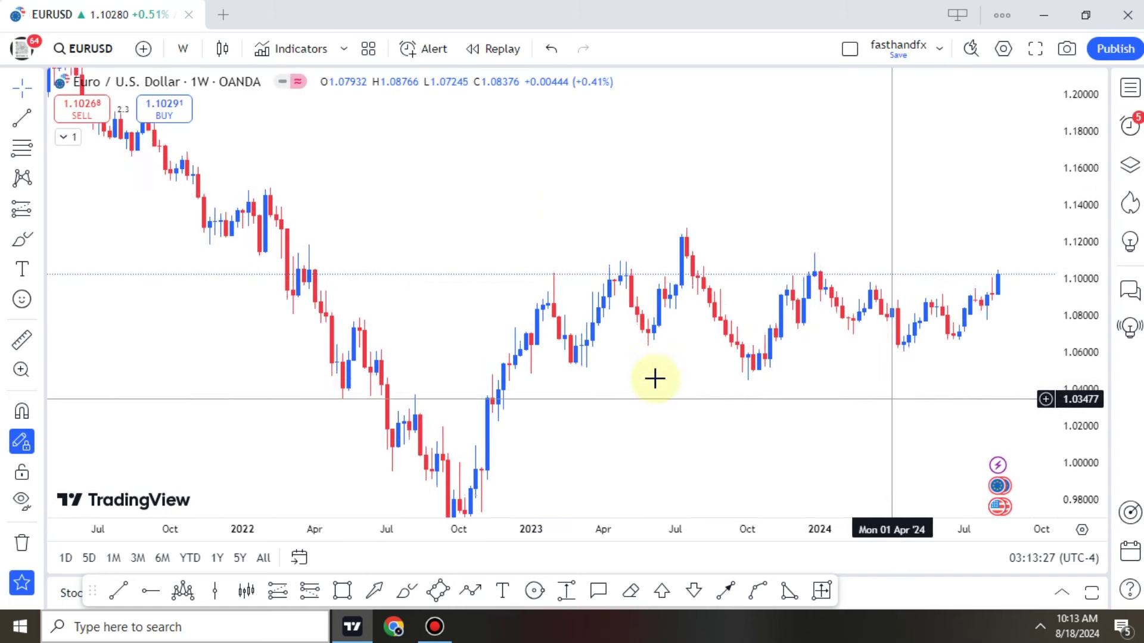
pyautogui.hscroll(3, 692, 370)
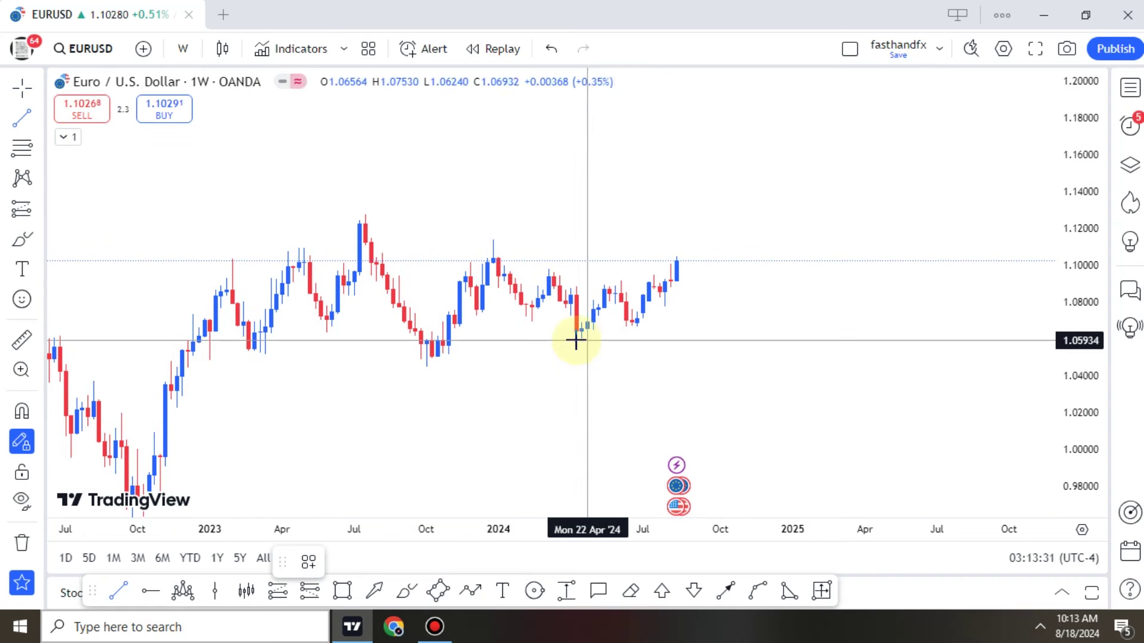
pyautogui.click(576, 341)
pyautogui.moveTo(819, 287); pyautogui.dragTo(764, 292)
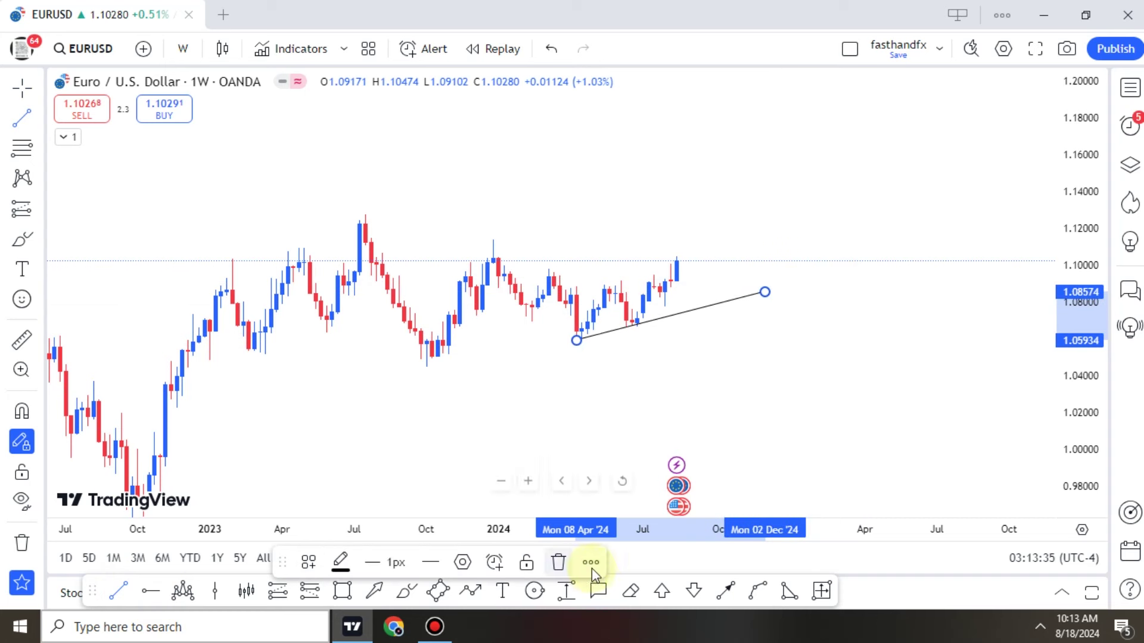
# Clone the weekly trend line and place the copy along the 2024 highs to form a rising channel.
pyautogui.click(592, 566)
pyautogui.click(623, 526)
pyautogui.moveTo(644, 296); pyautogui.dragTo(630, 278)
pyautogui.click(320, 119)
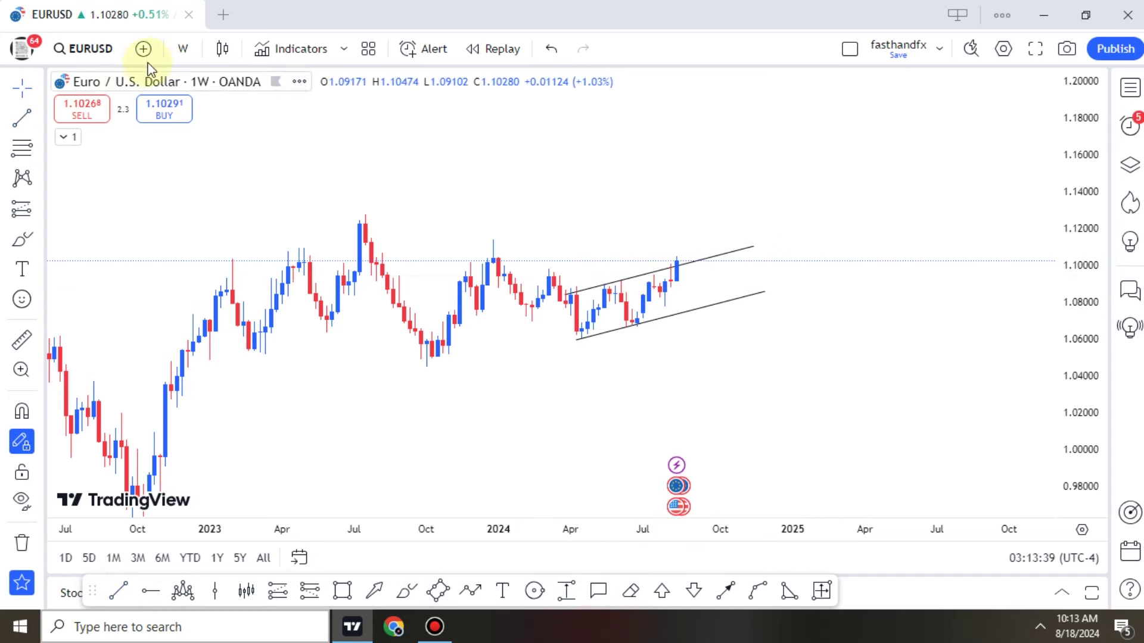
# Switch to the 1 day interval and draw a steeper trend line from 26 Jun at 1.06717 under the August low to 7 Nov at about 1.1068.
pyautogui.scroll(-3, 230, 483)
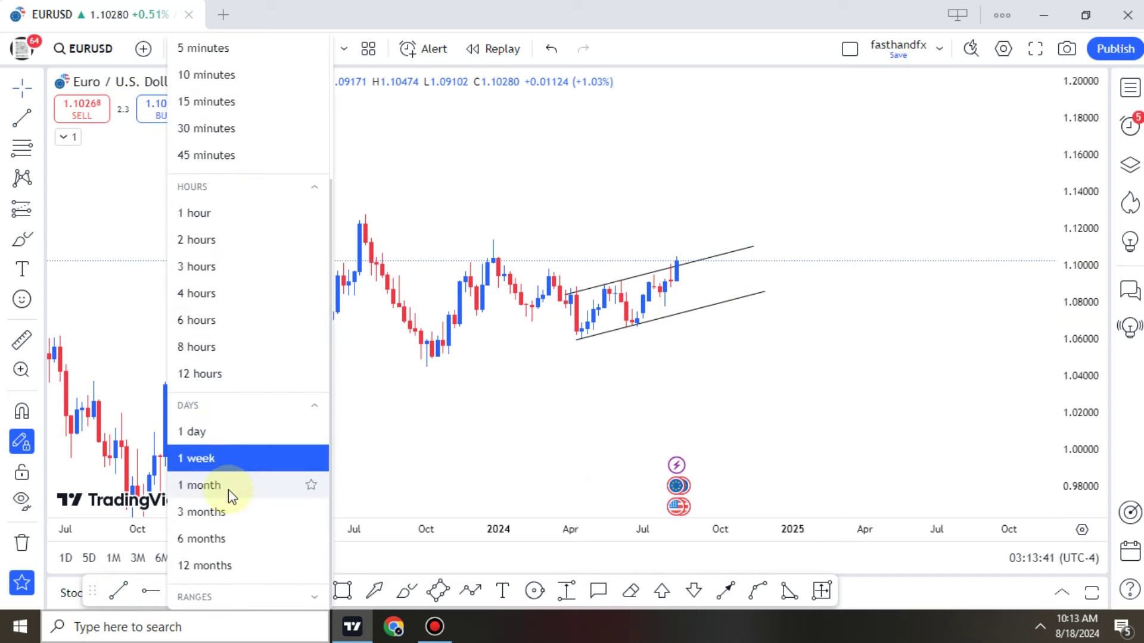
pyautogui.click(569, 441)
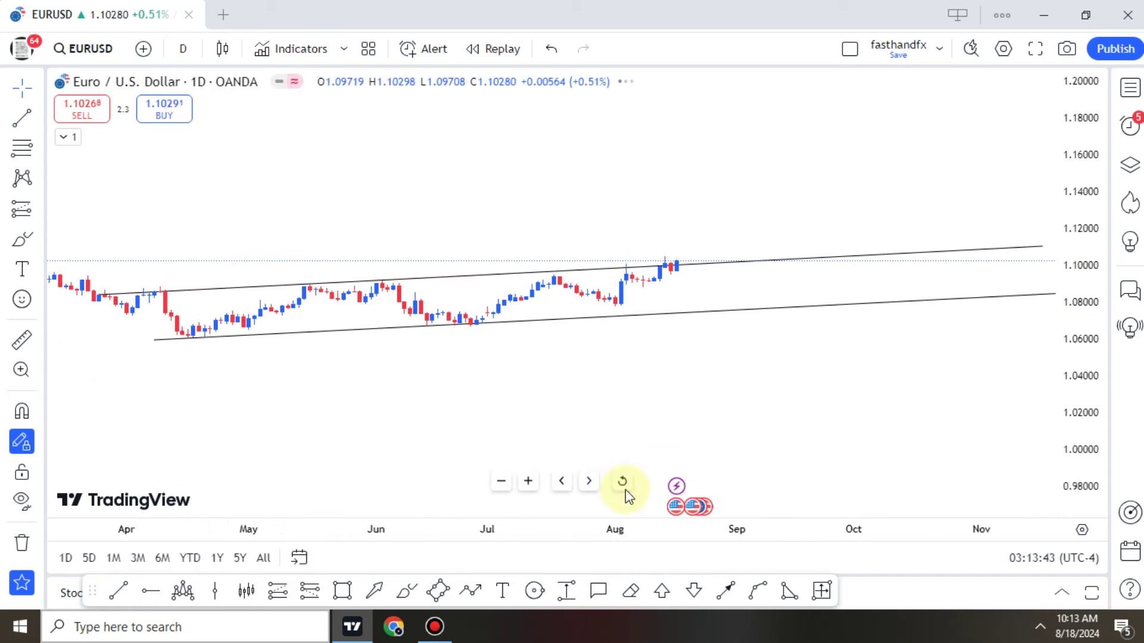
pyautogui.scroll(-3, 851, 405)
pyautogui.moveTo(764, 197); pyautogui.dragTo(360, 202)
pyautogui.scroll(-2, 935, 189)
pyautogui.moveTo(1081, 188); pyautogui.dragTo(1090, 250)
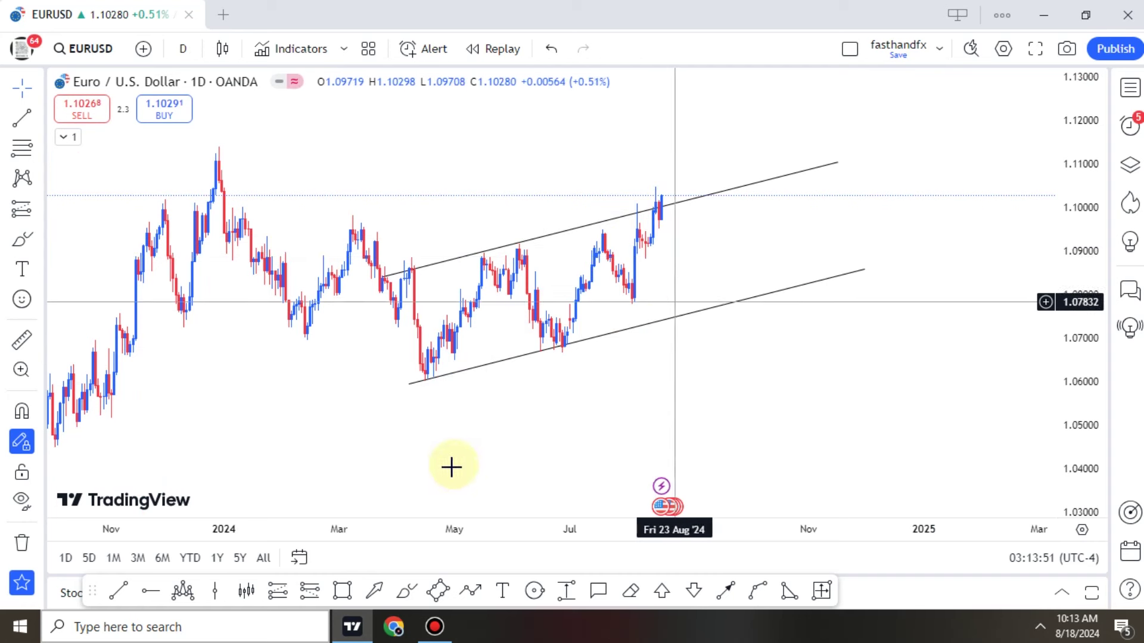
pyautogui.click(560, 351)
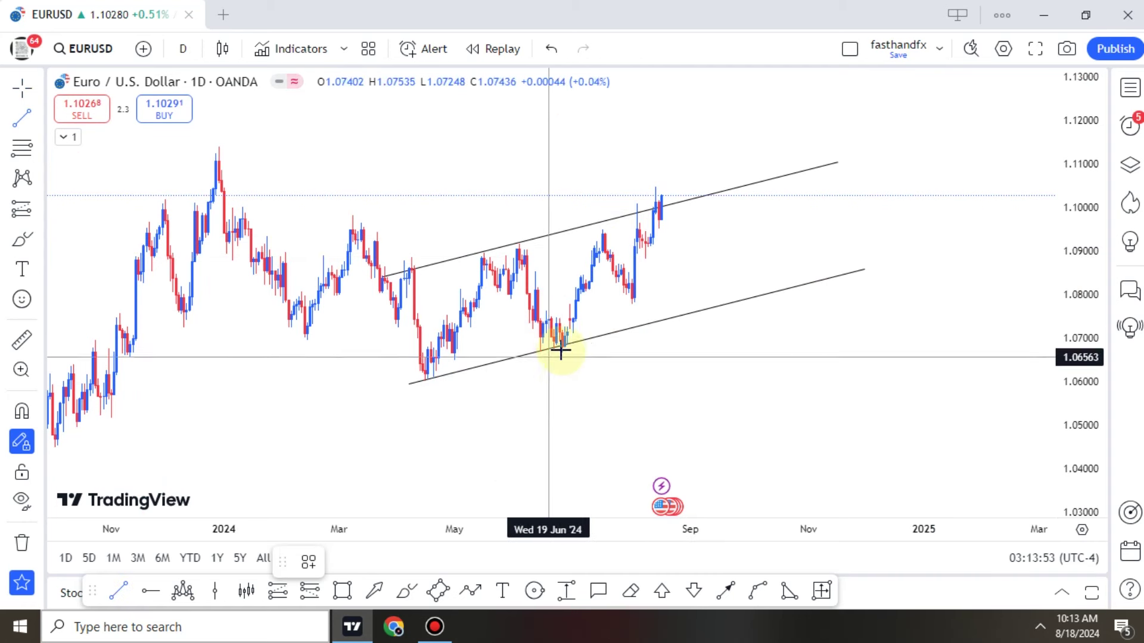
pyautogui.click(810, 176)
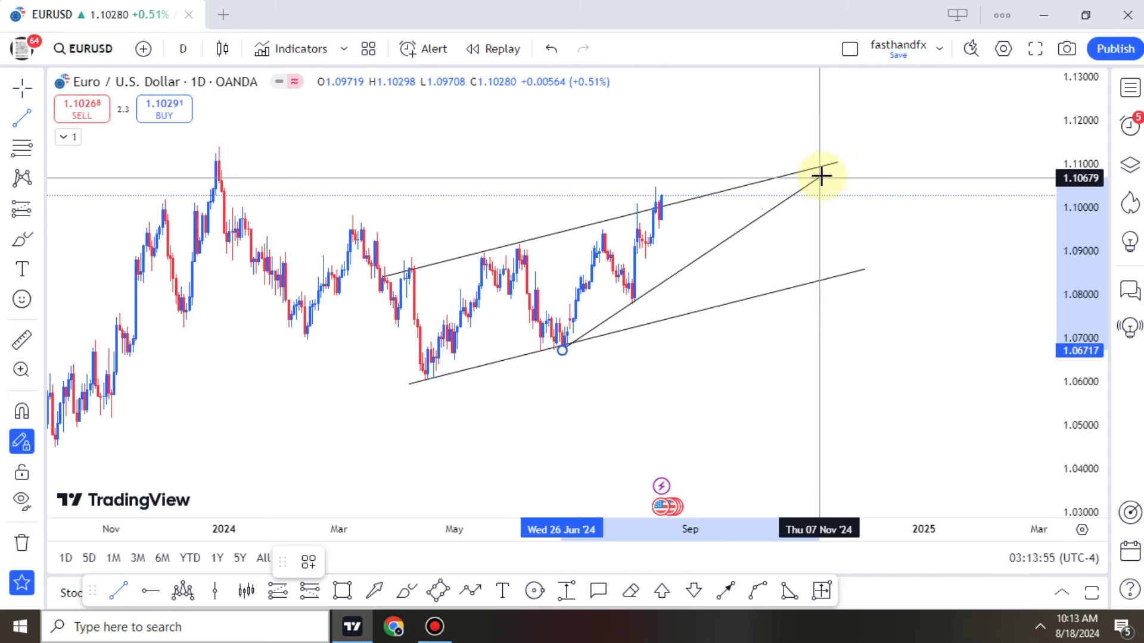
# Clone the steep line along the highs from 10 Jun at 1.08409 to 23 Oct at 1.12448, and shorten the weekly channel's upper line to 10 Jun.
pyautogui.click(591, 562)
pyautogui.click(614, 521)
pyautogui.moveTo(626, 234)
pyautogui.mouseDown()
pyautogui.moveTo(592, 207)
pyautogui.moveTo(610, 199)
pyautogui.moveTo(638, 218)
pyautogui.moveTo(628, 212)
pyautogui.mouseUp()
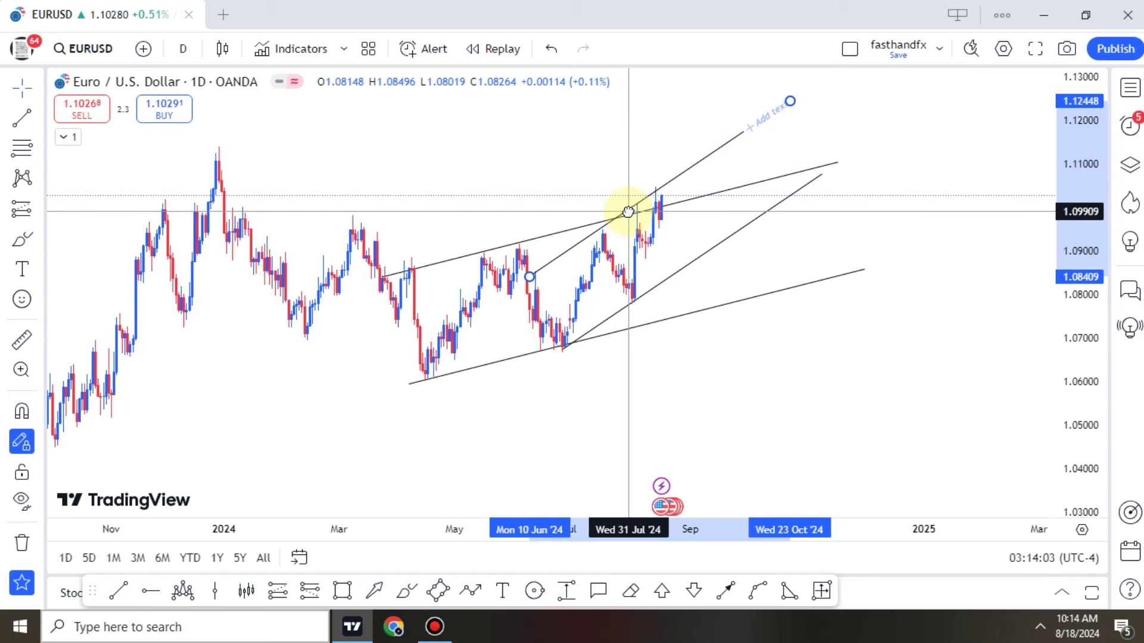
pyautogui.moveTo(838, 174); pyautogui.dragTo(530, 238)
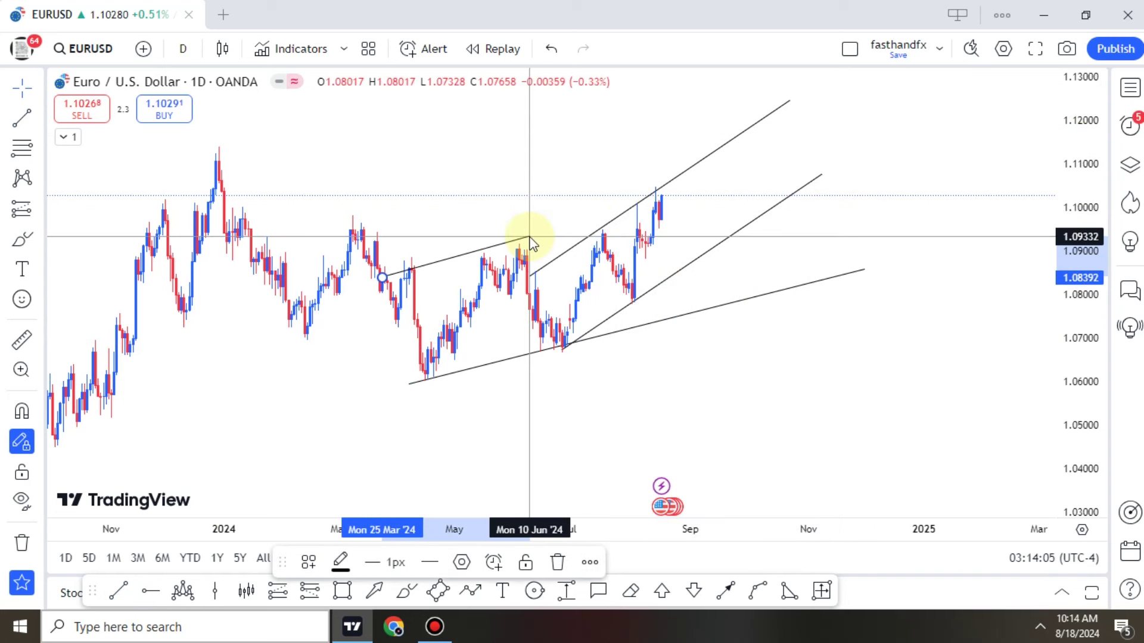
# Switch the EURUSD chart to the 4 hours interval.
pyautogui.click(763, 196)
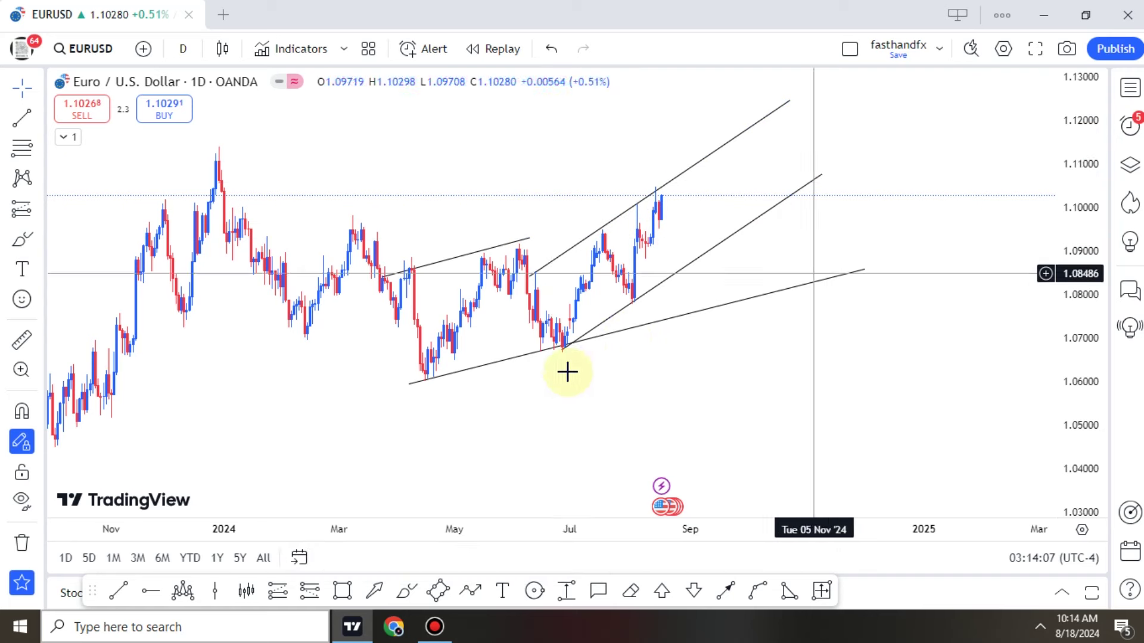
pyautogui.click(184, 51)
pyautogui.scroll(-1, 233, 464)
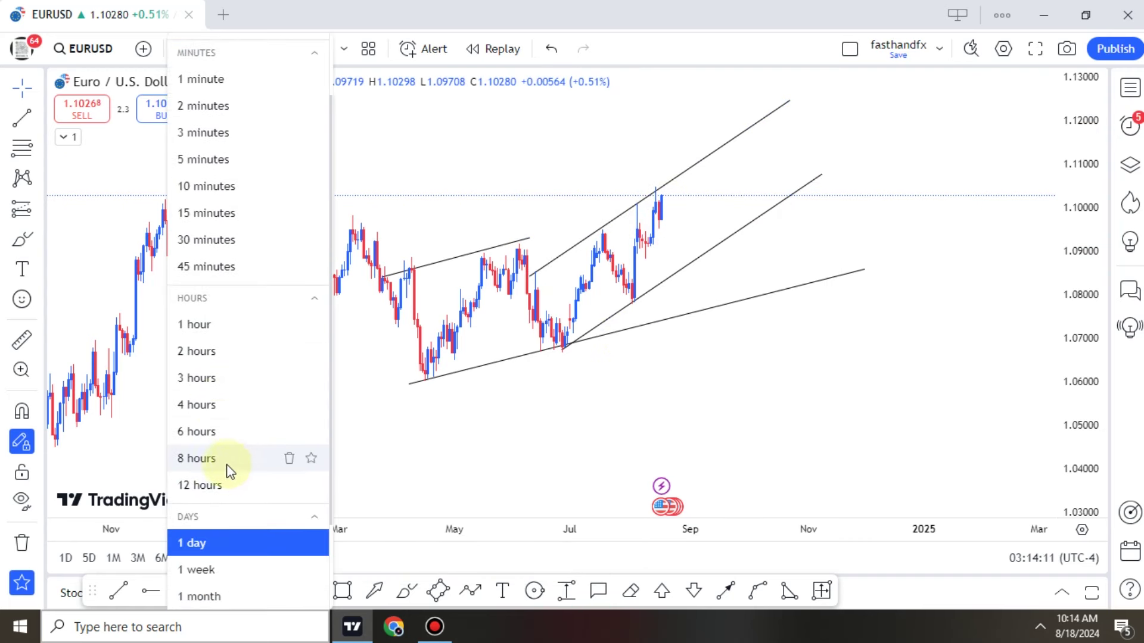
pyautogui.click(202, 405)
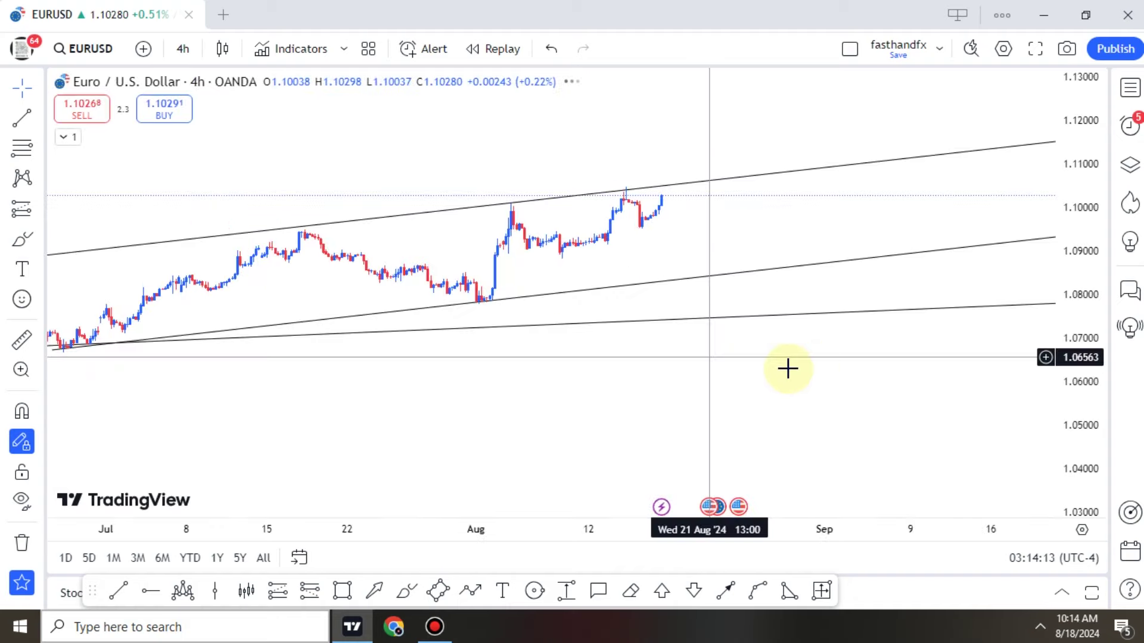
pyautogui.scroll(-2, 926, 382)
pyautogui.moveTo(831, 398); pyautogui.dragTo(504, 429)
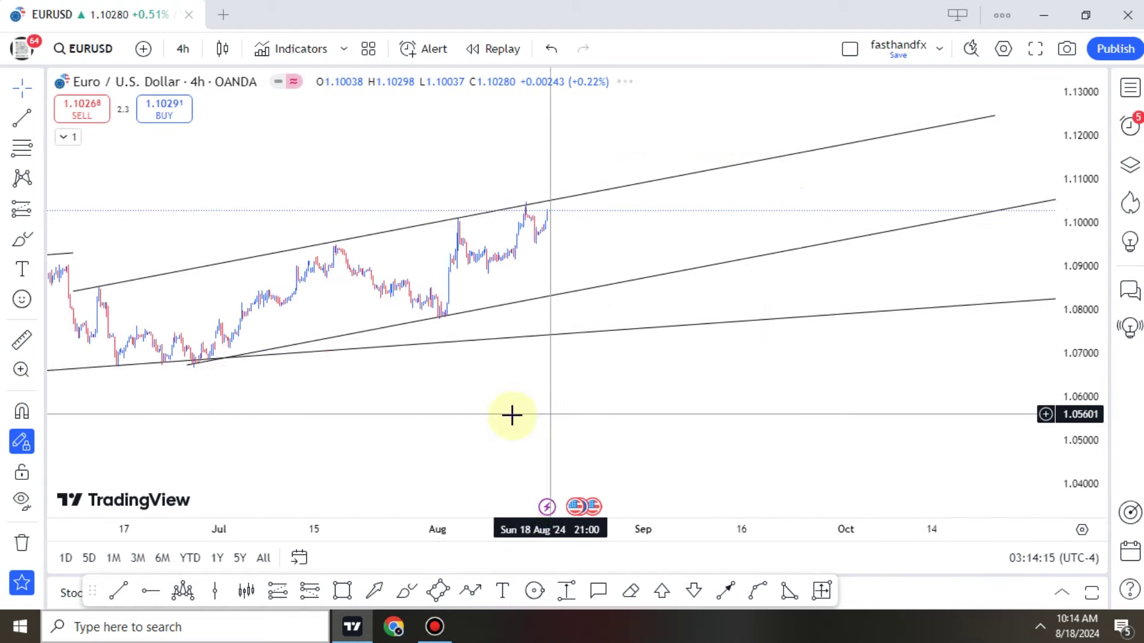
pyautogui.scroll(2, 511, 414)
pyautogui.moveTo(444, 253); pyautogui.dragTo(549, 247)
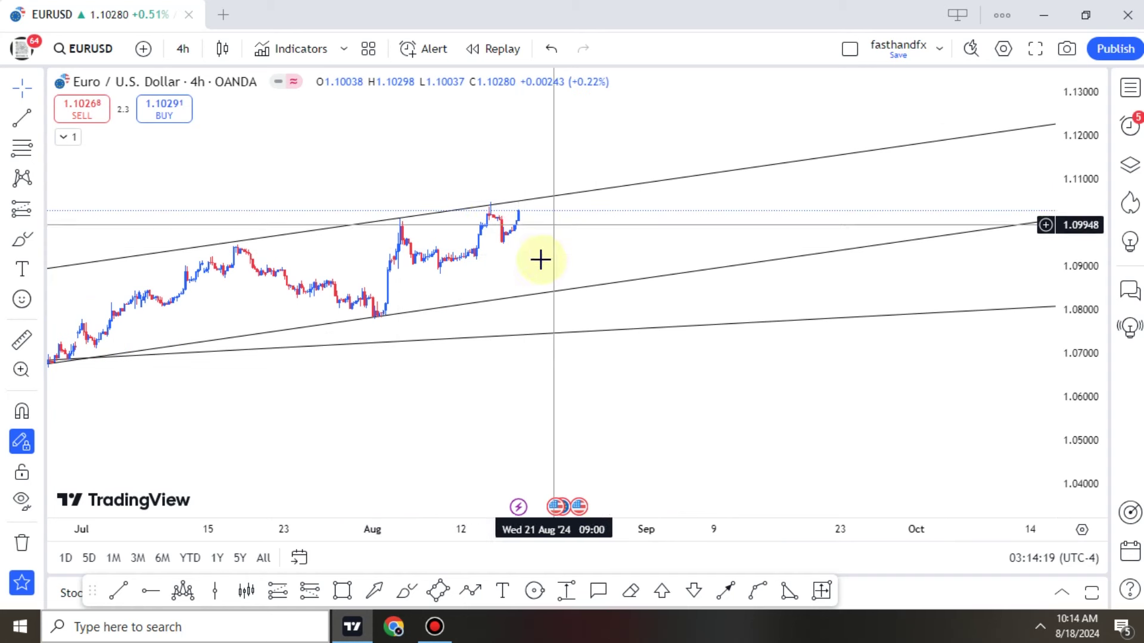
# Brush a wavy pullback path from the latest price down to the steep lower trend line at about 1.0868 on 2 Sep.
pyautogui.click(407, 593)
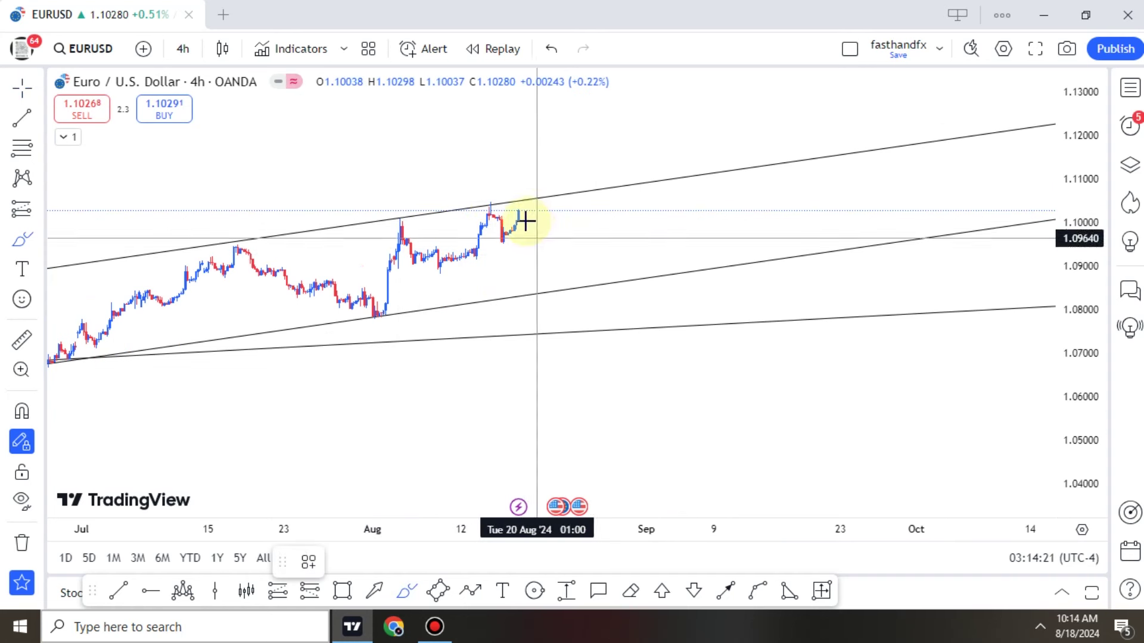
pyautogui.moveTo(530, 228)
pyautogui.mouseDown()
pyautogui.moveTo(562, 248)
pyautogui.moveTo(590, 233)
pyautogui.mouseUp()
pyautogui.moveTo(648, 276); pyautogui.dragTo(650, 277)
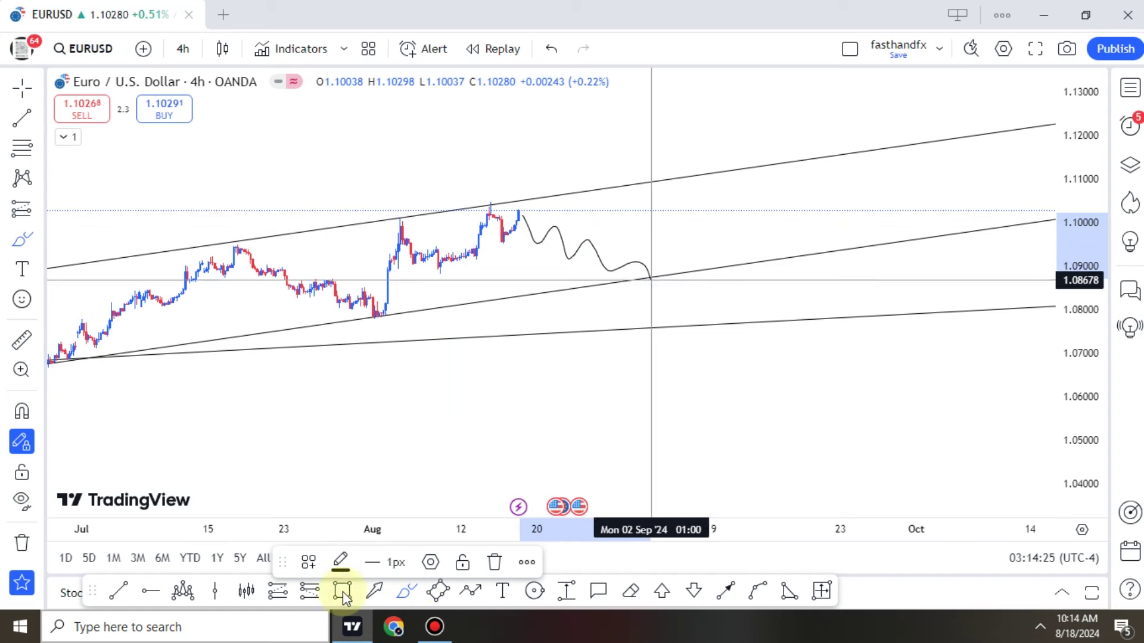
# Place a narrow long position at the end of the pullback, with entry 1.08794, target 1.11025 and stop 1.08563.
pyautogui.click(277, 591)
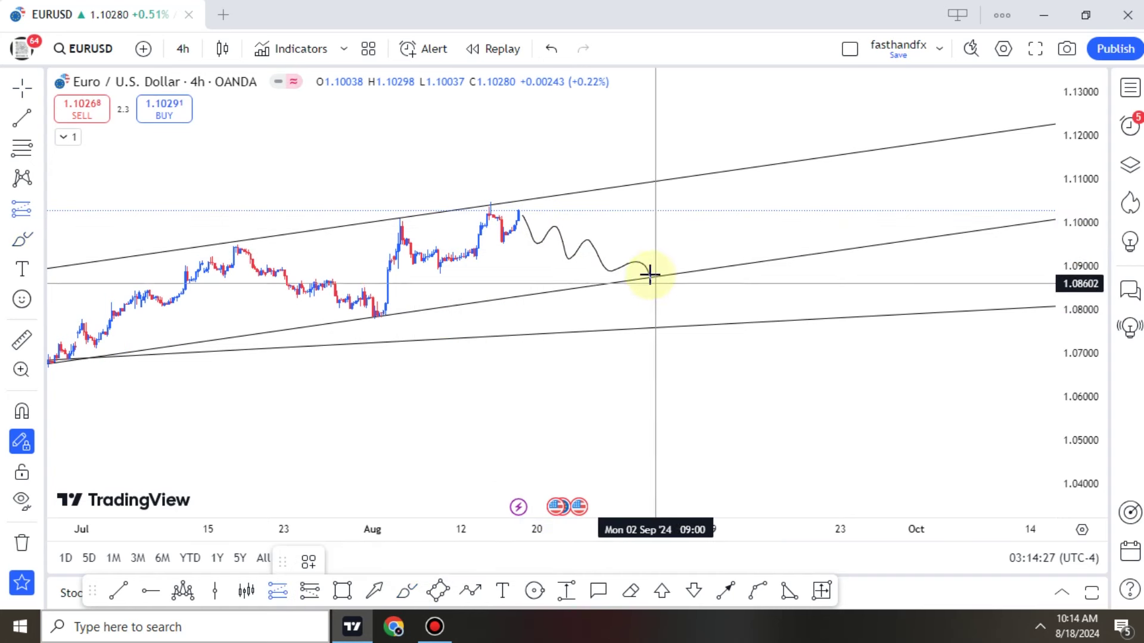
pyautogui.click(648, 275)
pyautogui.moveTo(648, 241); pyautogui.dragTo(670, 177)
pyautogui.moveTo(649, 309); pyautogui.dragTo(660, 286)
pyautogui.moveTo(799, 276); pyautogui.dragTo(700, 276)
pyautogui.scroll(-2, 741, 237)
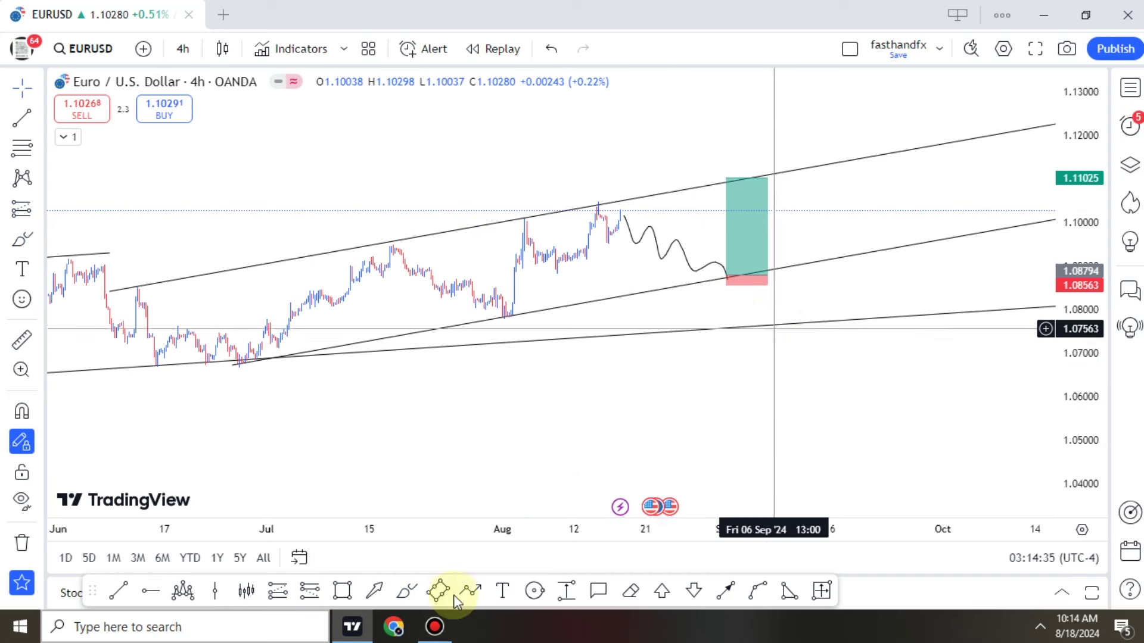
# Draw one support rectangle over the early August low from 31 Jul to 6 Sep and another at 1.08717 to 1.08448 from 23 Jul to 10 Sep.
pyautogui.click(348, 590)
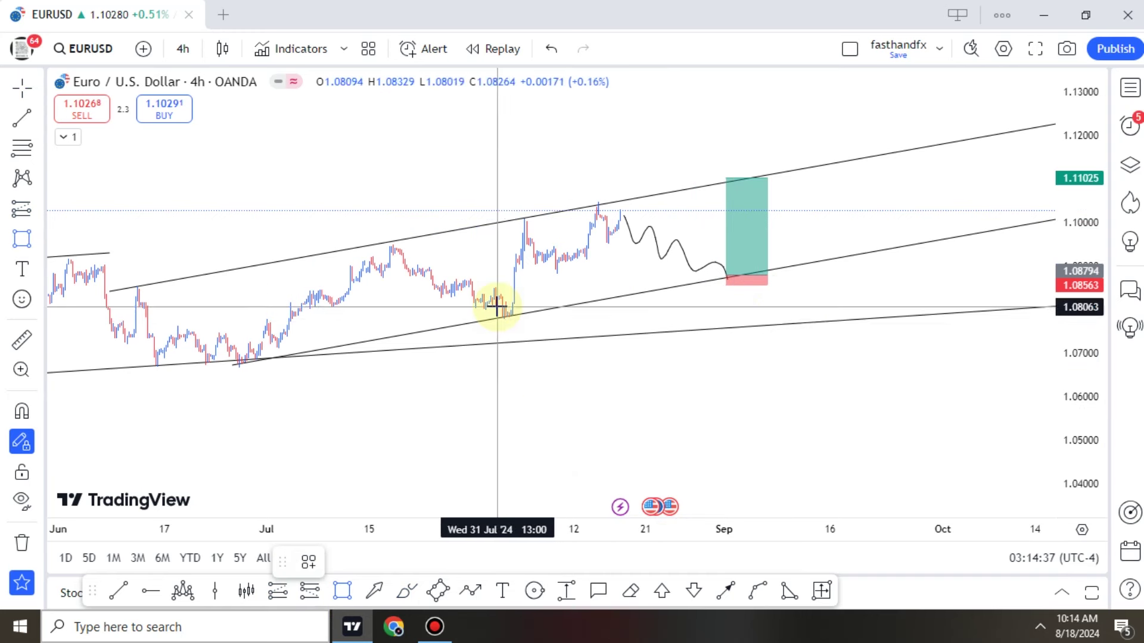
pyautogui.click(497, 308)
pyautogui.click(812, 321)
pyautogui.moveTo(802, 312); pyautogui.dragTo(773, 320)
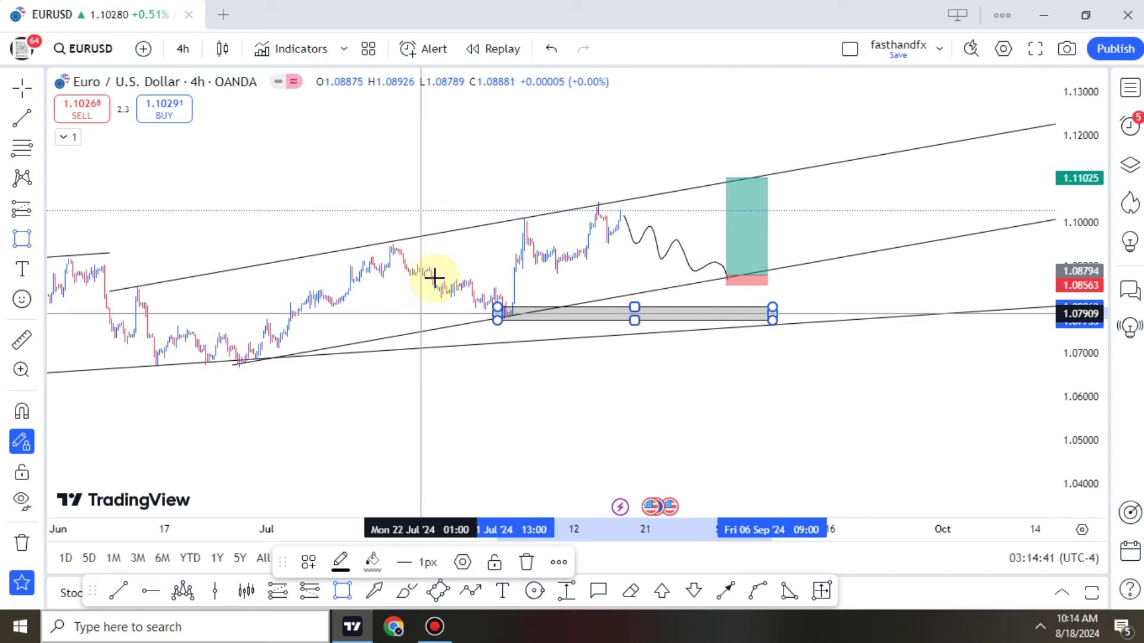
pyautogui.moveTo(440, 282); pyautogui.dragTo(796, 287)
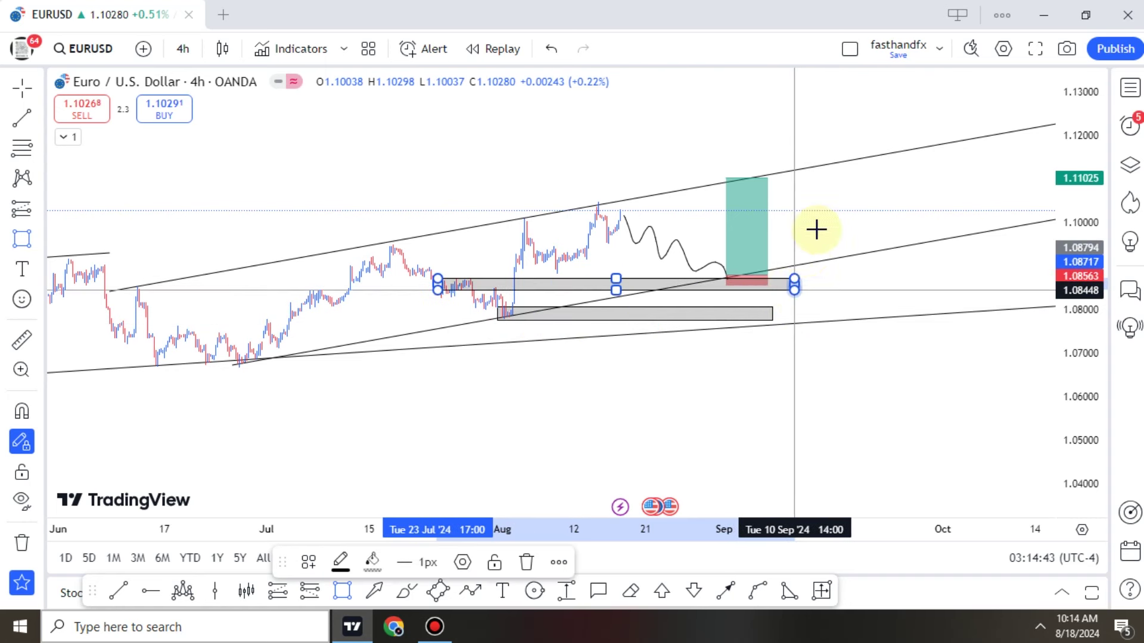
pyautogui.click(922, 432)
# Add a price alert on EURUSD at the long position's entry level.
pyautogui.scroll(-5, 929, 429)
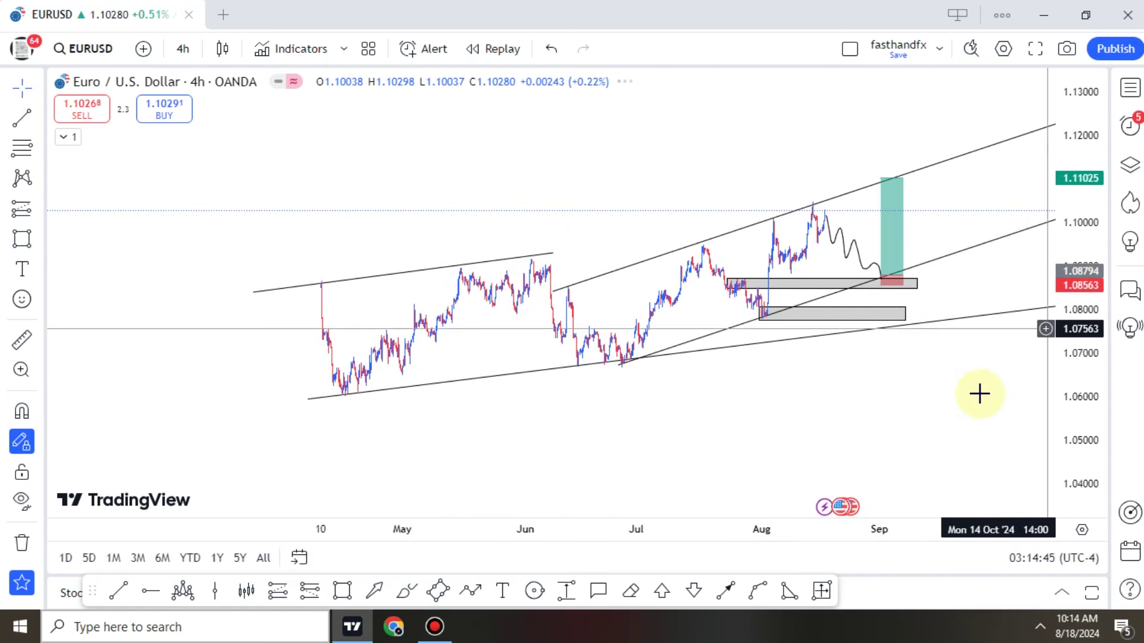
pyautogui.moveTo(873, 412); pyautogui.dragTo(620, 435)
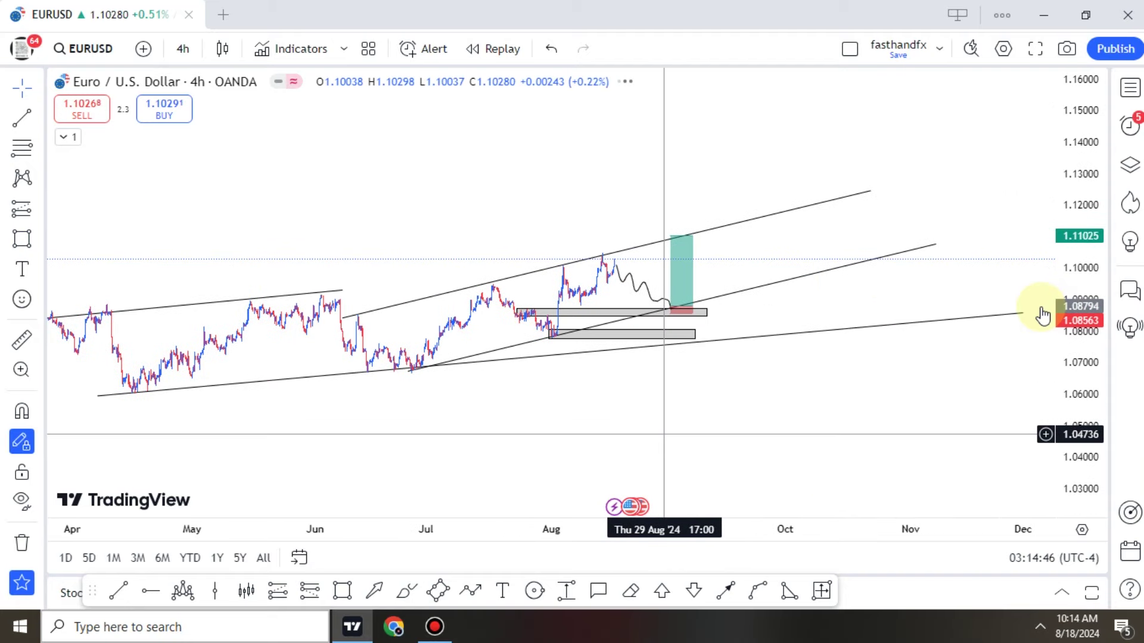
pyautogui.hscroll(1, 1042, 315)
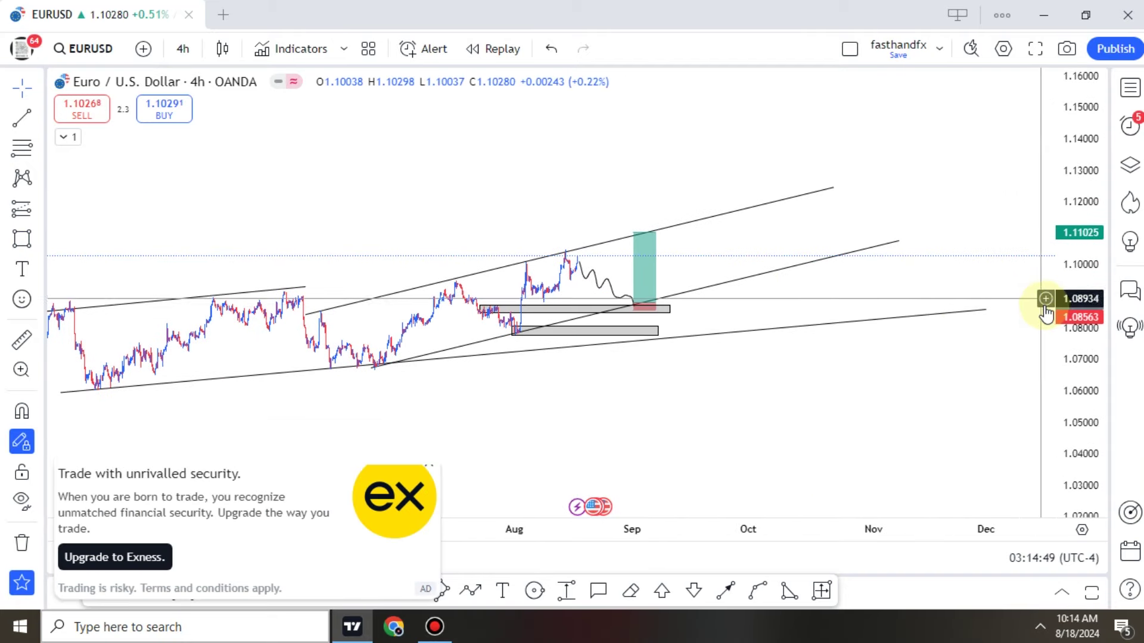
pyautogui.rightClick(980, 346)
pyautogui.press('Escape')
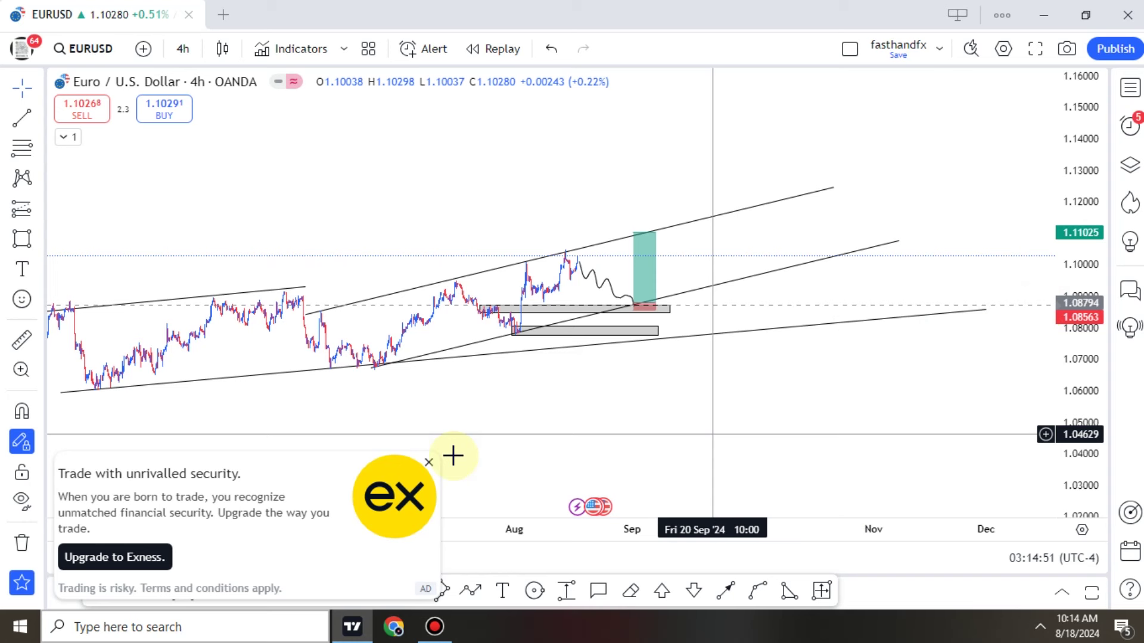
# Close the advertisement and the upgrade offer, and show the watchlist with EURUSD beside the chart.
pyautogui.click(429, 463)
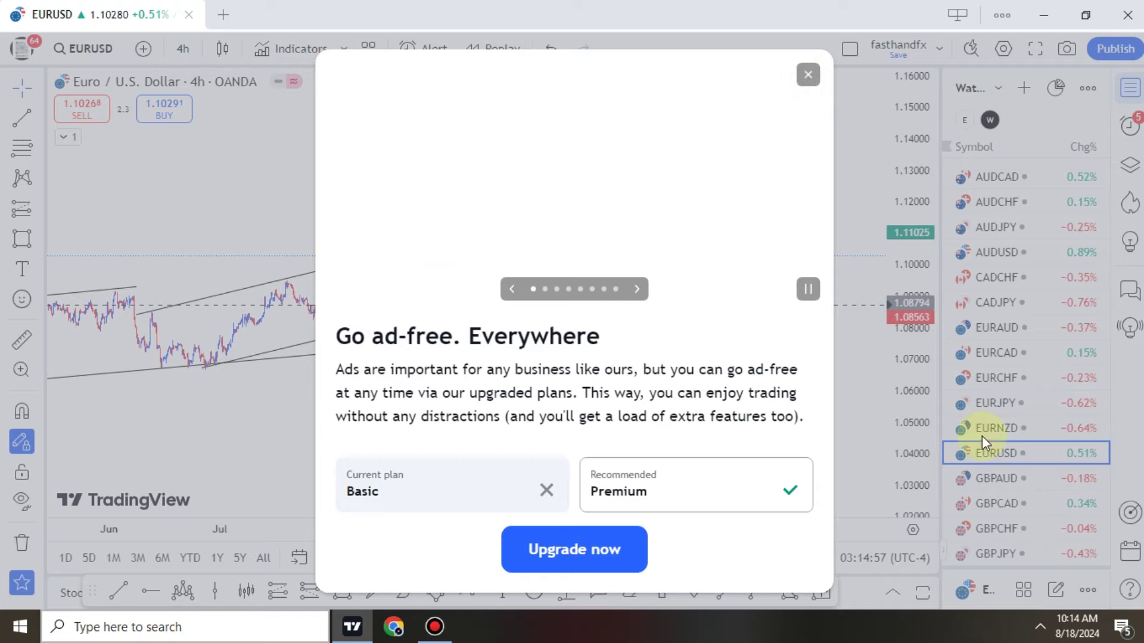
pyautogui.click(807, 74)
pyautogui.rightClick(983, 459)
pyautogui.moveTo(983, 537)
pyautogui.click(758, 405)
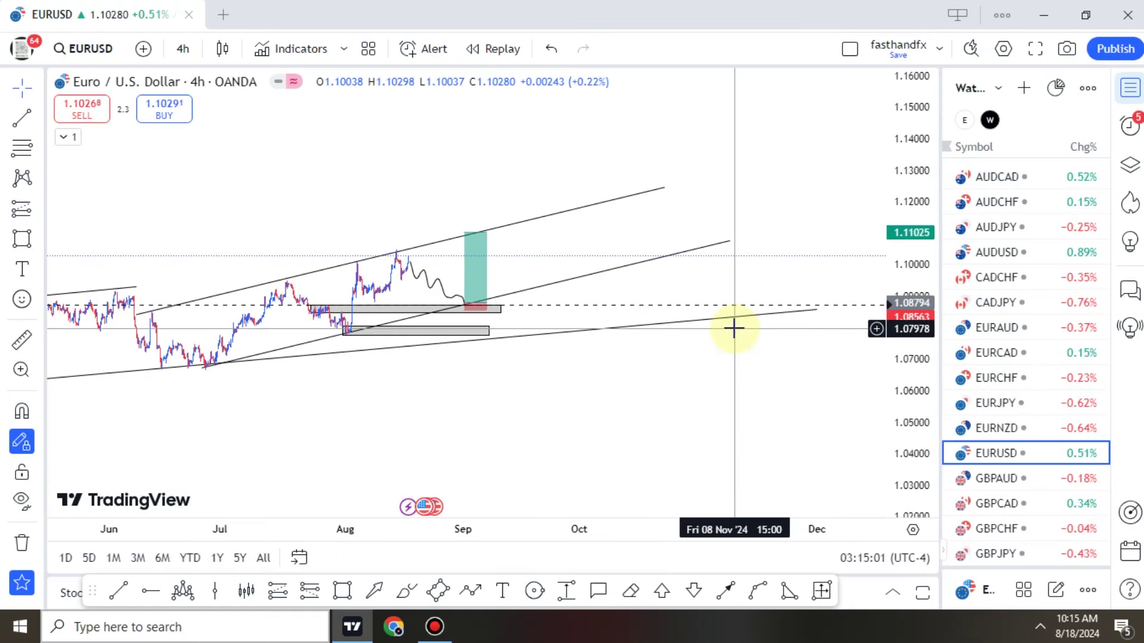
pyautogui.click(766, 316)
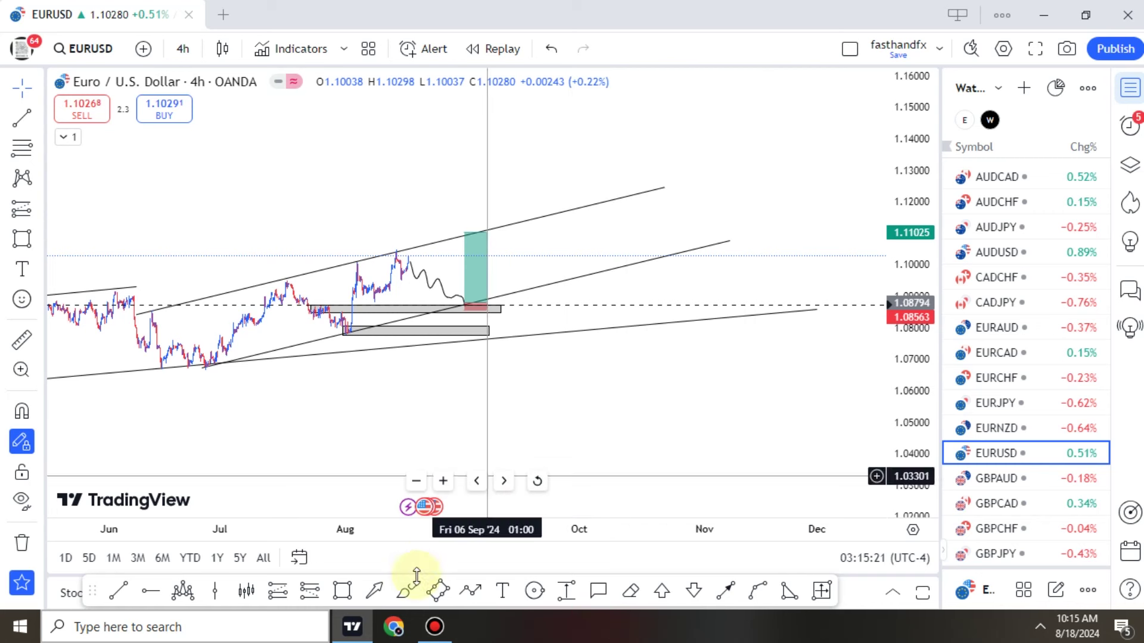
# Circle the projected pullback, long position and support zones with the Brush, and remove the stroke.
pyautogui.click(409, 599)
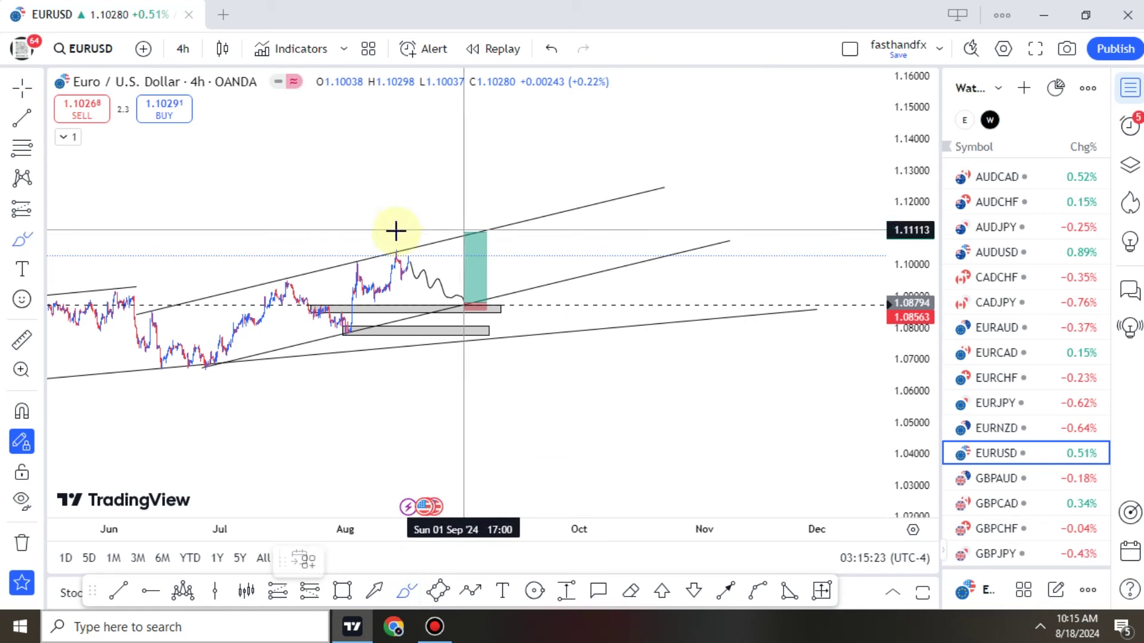
pyautogui.moveTo(397, 236); pyautogui.dragTo(485, 267)
pyautogui.moveTo(488, 344); pyautogui.dragTo(369, 218)
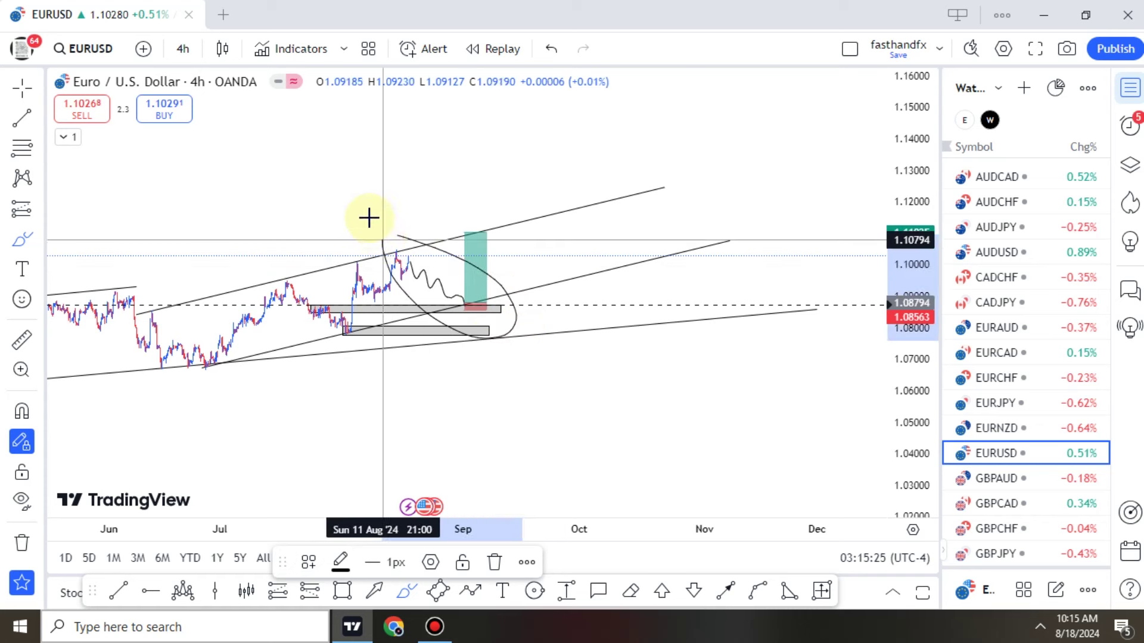
pyautogui.press('Escape')
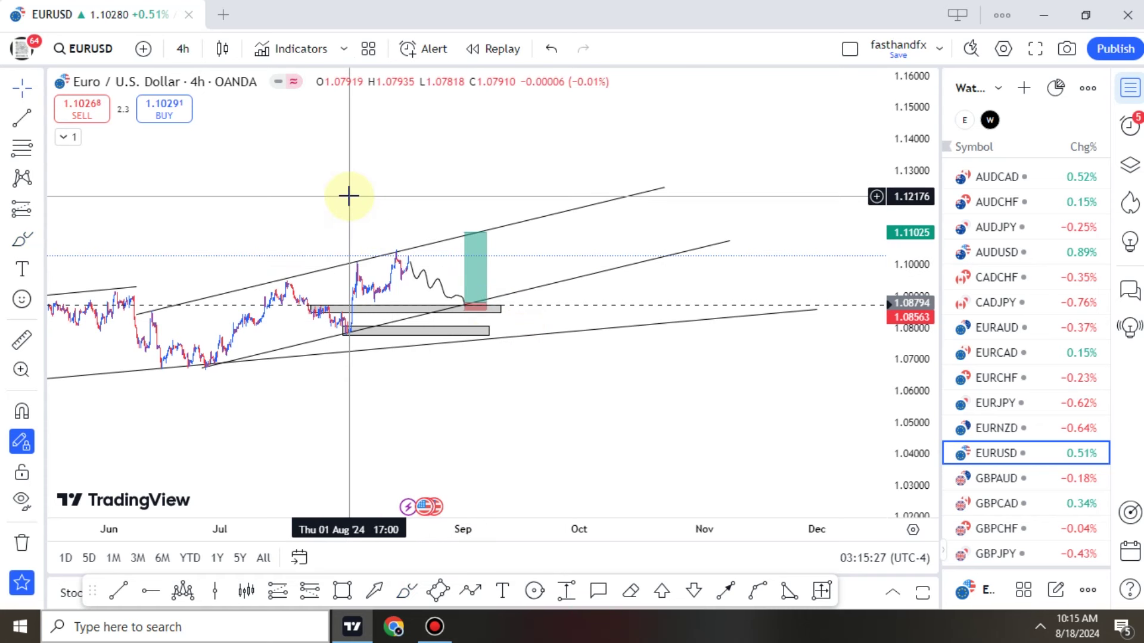